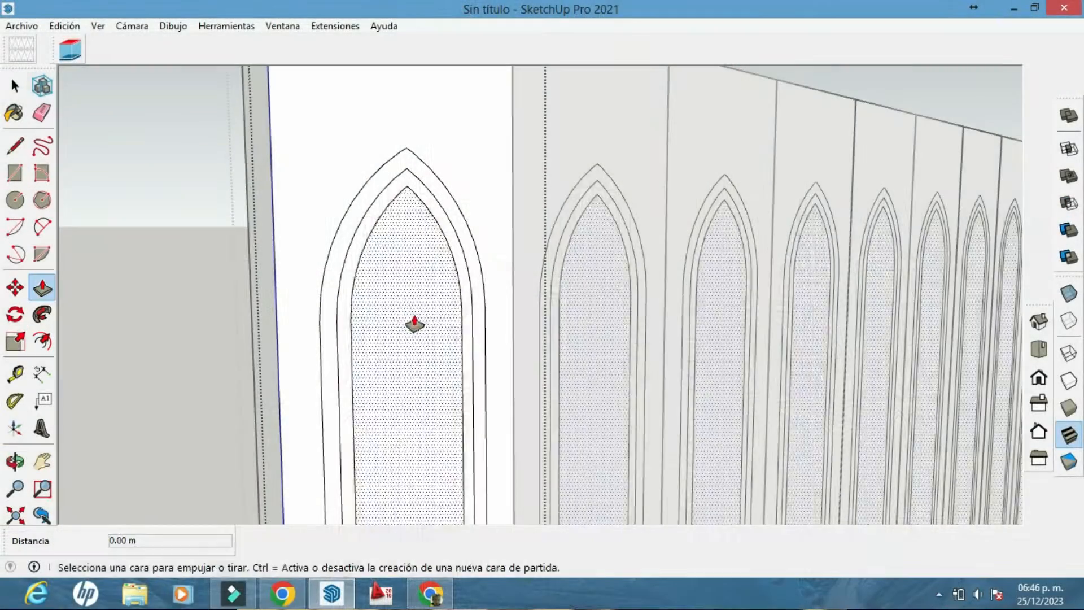
Delete the default scale figure standing beside the origin.
left_click(16, 85)
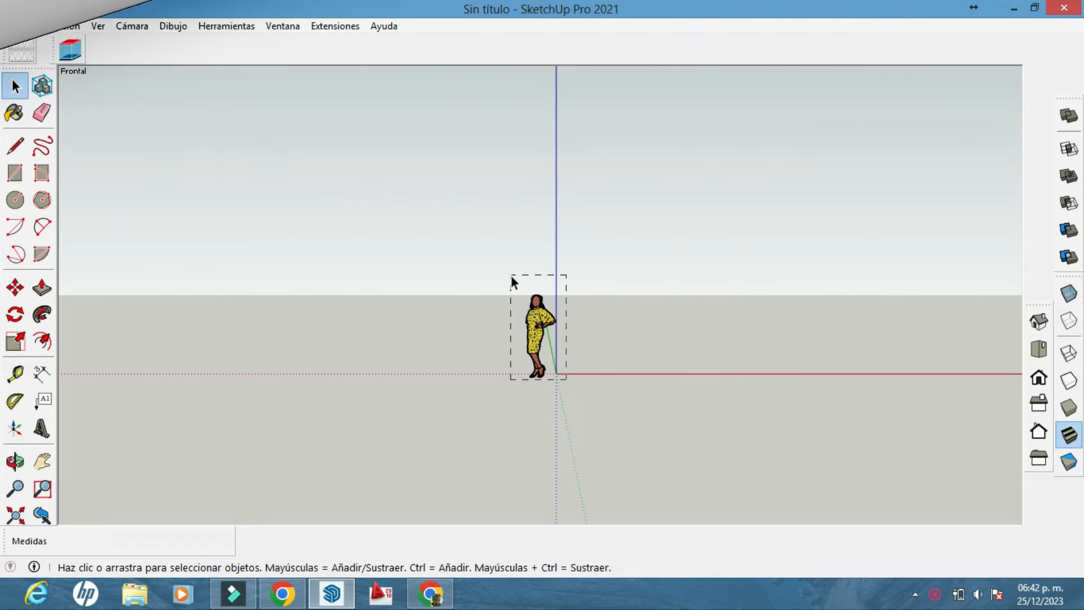
left_click_drag(512, 276, 510, 281)
key("Delete")
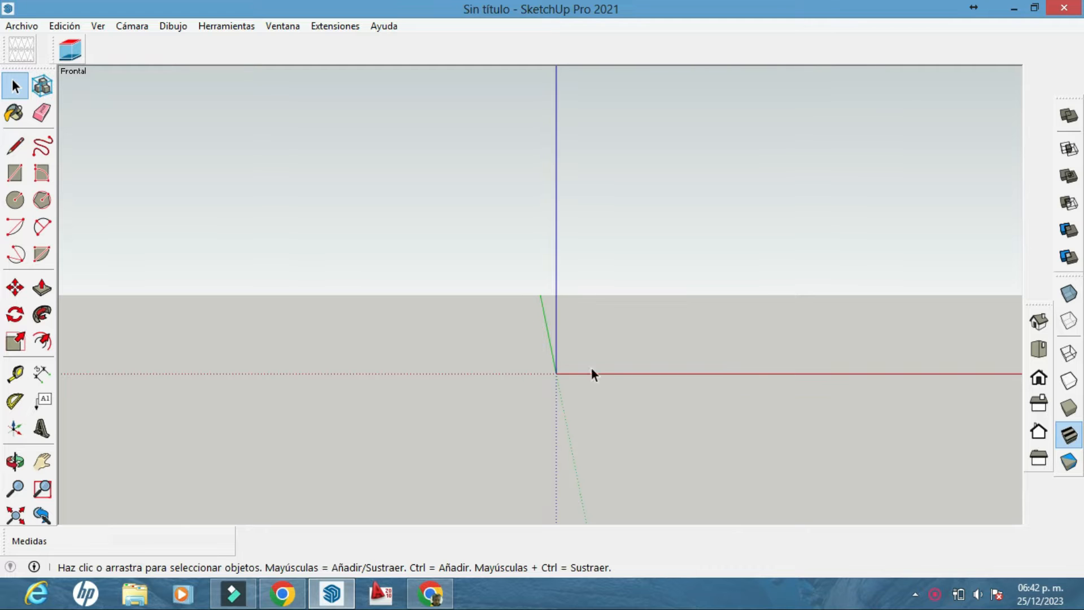
Switch the camera to parallel projection in the front view.
middle_click_drag(608, 345, 569, 351)
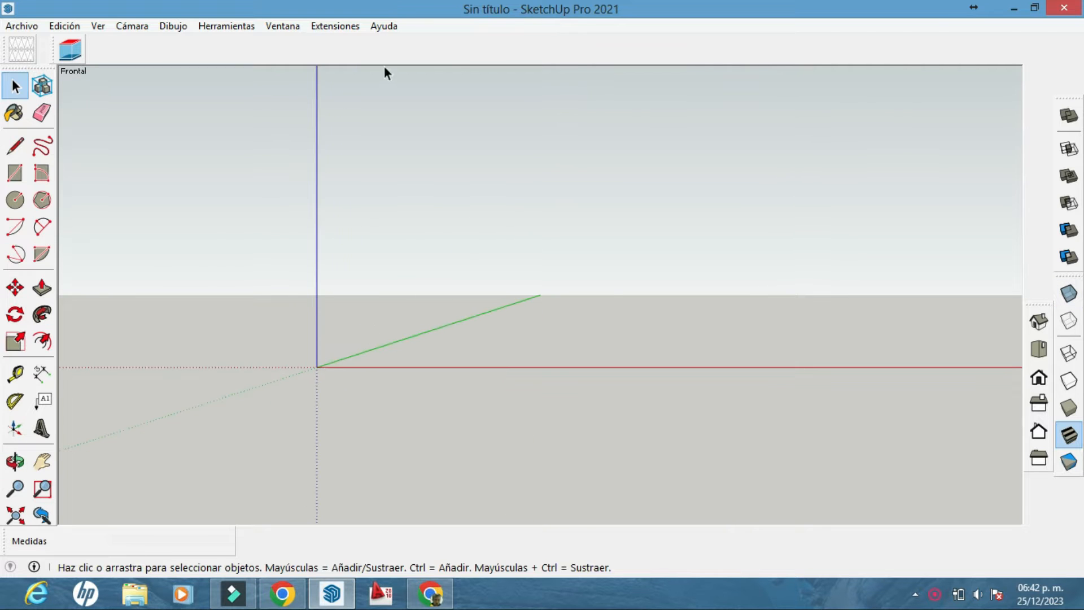
left_click(137, 30)
left_click(188, 102)
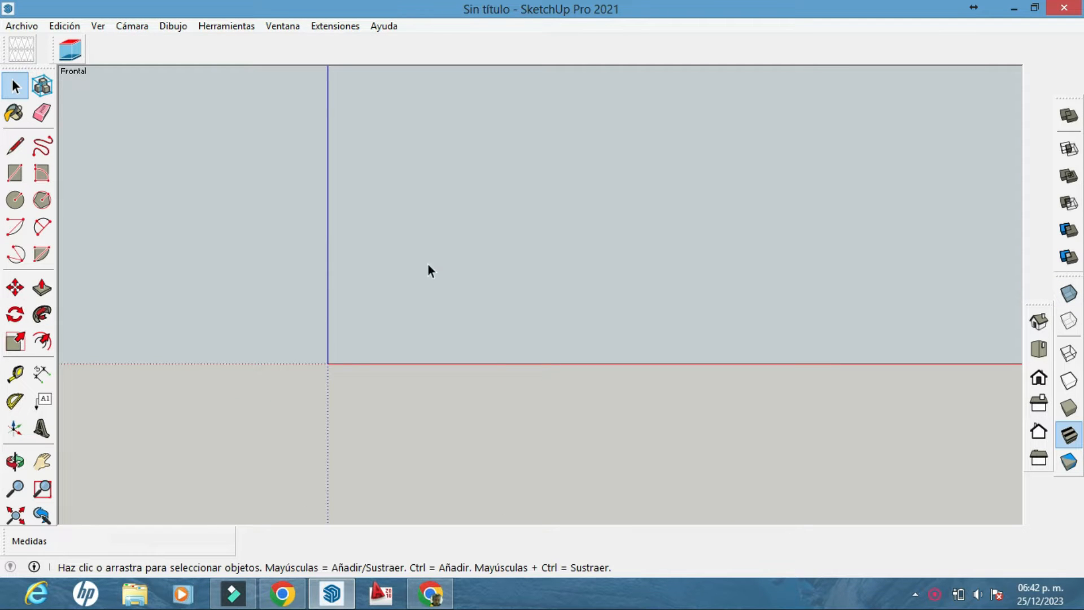
Draw a tall, narrow vertical rectangle 0.9 m wide just above the red axis.
left_click(15, 173)
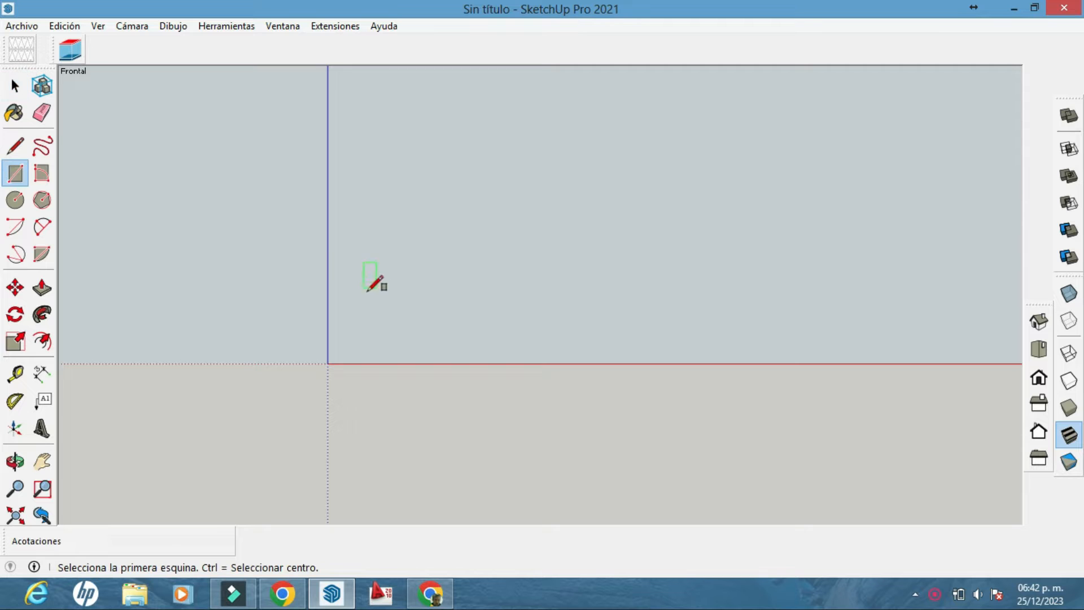
left_click(529, 357)
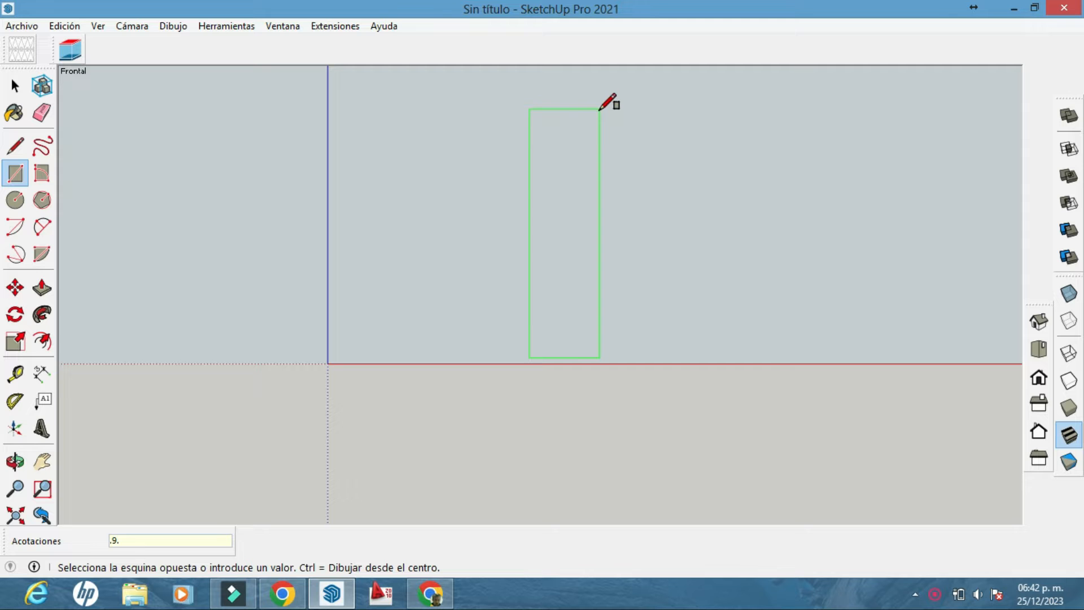
key("Return")
Push/Pull the vertical rectangle to give it a thickness of 0.2 m.
middle_click_drag(556, 181, 590, 386)
left_click(43, 288)
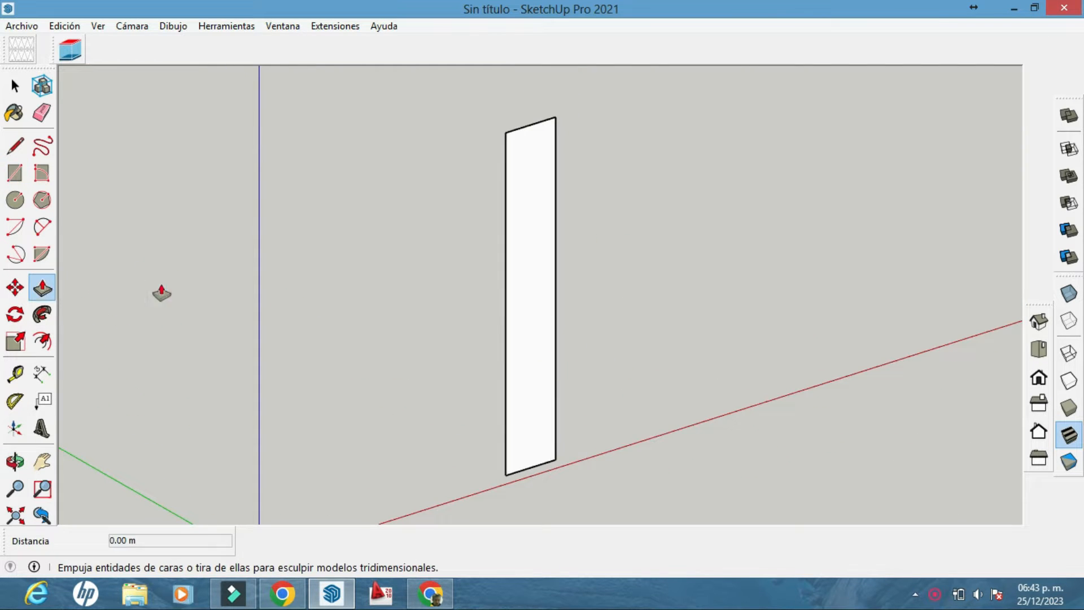
left_click(528, 342)
left_click_drag(528, 342, 509, 338)
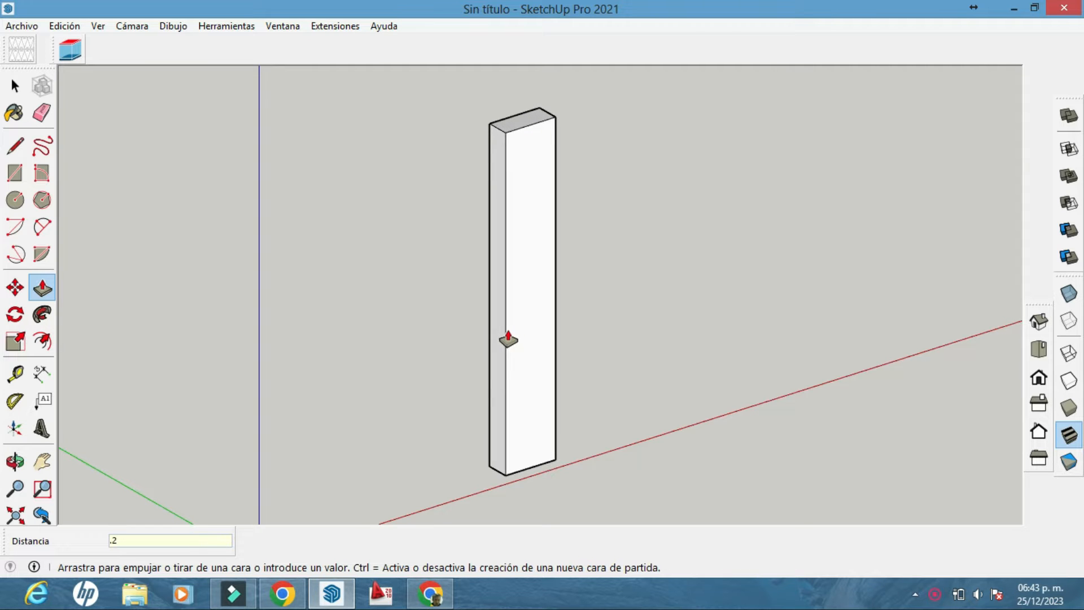
type(".2")
key("Return")
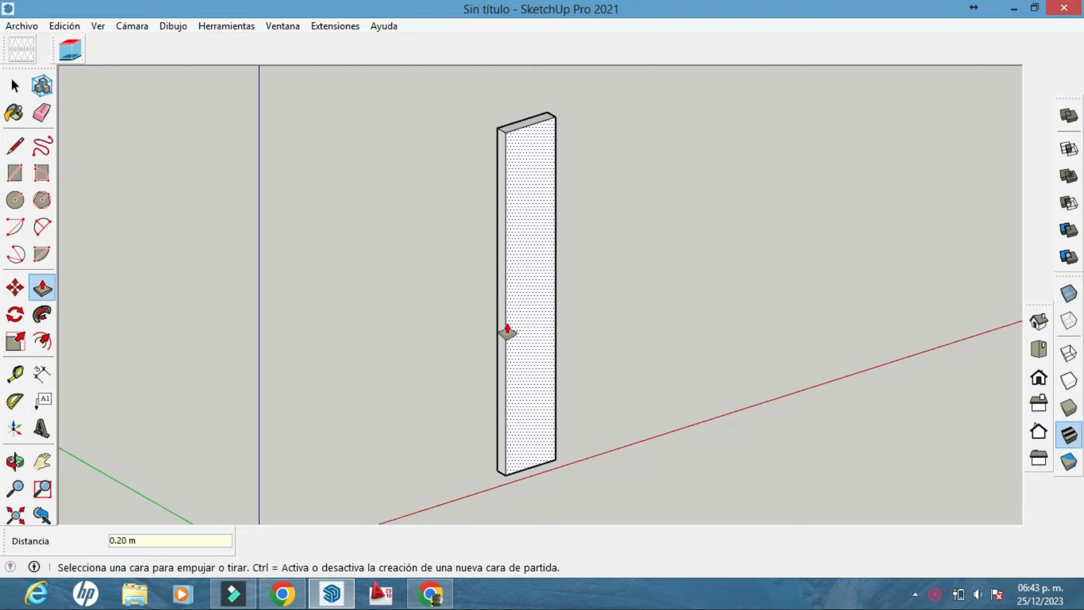
Copy the slab's front face together with its edges to a free spot beside the slab along the red axis.
middle_click_drag(505, 332, 472, 298)
left_click(15, 86)
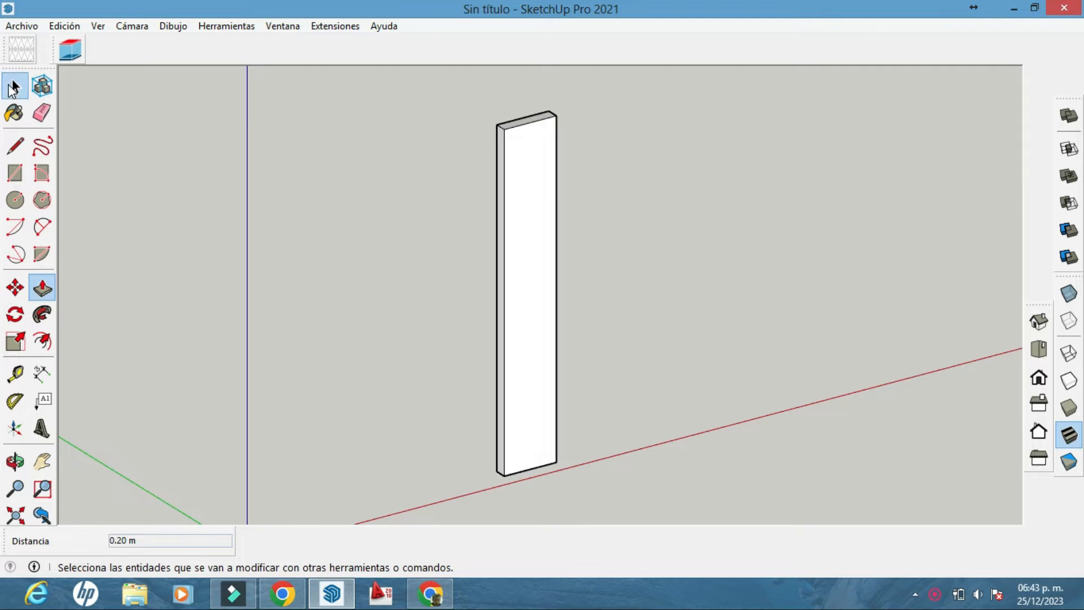
double_click(526, 274)
left_click(15, 288)
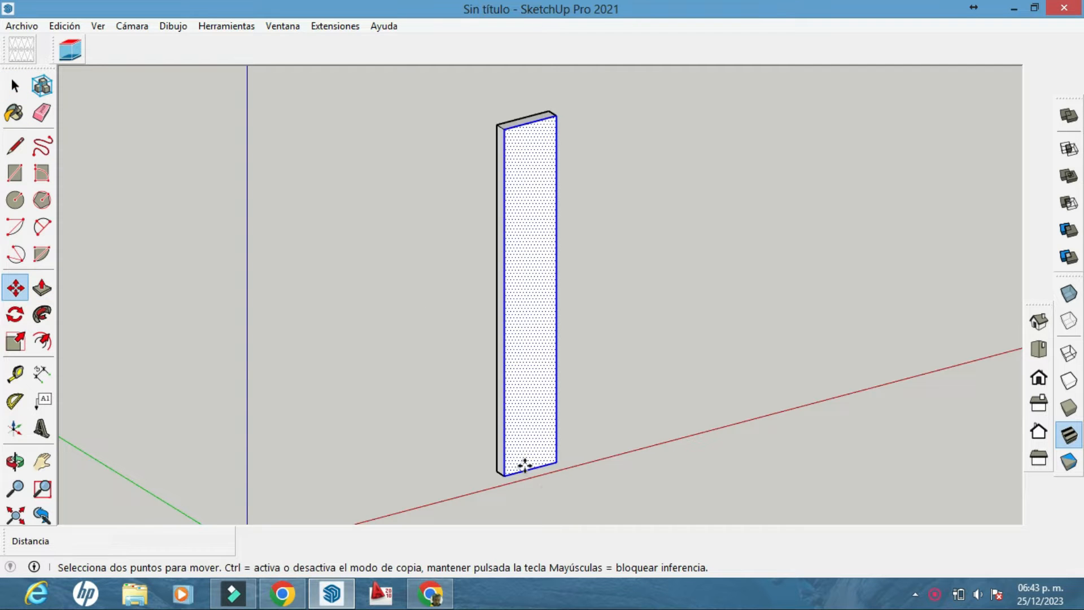
key("ctrl")
left_click(531, 476)
left_click(615, 450)
Delete the slab's original front and rear faces, keeping its edges and side faces.
left_click(15, 86)
left_click(19, 92)
left_click(531, 274)
key("Delete")
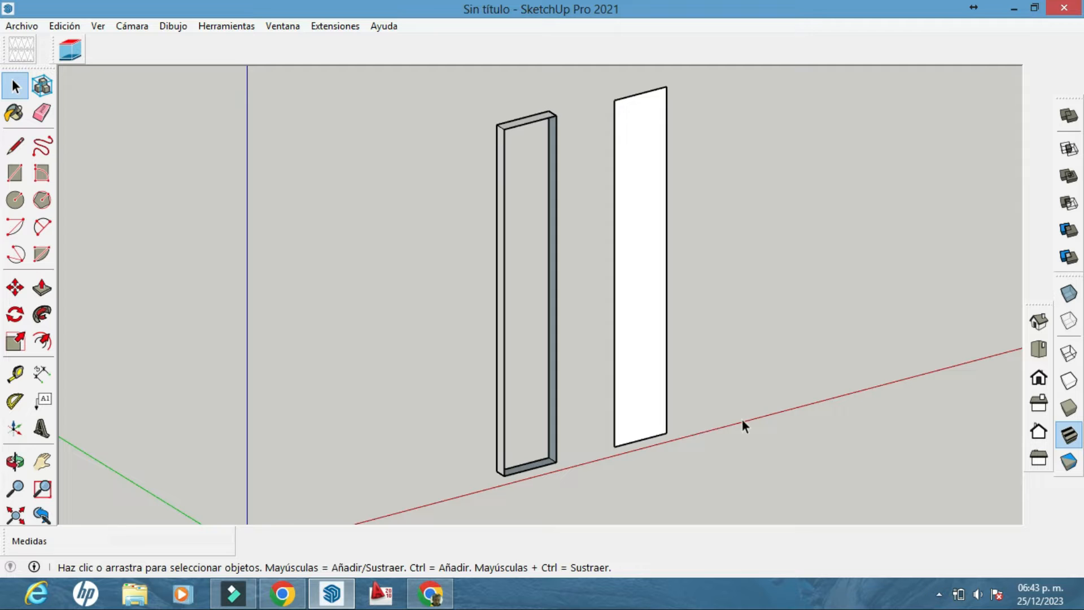
Turn the copied face and its edges into a component named Componente#1, replacing the selection.
left_click_drag(686, 435, 604, 78)
right_click(633, 150)
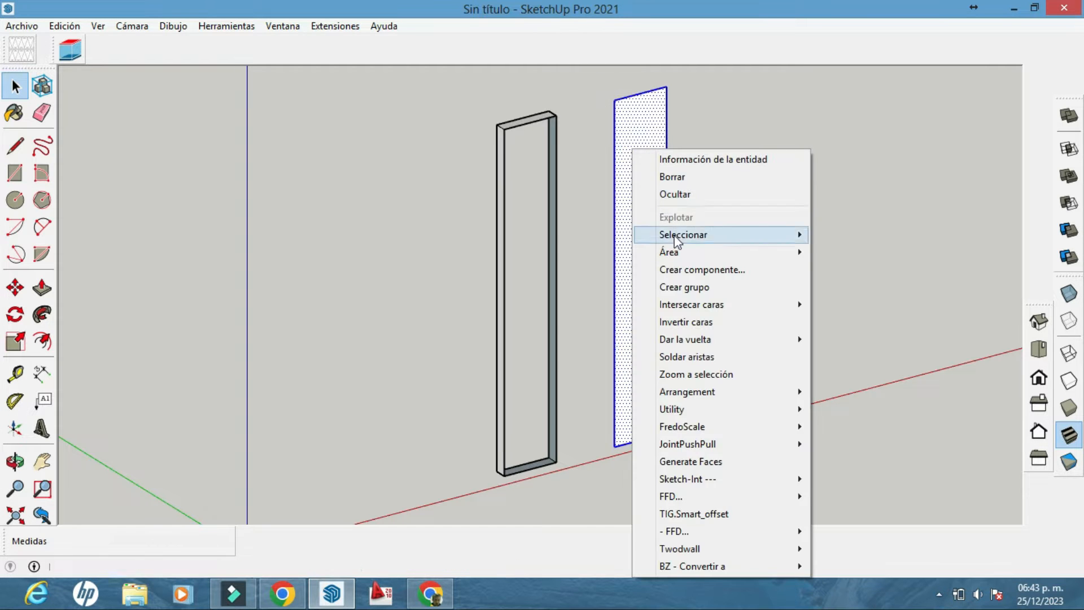
left_click(682, 274)
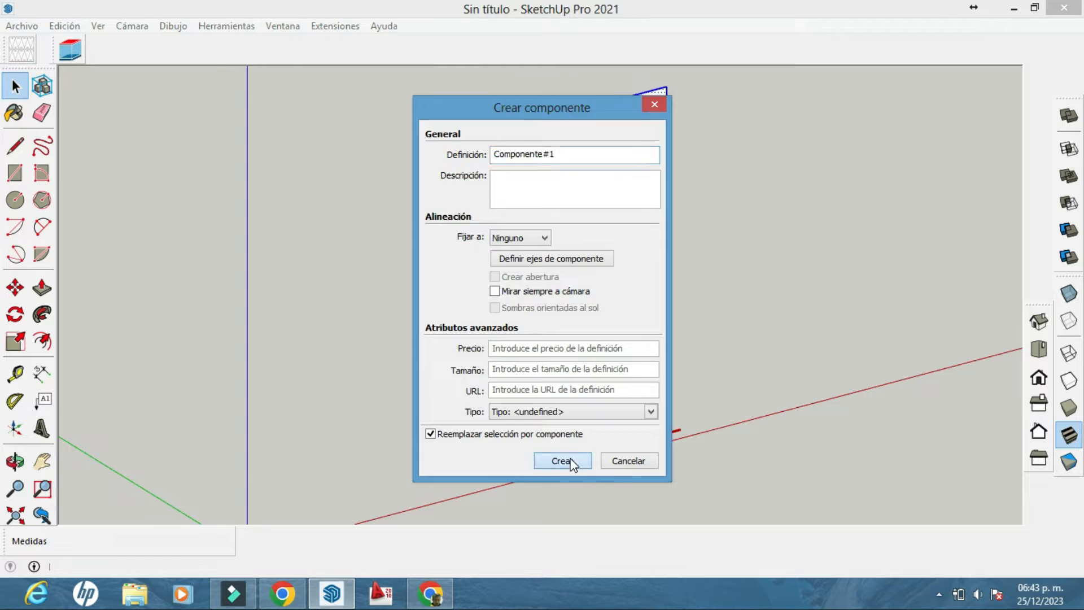
left_click(571, 462)
Move the face component corner to corner onto the open front of the slab frame.
left_click(14, 288)
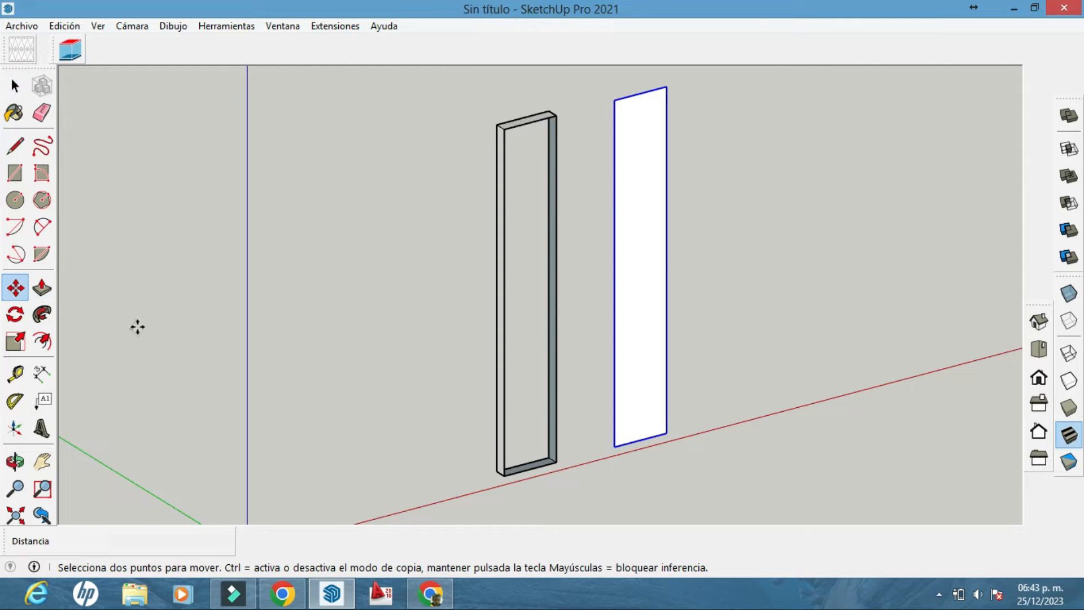
left_click(615, 444)
left_click(505, 478)
Copy the face component from the front corner to the rear corner so it covers the frame's back.
scroll(497, 484, "up", 4)
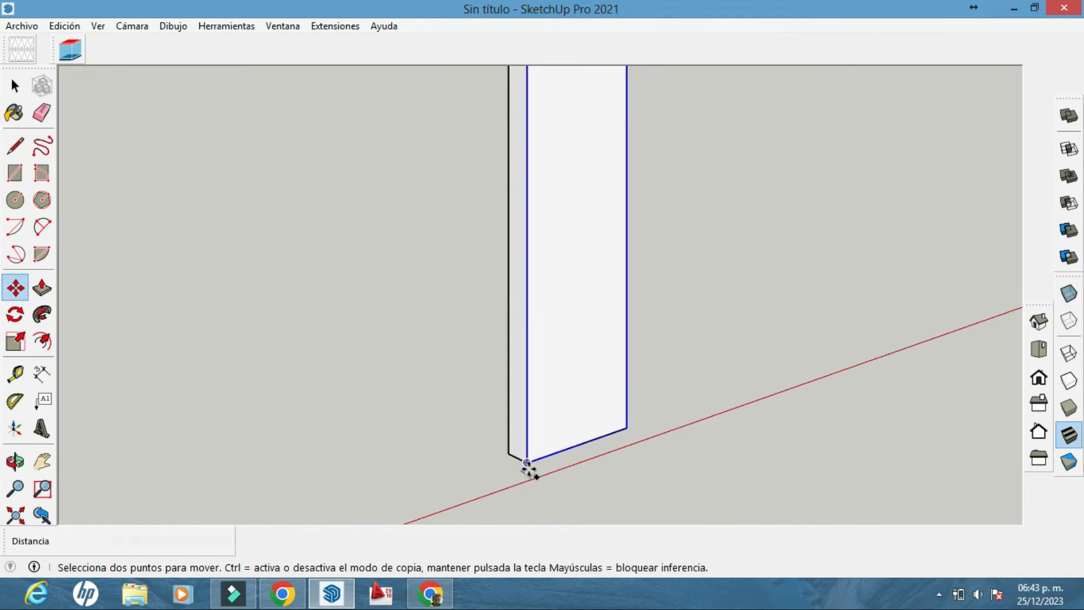
left_click(527, 463)
left_click(508, 454)
Rotate the rear face component 180 degrees about the midpoint of its top edge.
middle_click_drag(513, 287, 505, 500, "shift")
middle_click_drag(516, 218, 529, 373)
middle_click_drag(532, 238, 525, 387, "shift")
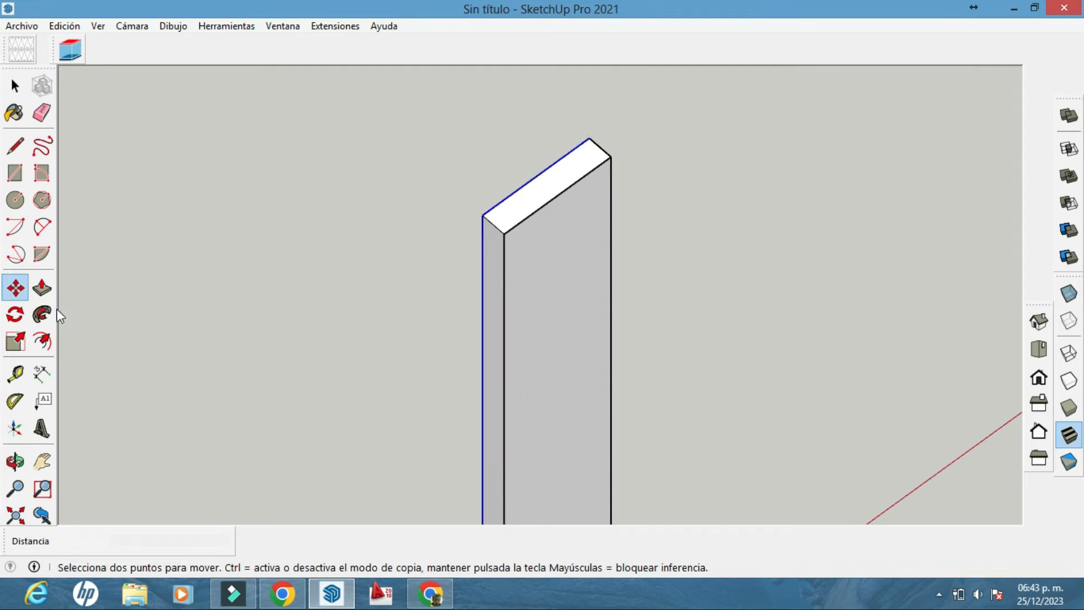
left_click(42, 341)
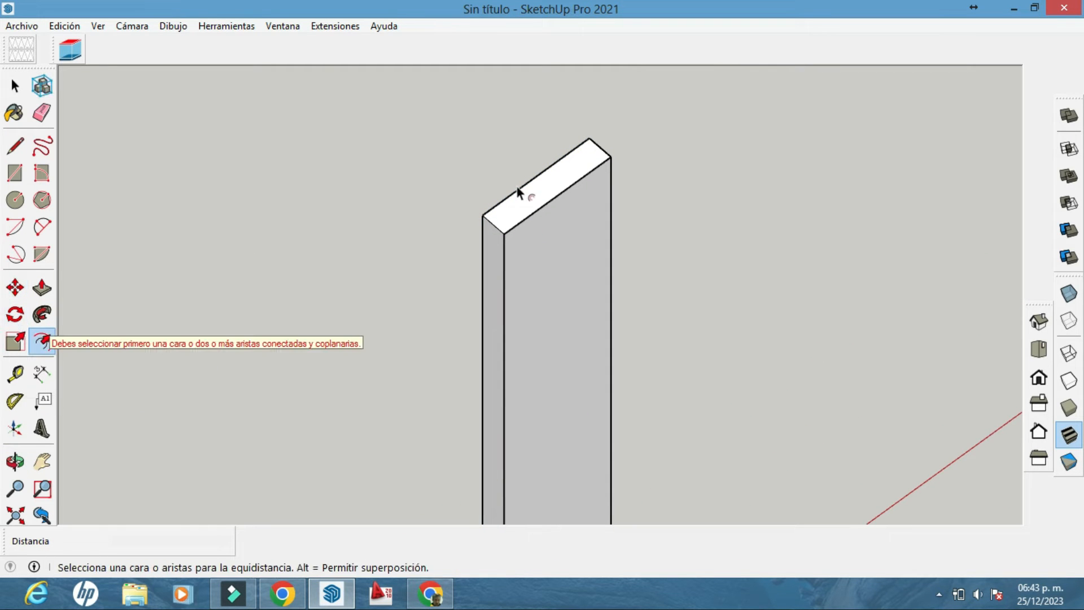
left_click(15, 314)
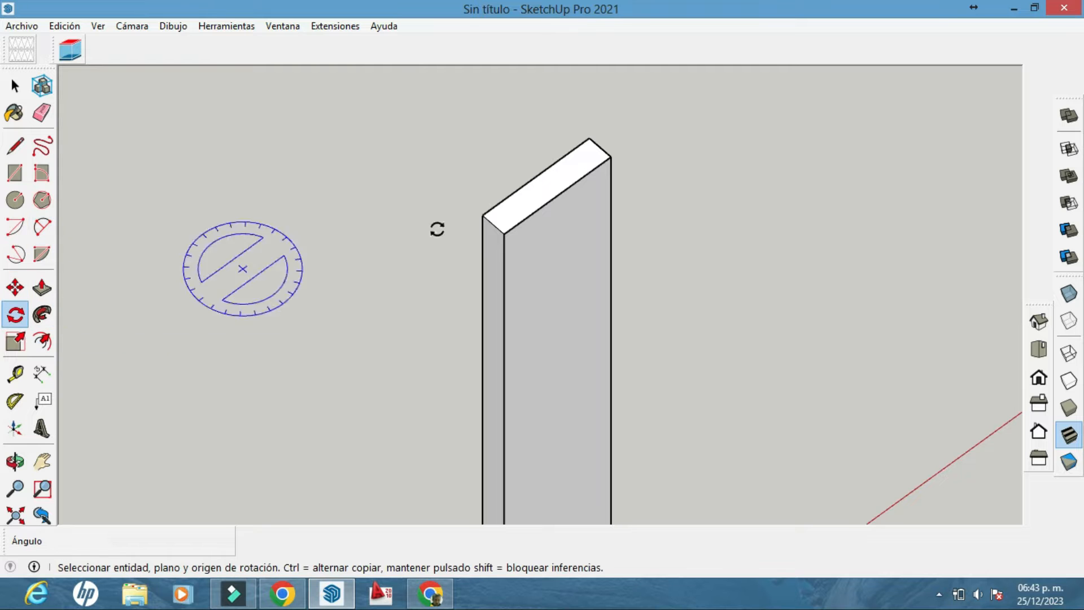
left_click(534, 177)
left_click(550, 176)
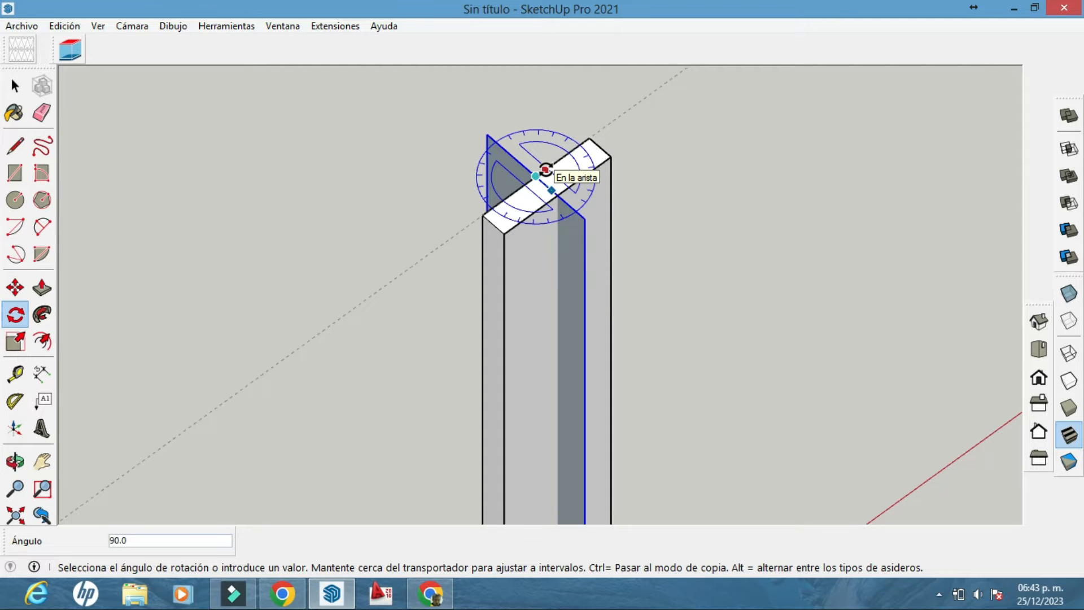
key("Escape")
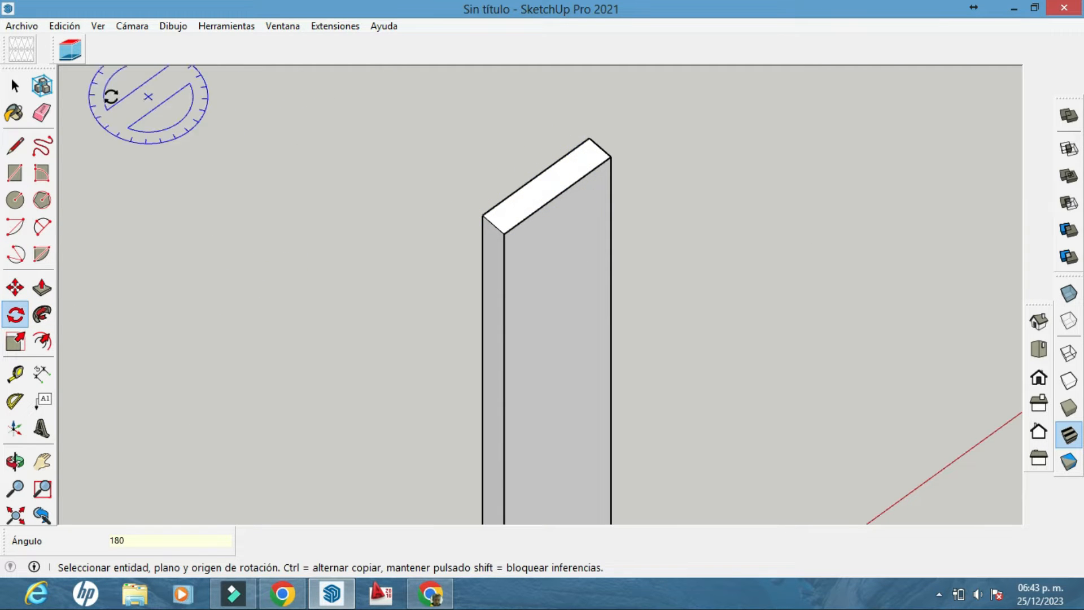
left_click(15, 86)
middle_click_drag(228, 161, 408, 182)
scroll(407, 186, "down", 3)
middle_click_drag(435, 247, 428, 203)
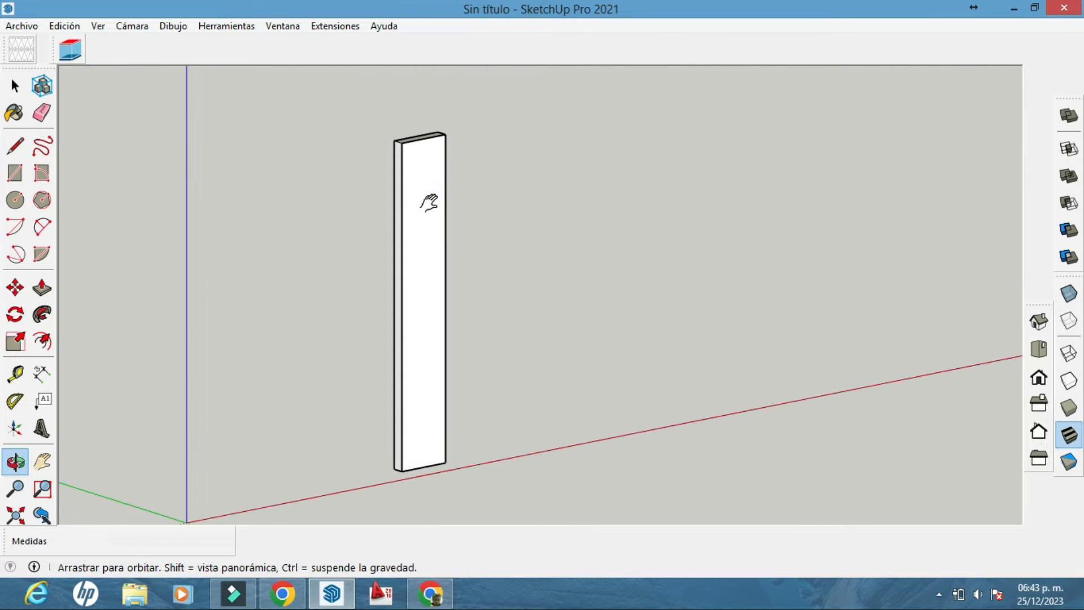
left_click_drag(353, 132, 352, 131)
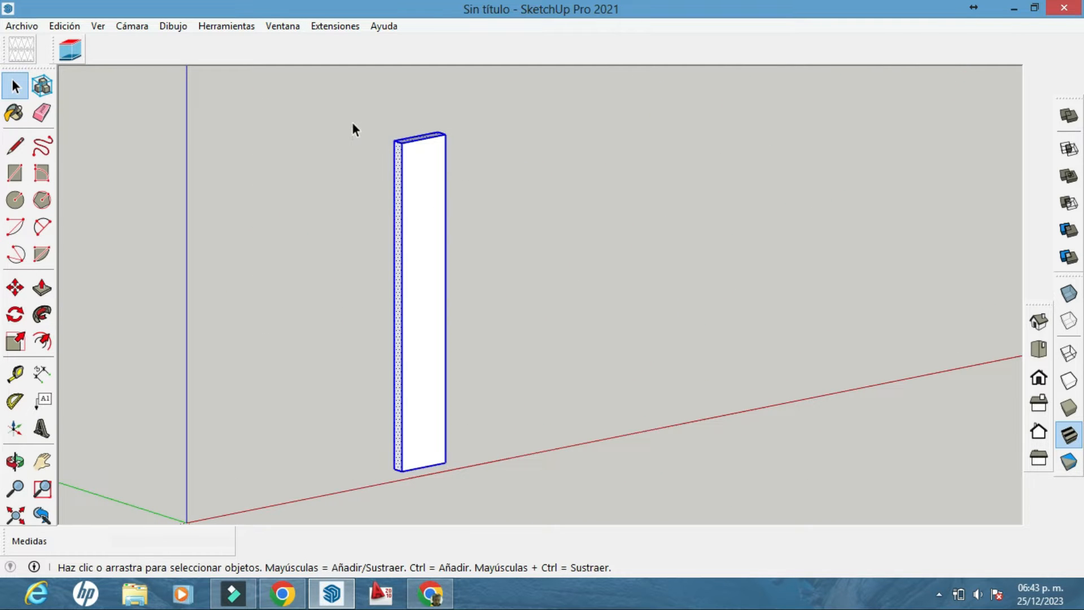
left_click(15, 287)
scroll(431, 494, "up", 2)
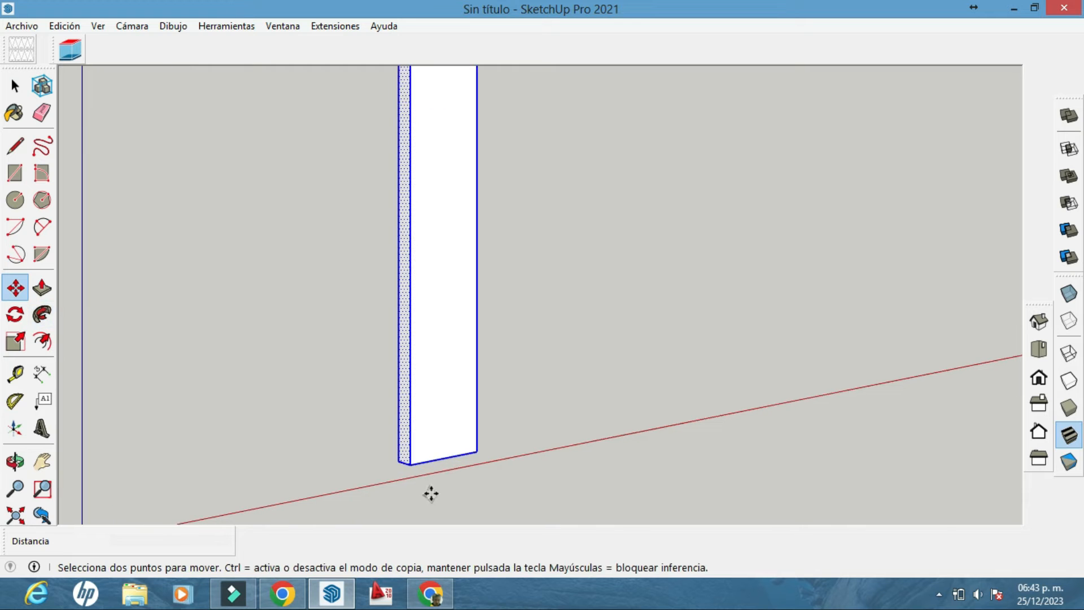
left_click(477, 450)
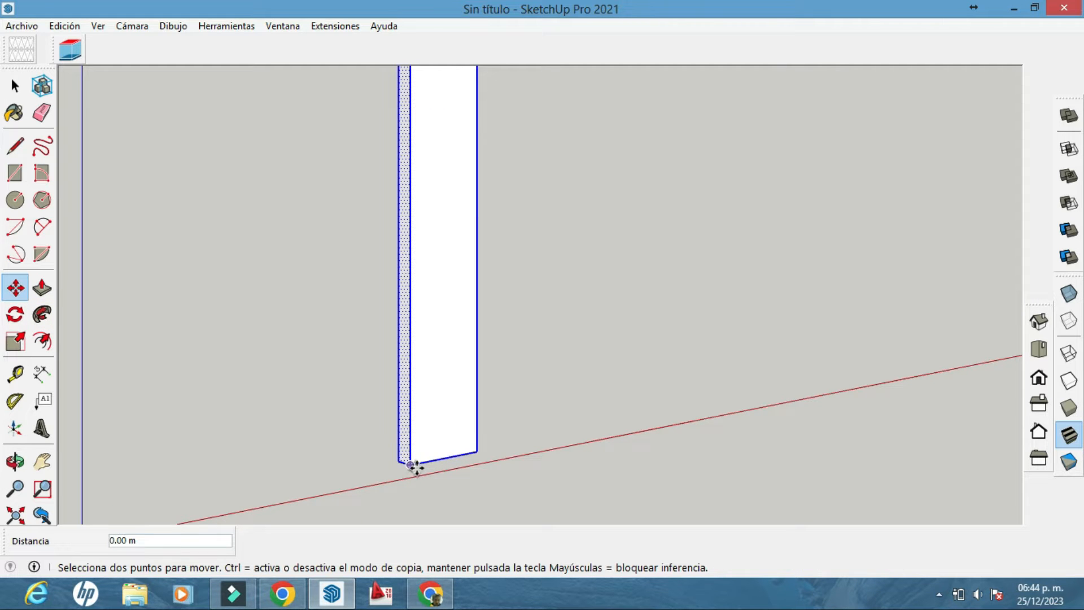
key("ctrl")
key("Escape")
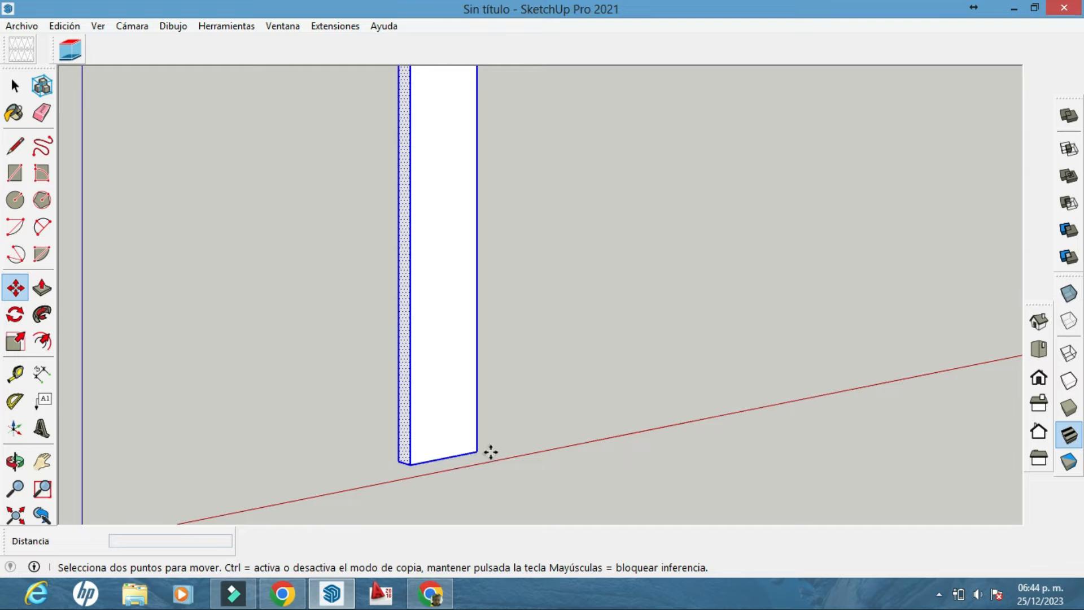
key("Escape")
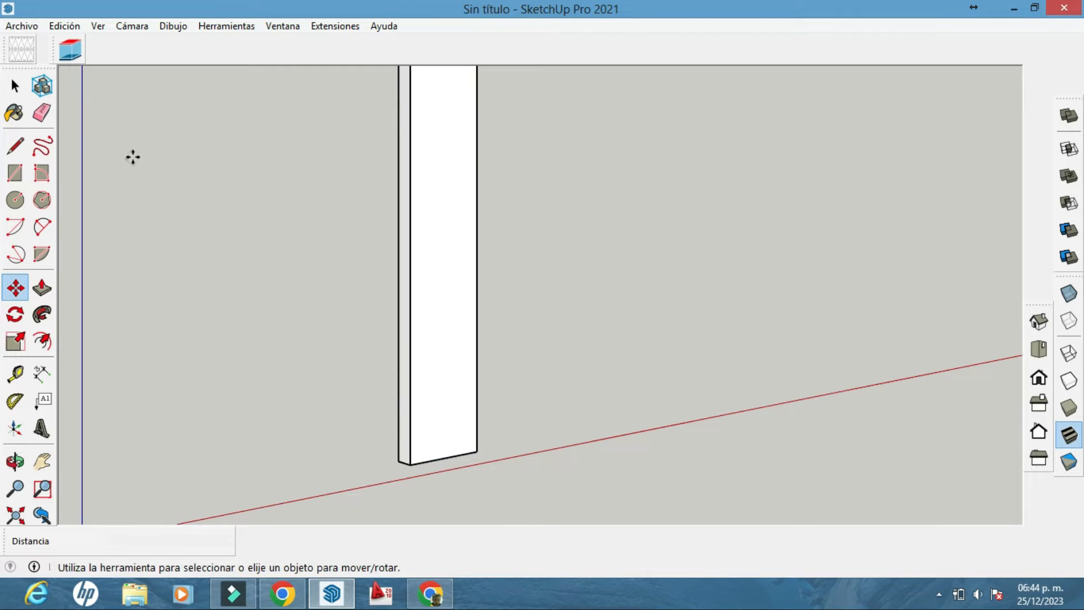
Copy the whole slab edge to edge along the red axis and multiply it into an array of 10 copies.
left_click(15, 86)
scroll(317, 288, "down", 3)
middle_click_drag(429, 378, 493, 448)
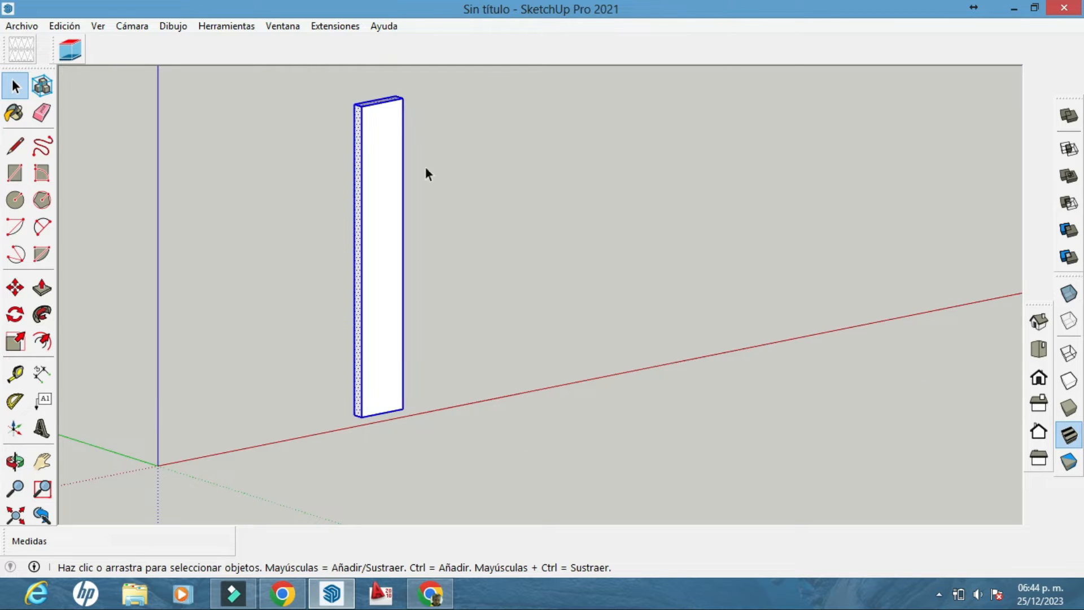
left_click(15, 288)
key("ctrl")
left_click(388, 416)
left_click(398, 409)
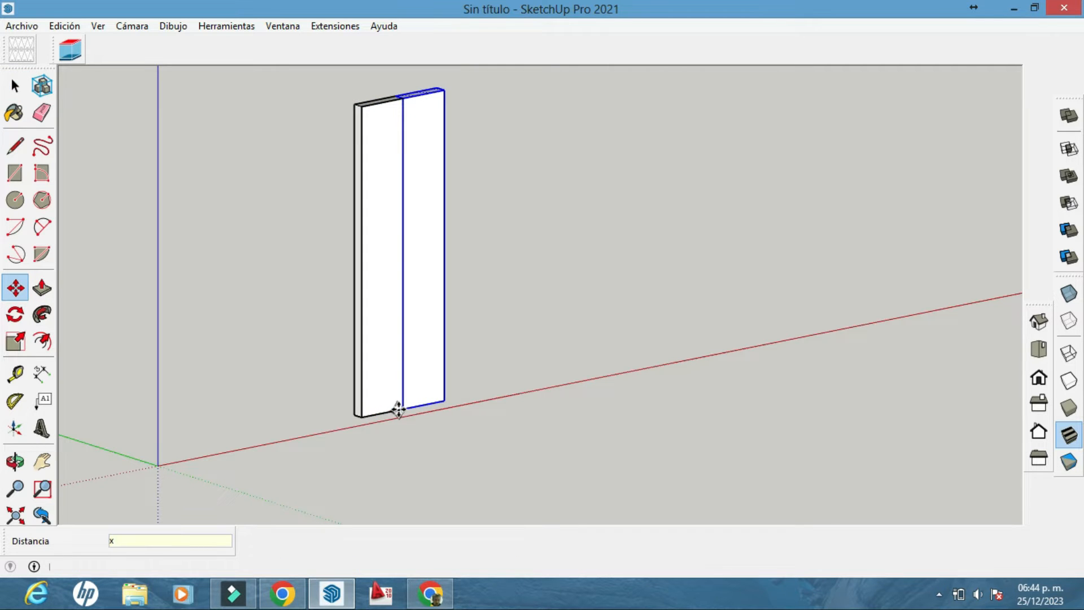
key("Return")
Switch the camera to perspective and view the front of the panel row.
middle_click_drag(527, 380, 496, 271)
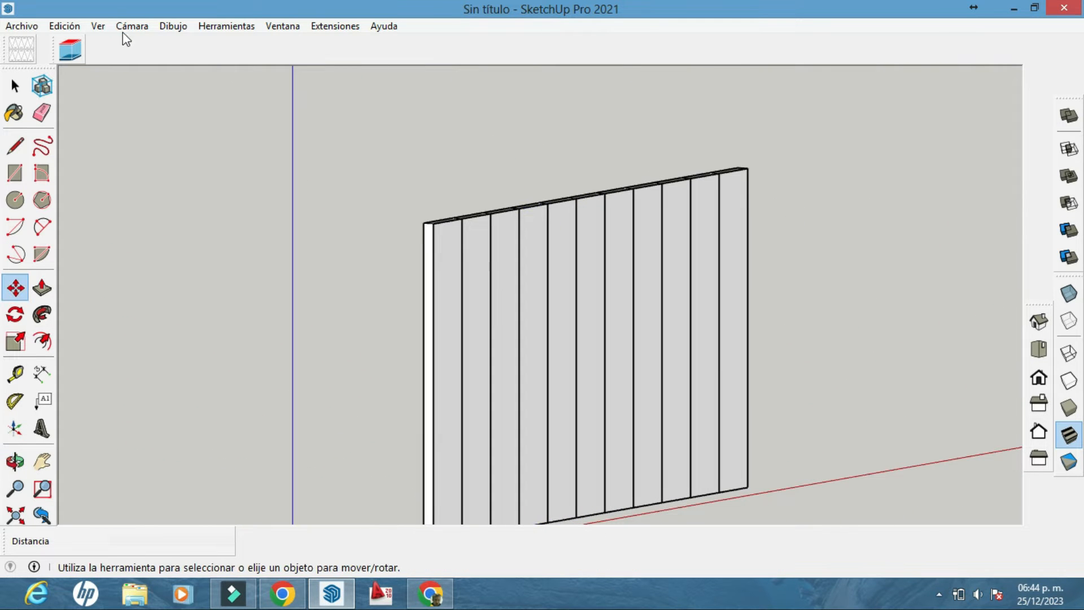
left_click(131, 26)
left_click(179, 122)
mouse_move(453, 324)
middle_mouse_down()
mouse_move(380, 332)
mouse_move(513, 337)
mouse_move(406, 295)
mouse_move(782, 322)
mouse_move(663, 339)
mouse_move(441, 322)
mouse_move(450, 314)
middle_mouse_up()
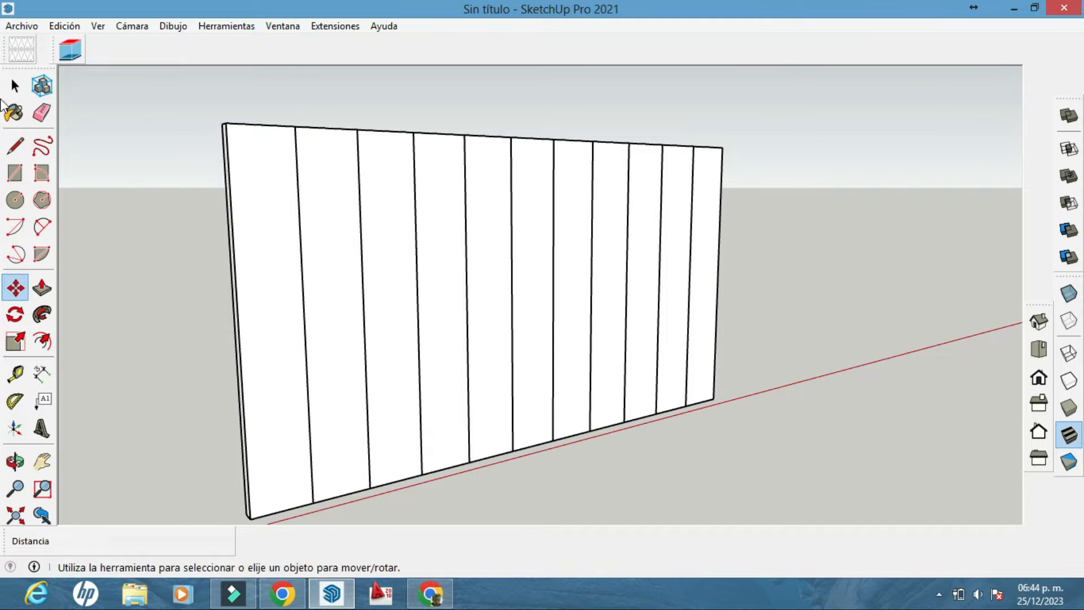
Open the front face component of the first panel for editing and select its face.
left_click(11, 88)
scroll(271, 261, "up", 2)
left_click(271, 270)
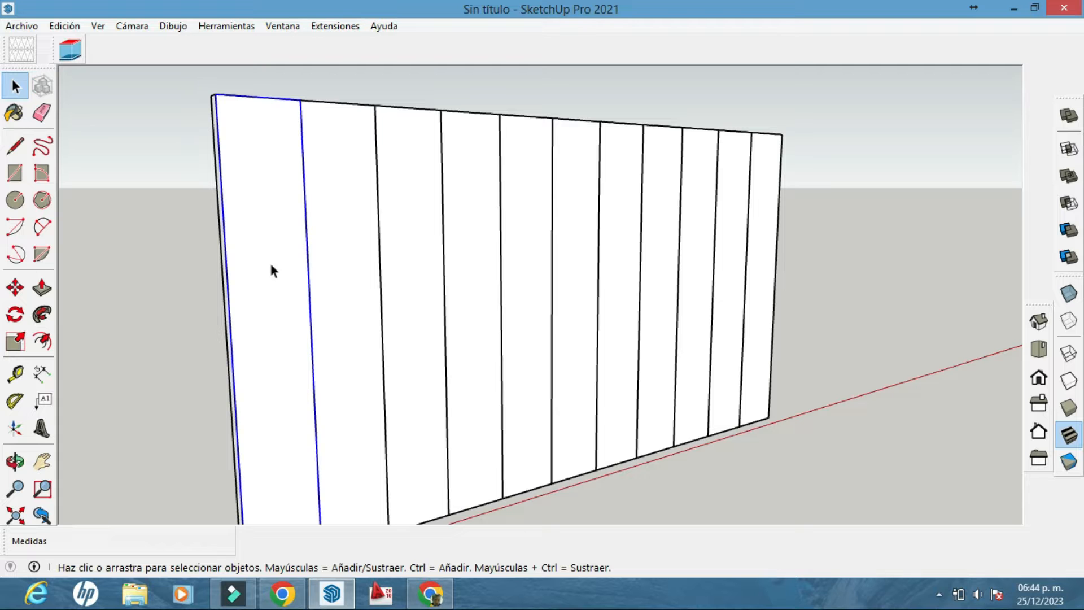
double_click(271, 264)
triple_click(271, 265)
middle_click_drag(271, 265, 255, 271)
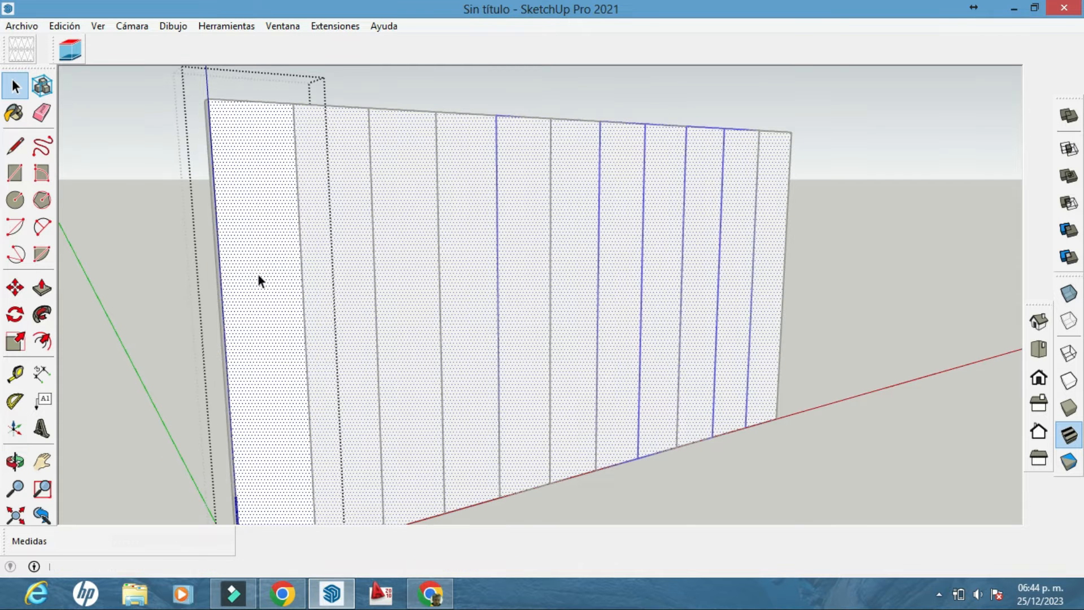
Offset the component's face outline inward by about 0.13 m.
left_click(42, 341)
left_click(226, 338)
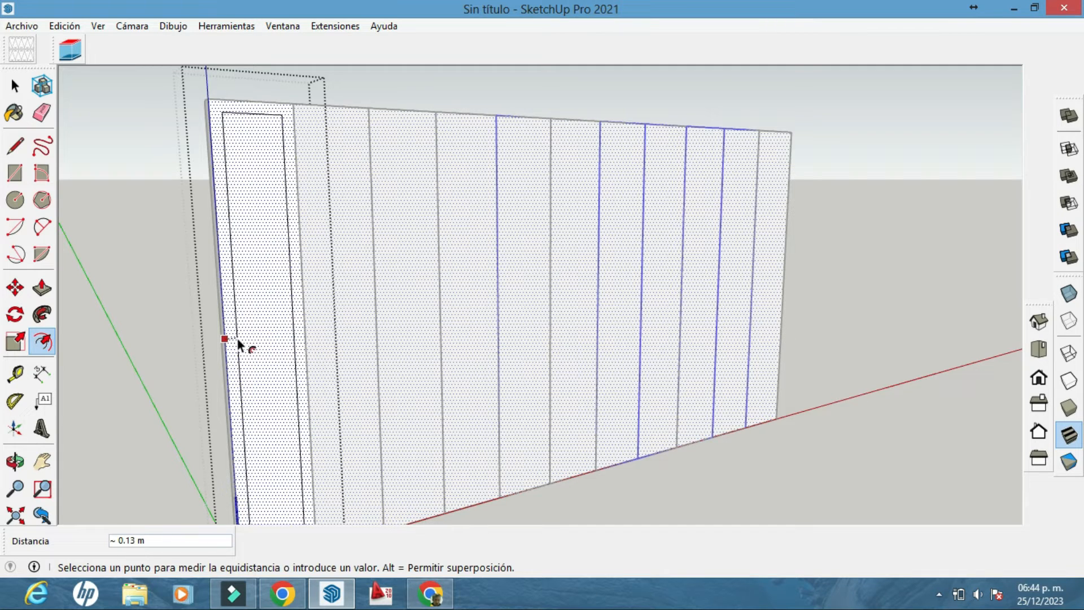
left_click(235, 338)
key("o")
mouse_move(397, 356)
left_mouse_down()
mouse_move(946, 339)
mouse_move(898, 353)
mouse_move(413, 350)
left_mouse_up()
middle_click_drag(412, 350, 412, 353)
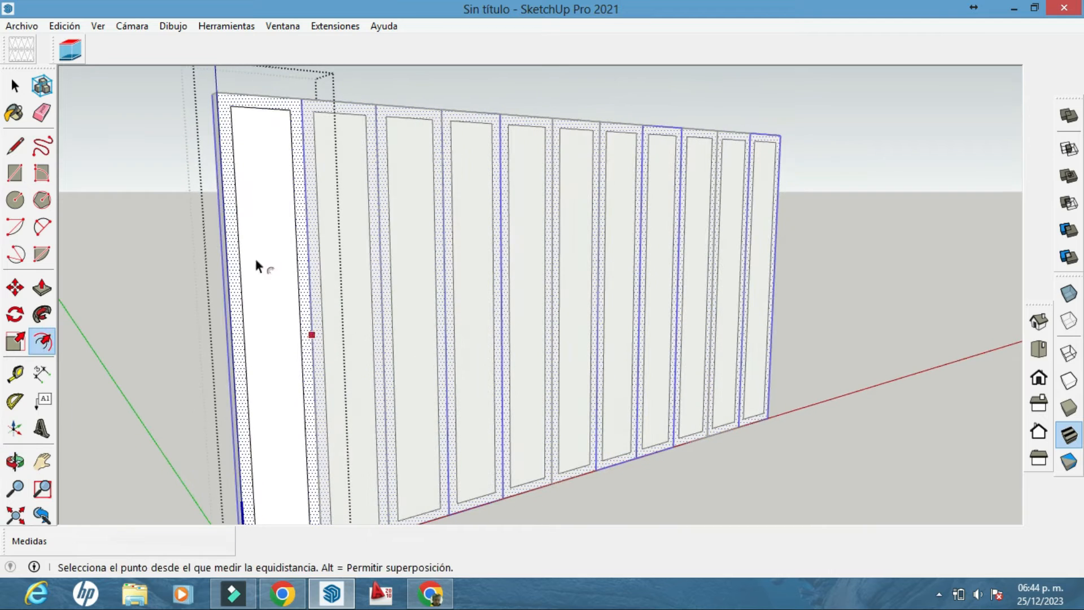
left_click(16, 89)
scroll(293, 193, "up", 1)
scroll(296, 236, "up", 1)
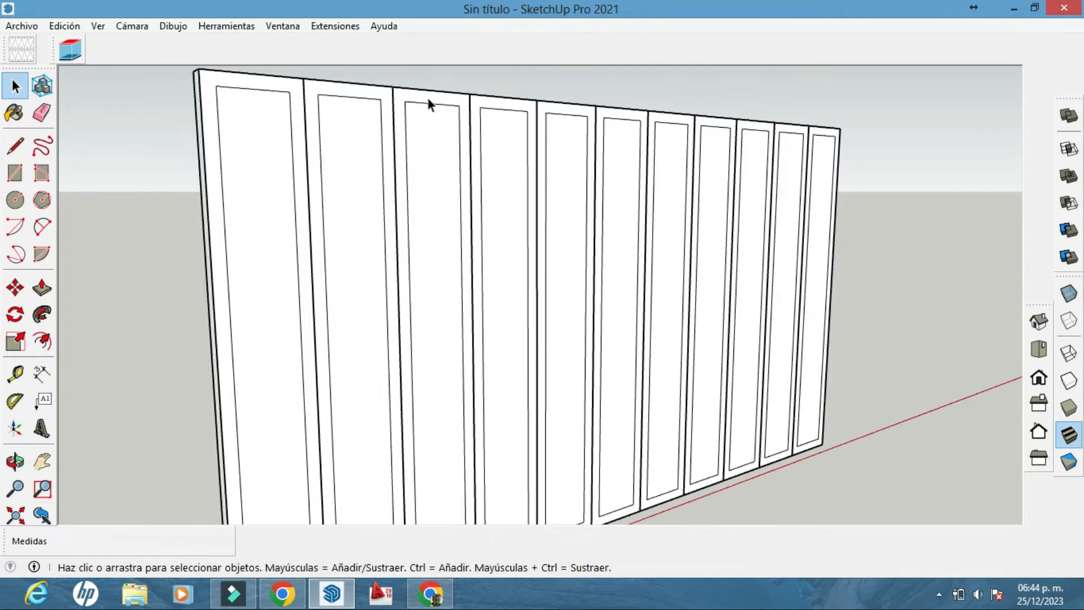
middle_click_drag(285, 242, 387, 274)
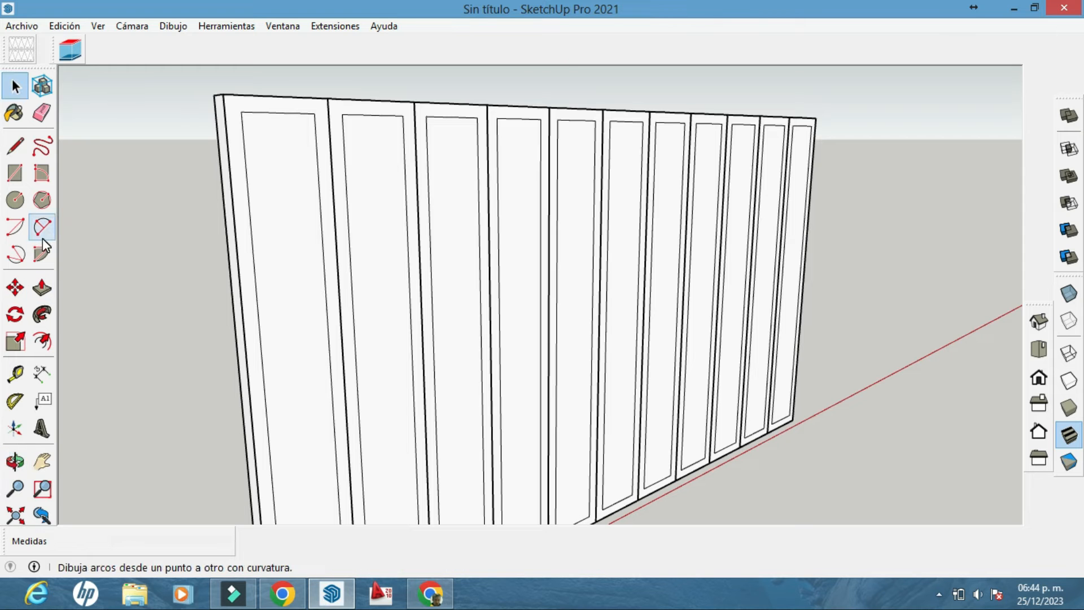
left_click(15, 200)
middle_click_drag(202, 292, 198, 290)
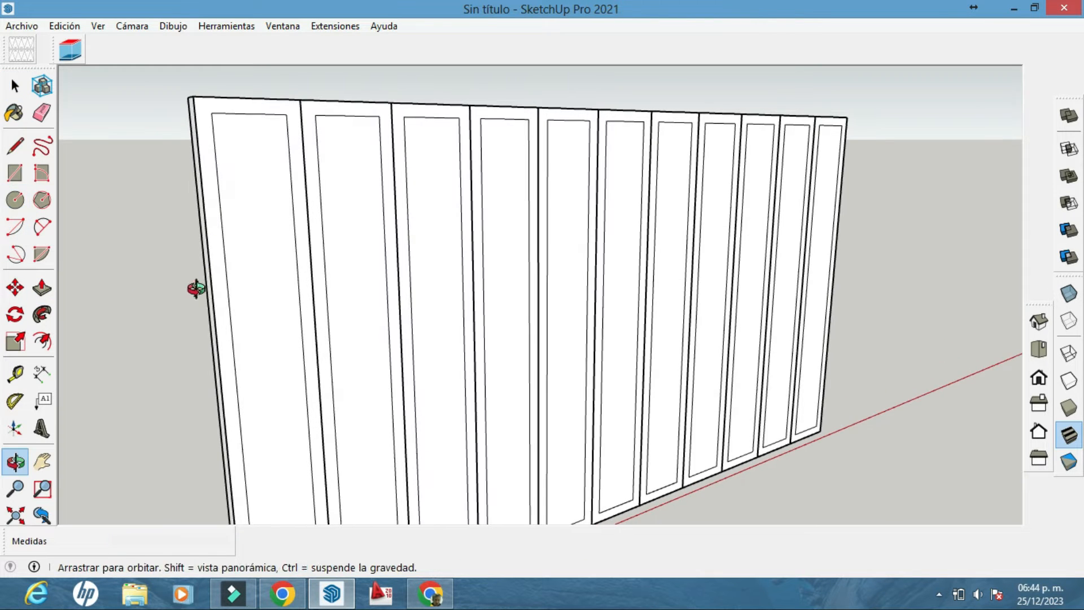
left_click(221, 214)
left_click(295, 207)
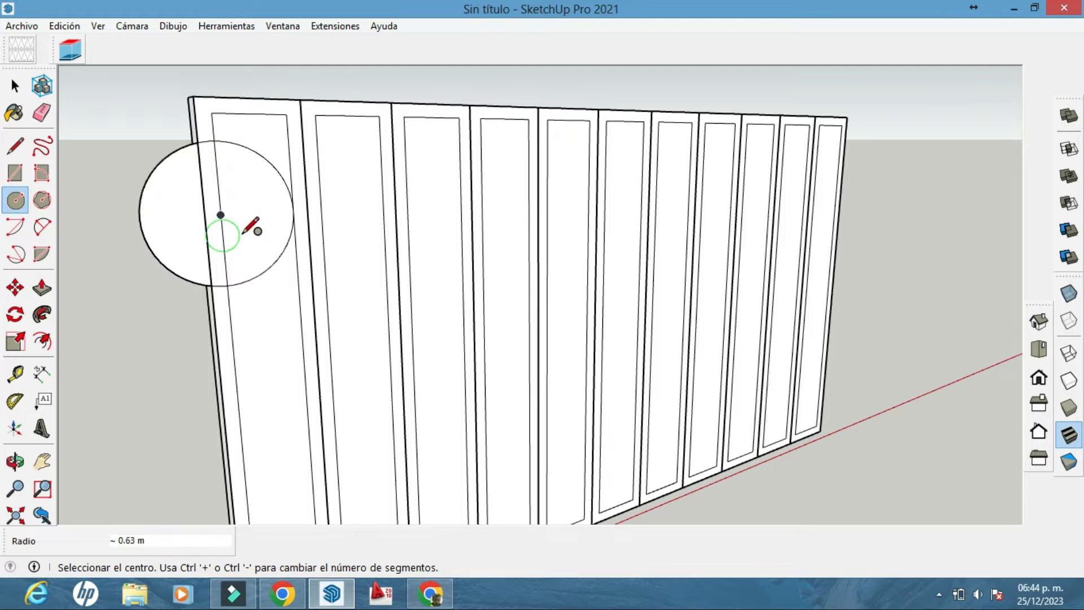
left_click(292, 210)
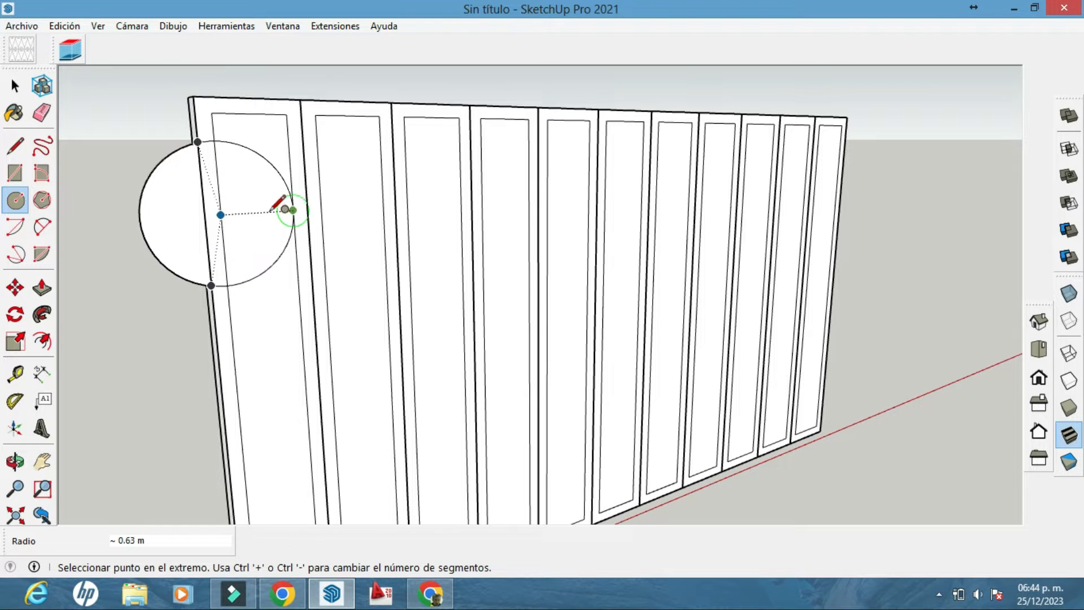
left_click(220, 214)
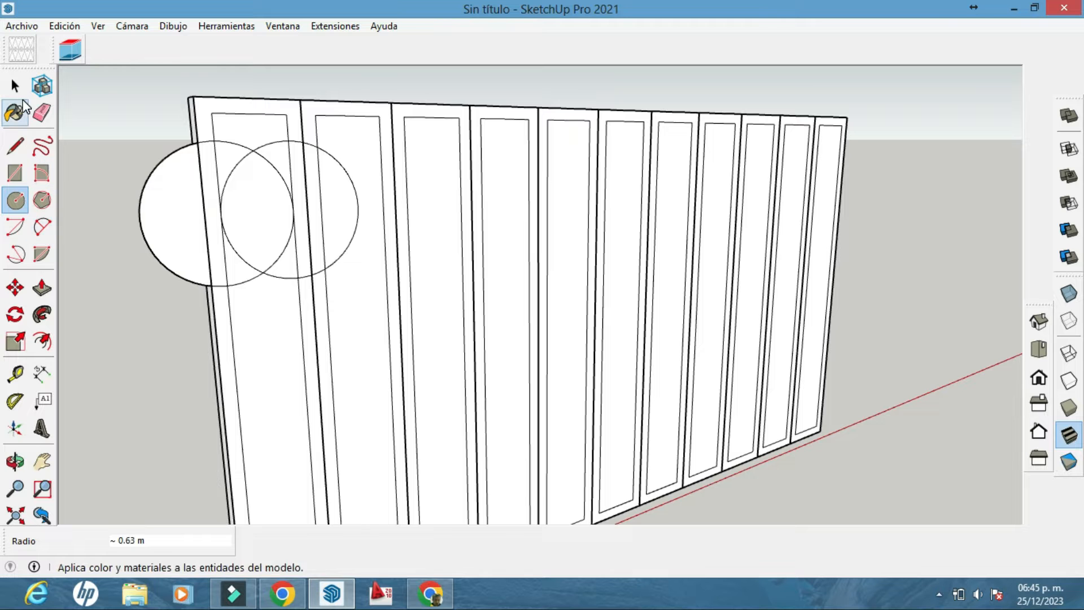
key("ctrl+z")
key("ctrl+z")
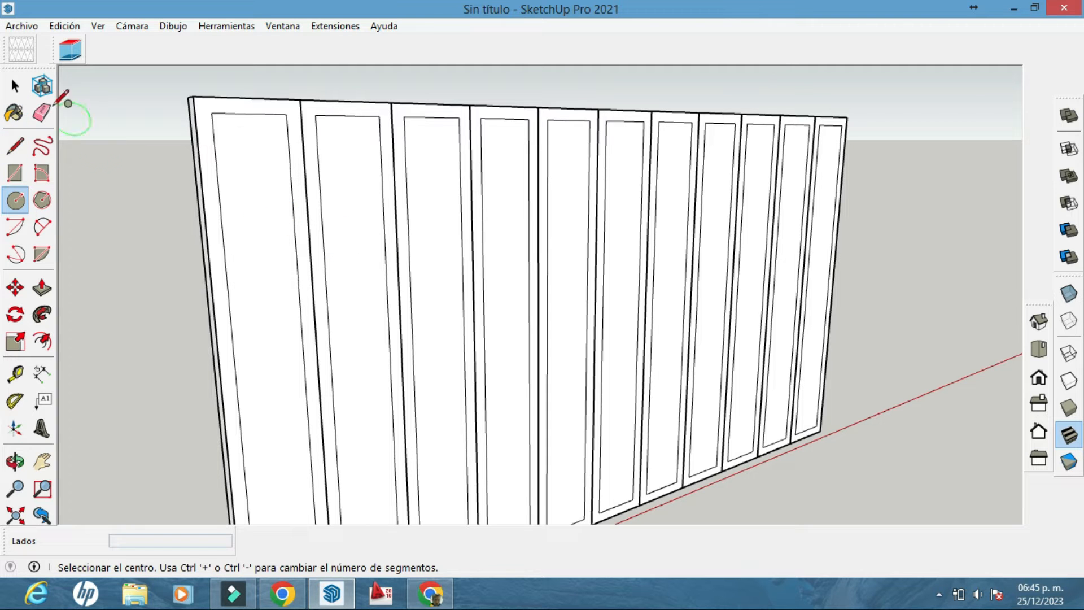
Inside the first panel's front component, draw two overlapping circles of about 0.63 m radius, centred on opposite vertical sides of the inner rectangle.
left_click(15, 86)
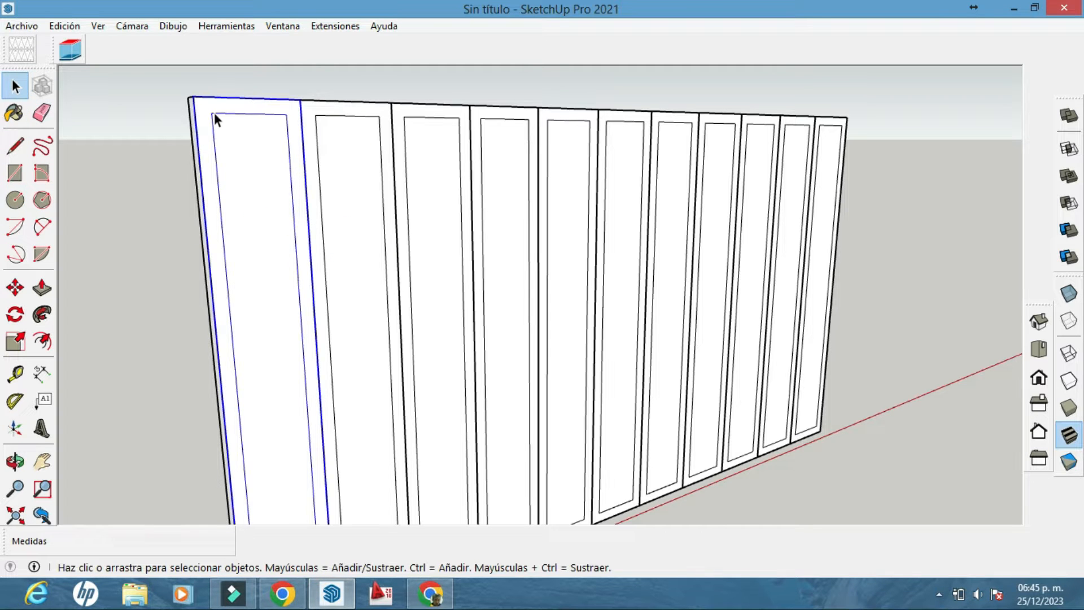
triple_click(238, 158)
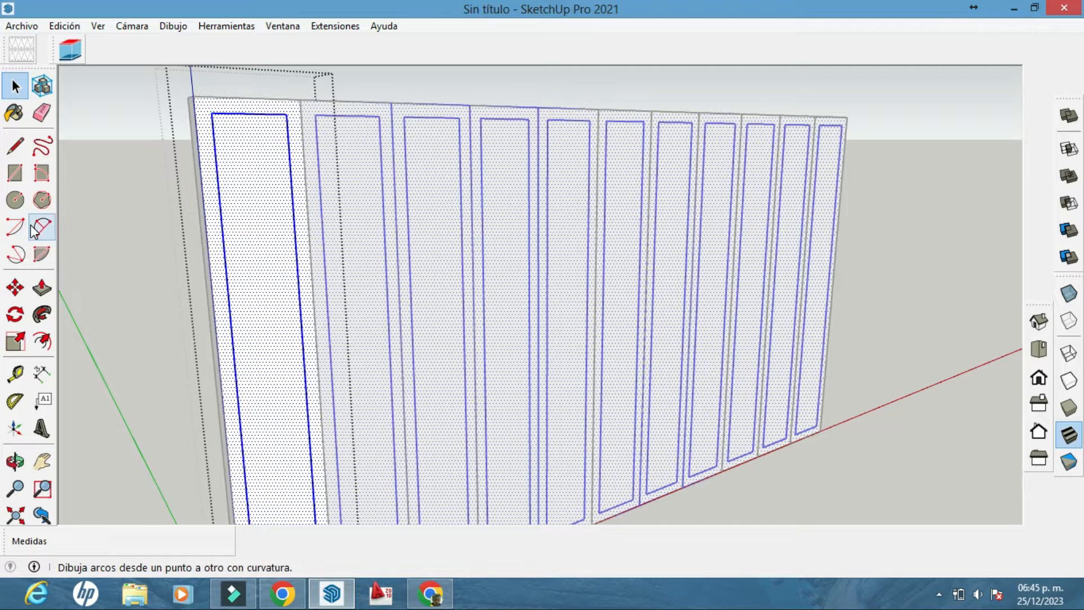
left_click(15, 200)
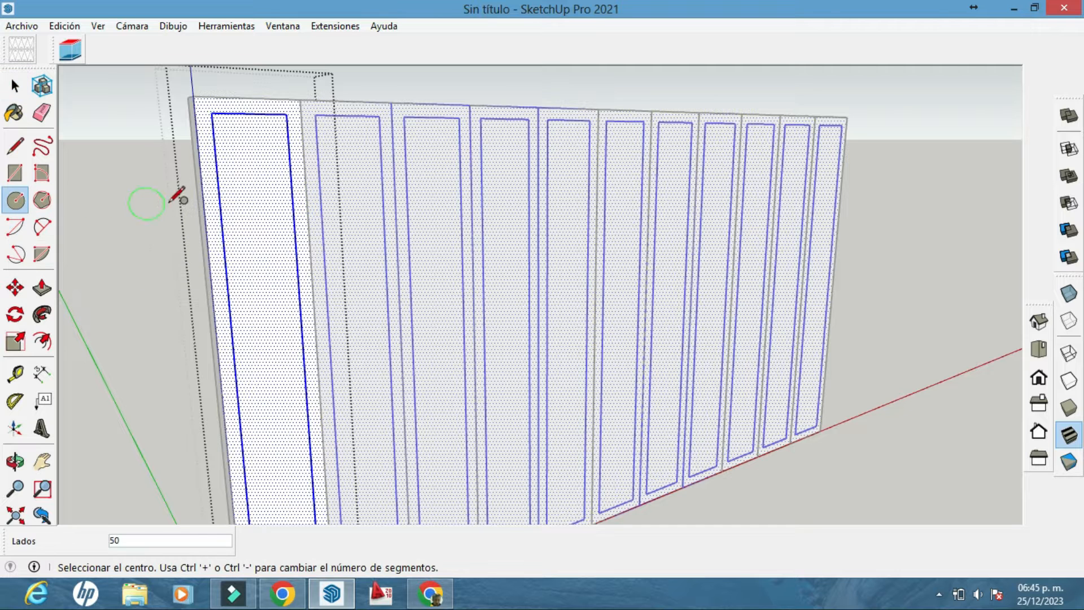
left_click(221, 222)
left_click(294, 213)
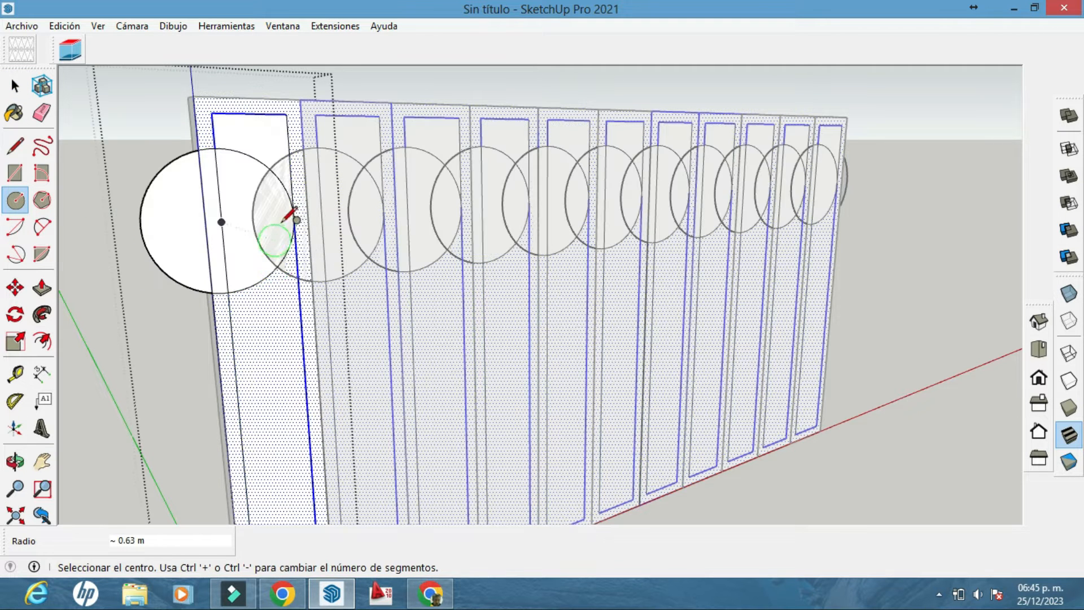
left_click(293, 216)
left_click(223, 217)
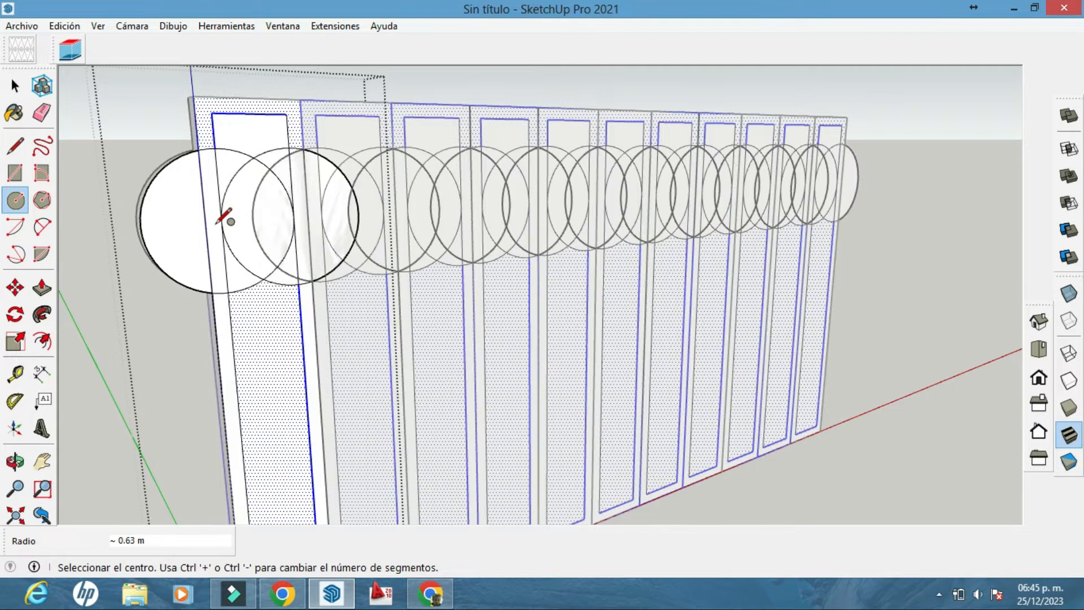
Erase the surplus circle arcs and the inner rectangle's edges above the arch, leaving a pointed-arch window outline.
left_click(42, 112)
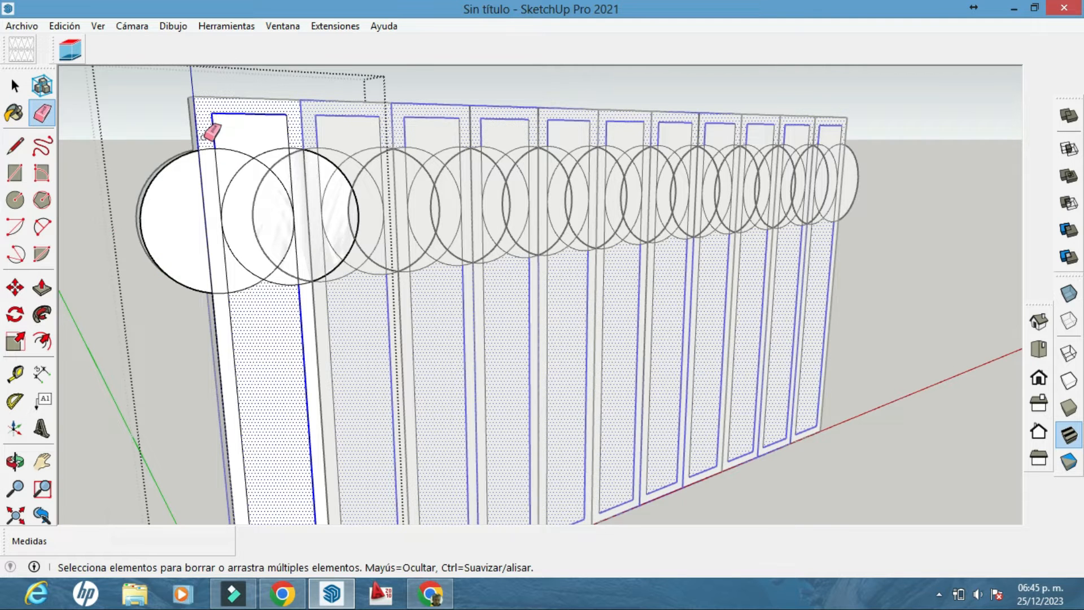
scroll(213, 141, "up", 2)
left_click(204, 151)
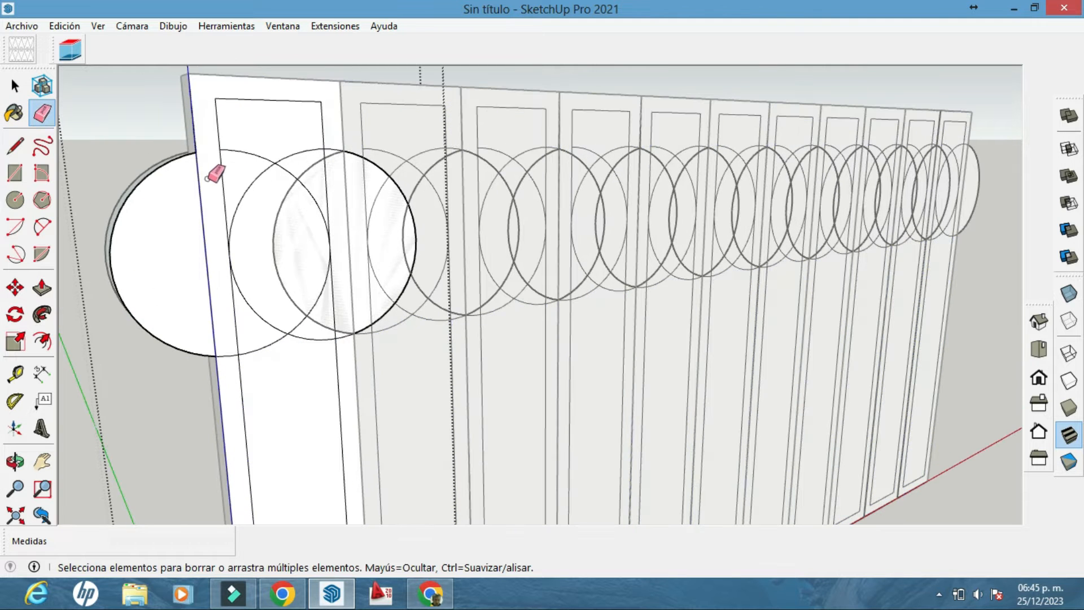
left_click(153, 173)
left_click_drag(246, 154, 347, 153)
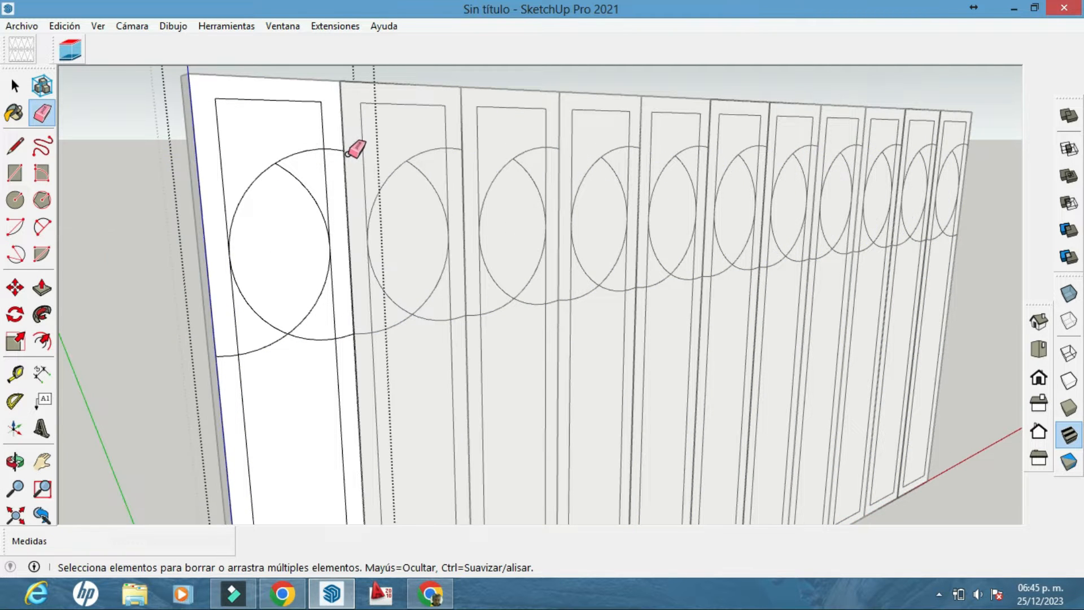
left_click(338, 337)
left_click_drag(287, 344, 276, 346)
left_click(271, 317)
left_click(295, 332)
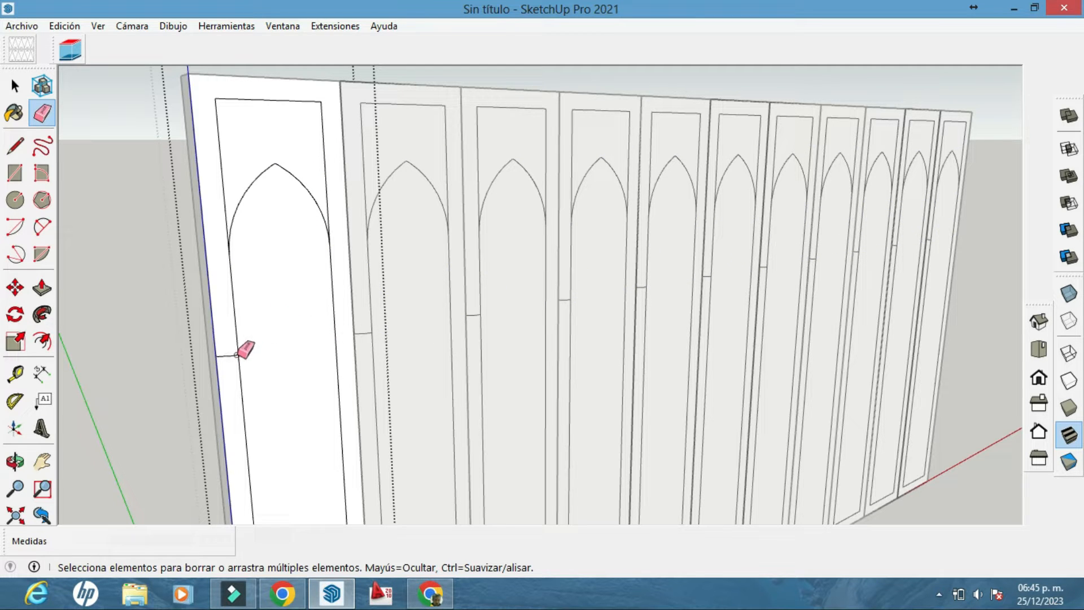
left_click_drag(226, 95, 210, 109)
left_click(323, 121)
Offset the pointed-arch outline inward to form a narrow frame band.
mouse_move(334, 176)
middle_mouse_down()
mouse_move(176, 170)
mouse_move(350, 150)
mouse_move(341, 279)
mouse_move(359, 224)
mouse_move(363, 305)
mouse_move(101, 256)
middle_mouse_up()
left_click(49, 341)
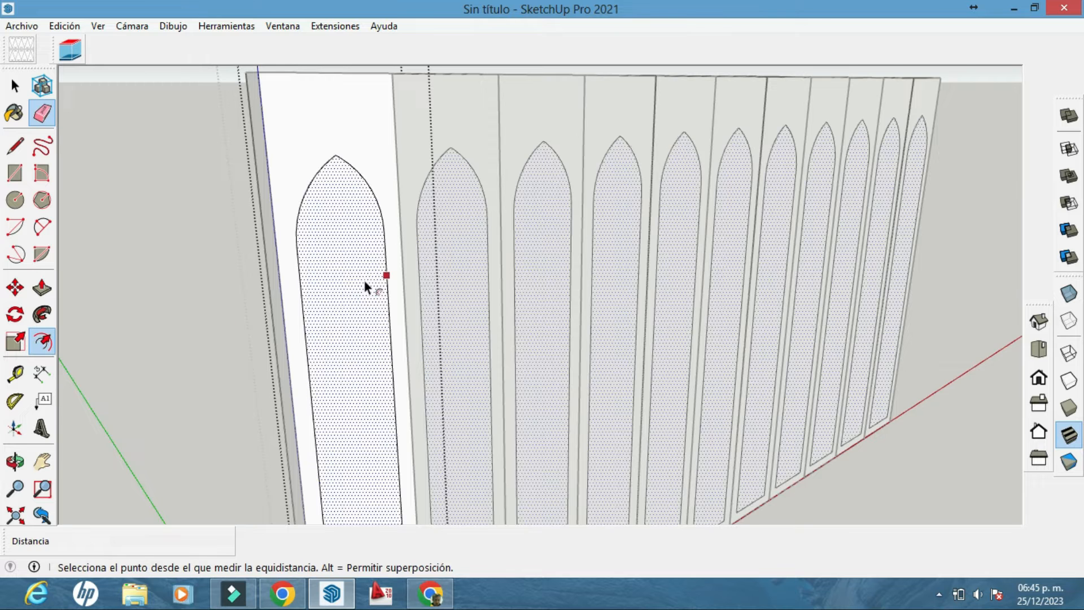
scroll(363, 279, "up", 2)
left_click(347, 282)
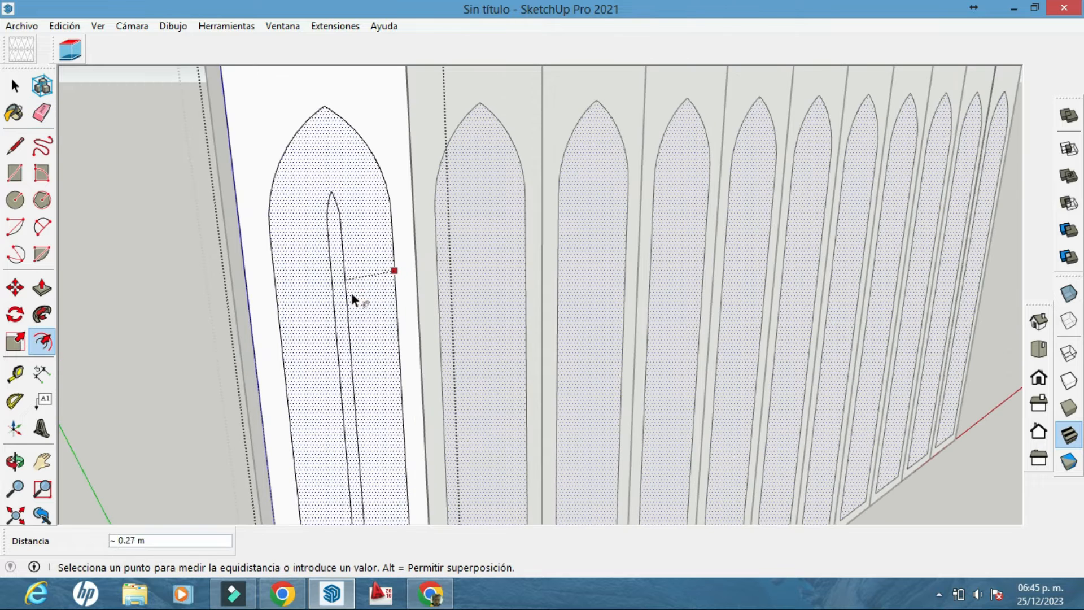
left_click(391, 368)
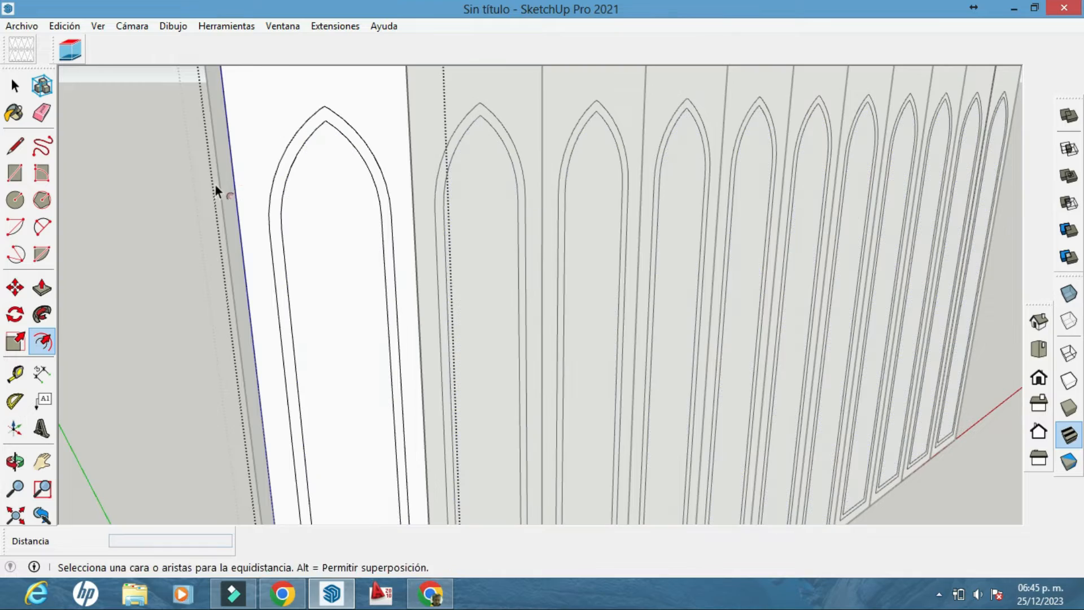
Push the inner arch face 0.10 m into the panel and the surrounding frame band 0.05 m.
left_click(355, 280)
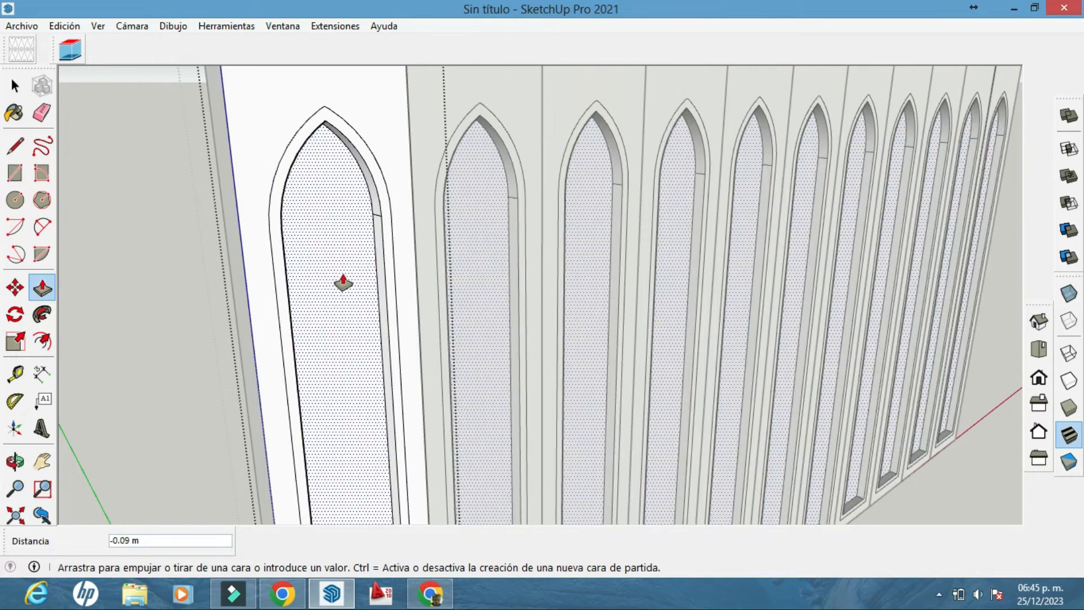
left_click(339, 285)
middle_click_drag(339, 285, 364, 202)
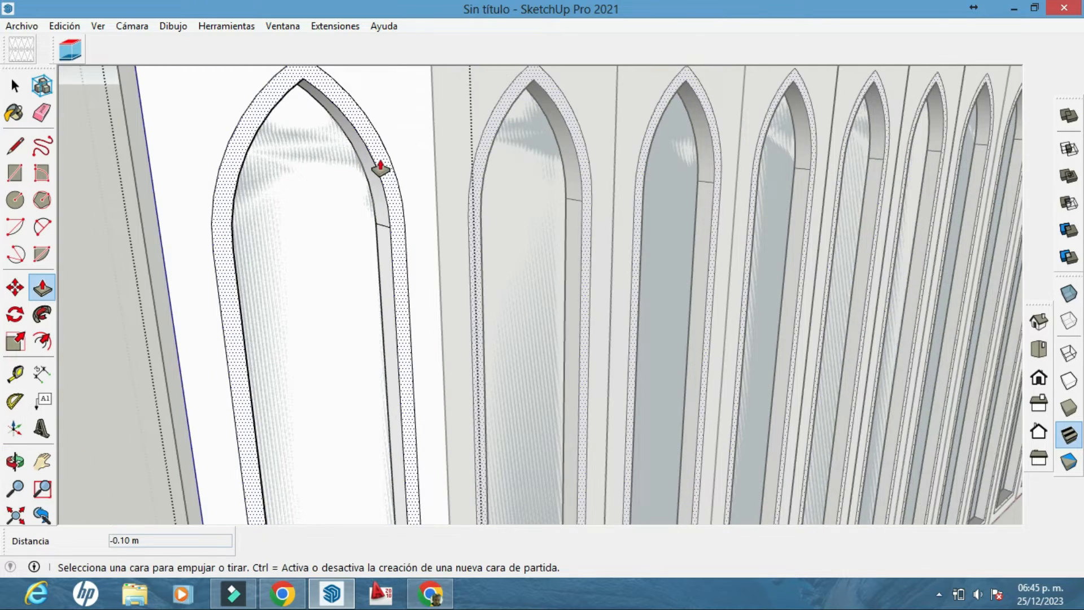
left_click(380, 167)
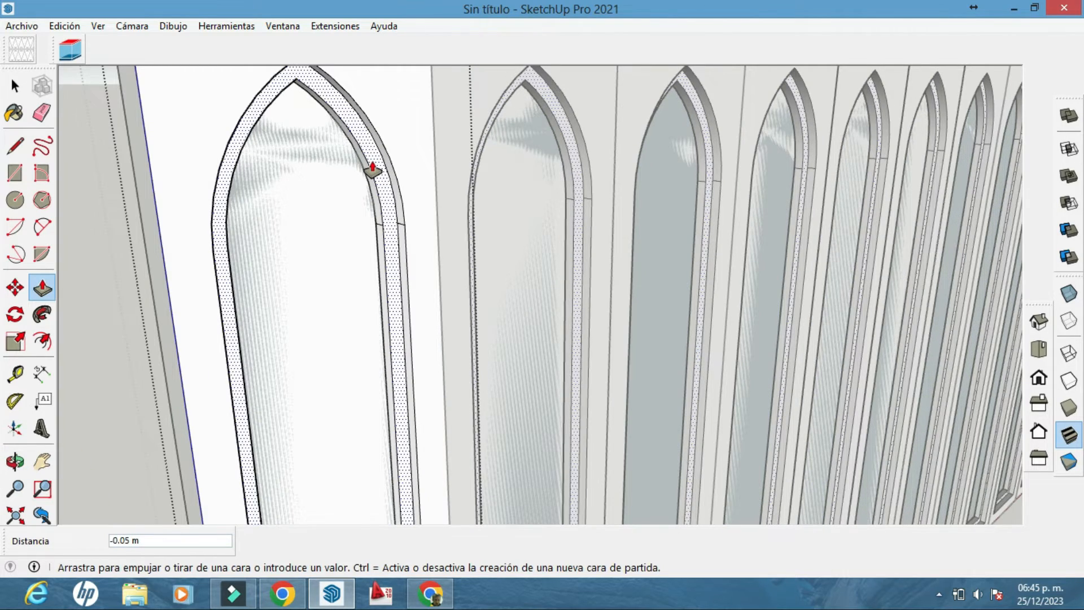
left_click(373, 168)
middle_click_drag(397, 201, 515, 167)
middle_click_drag(541, 213, 383, 259)
scroll(395, 215, "down", 2)
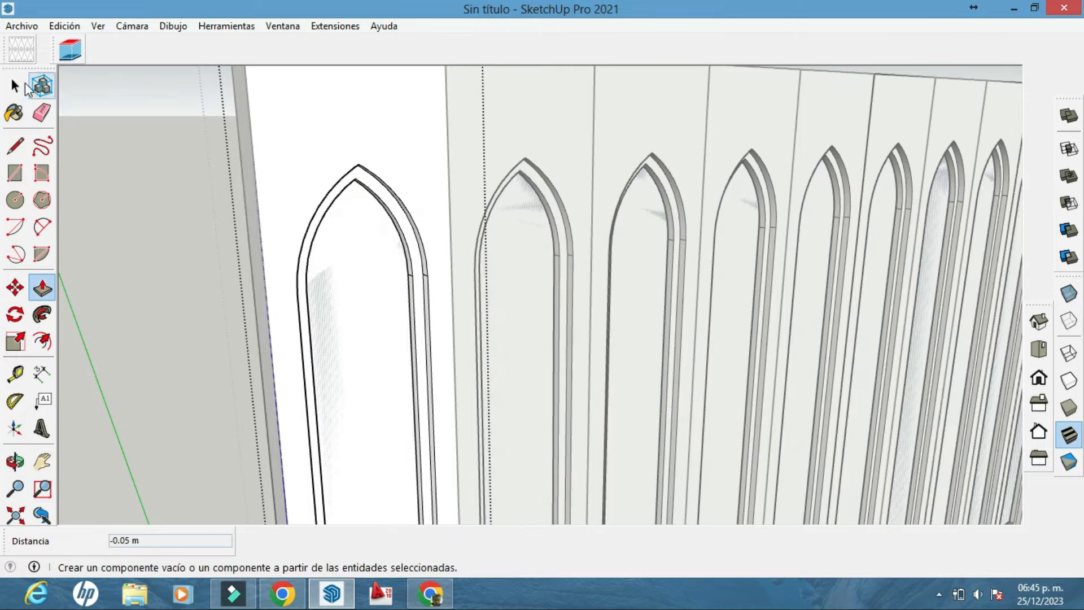
Try to scale the recessed arch face down from its upper corner to slope the recess, using X-ray display.
left_click(15, 86)
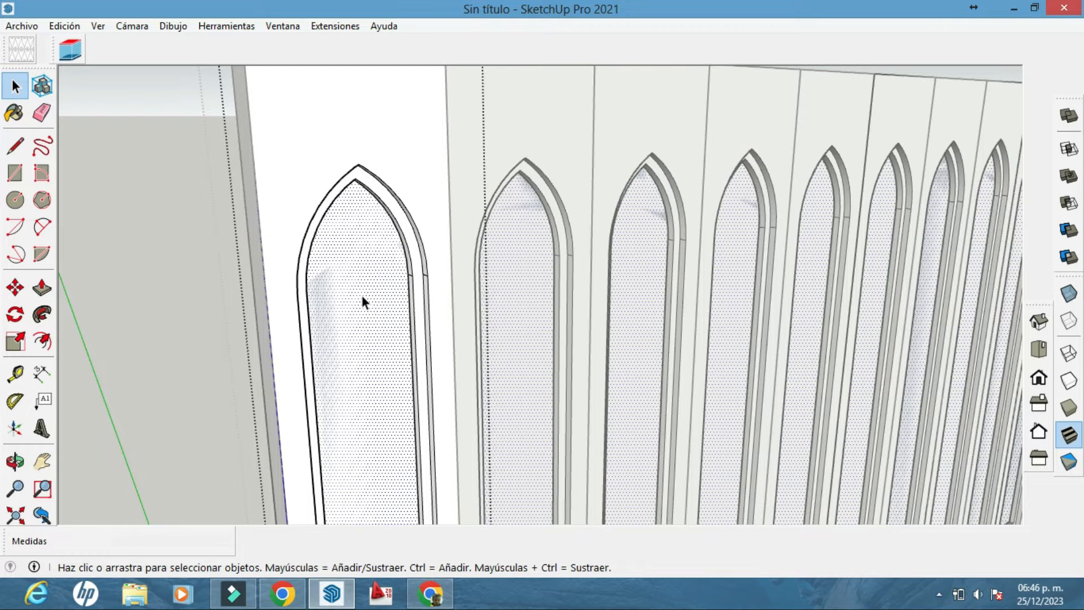
left_click(15, 341)
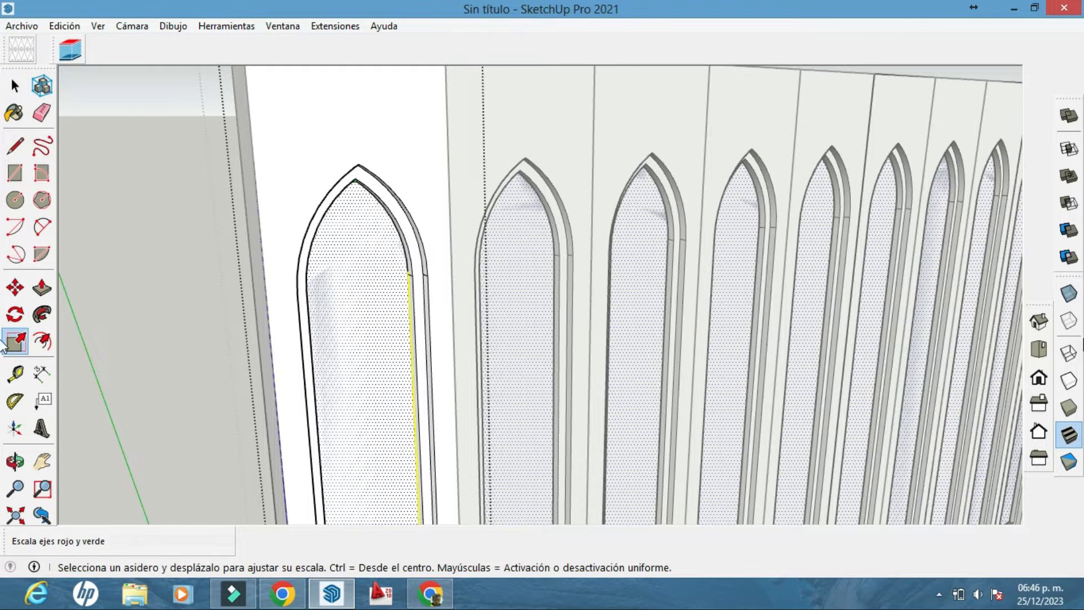
left_click(1069, 303)
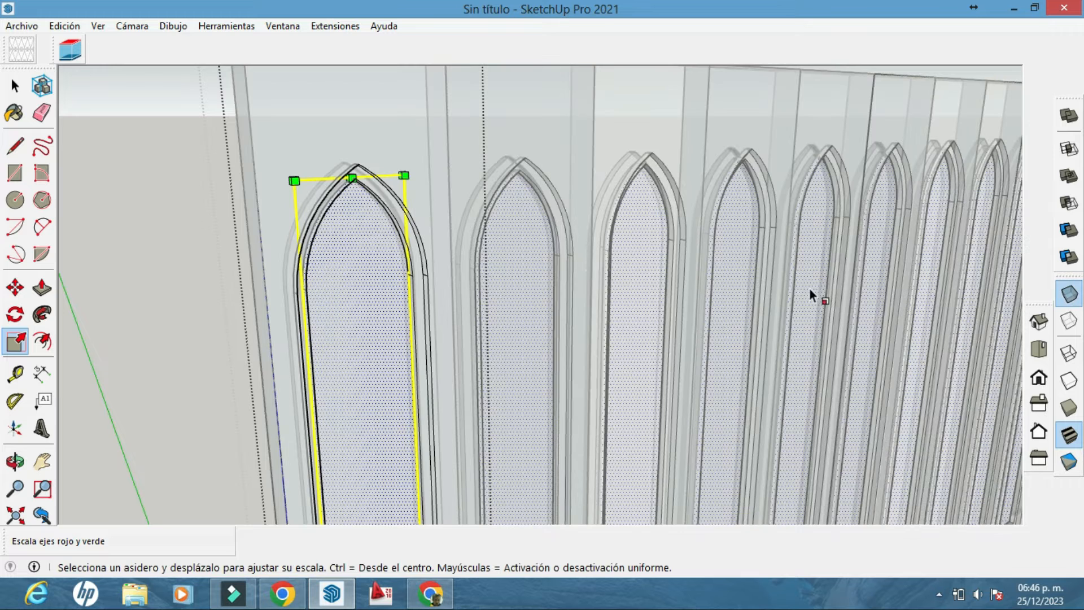
left_click_drag(404, 175, 401, 210)
key("space")
left_click(101, 137)
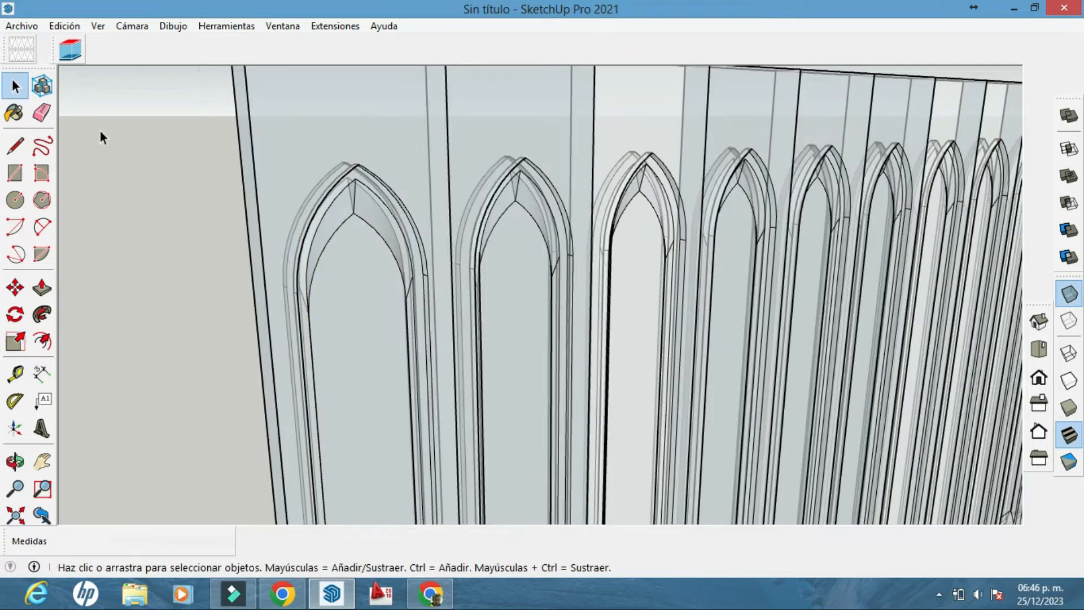
left_click(1069, 293)
middle_click_drag(519, 373, 637, 337)
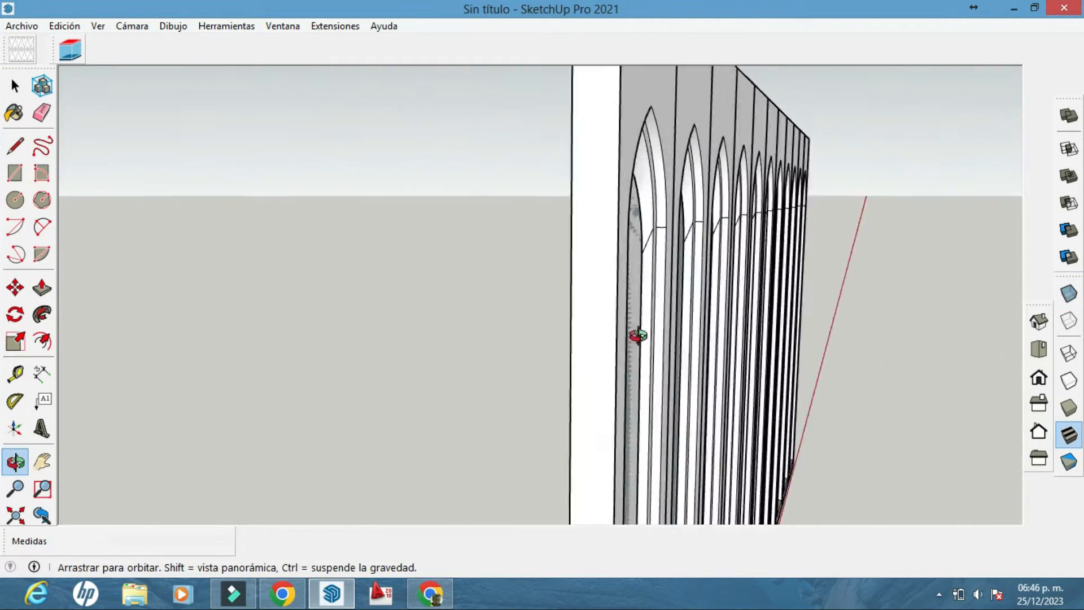
Undo the scaling and both arch recesses in the first panel's front component.
scroll(502, 343, "up", 4)
double_click(393, 308)
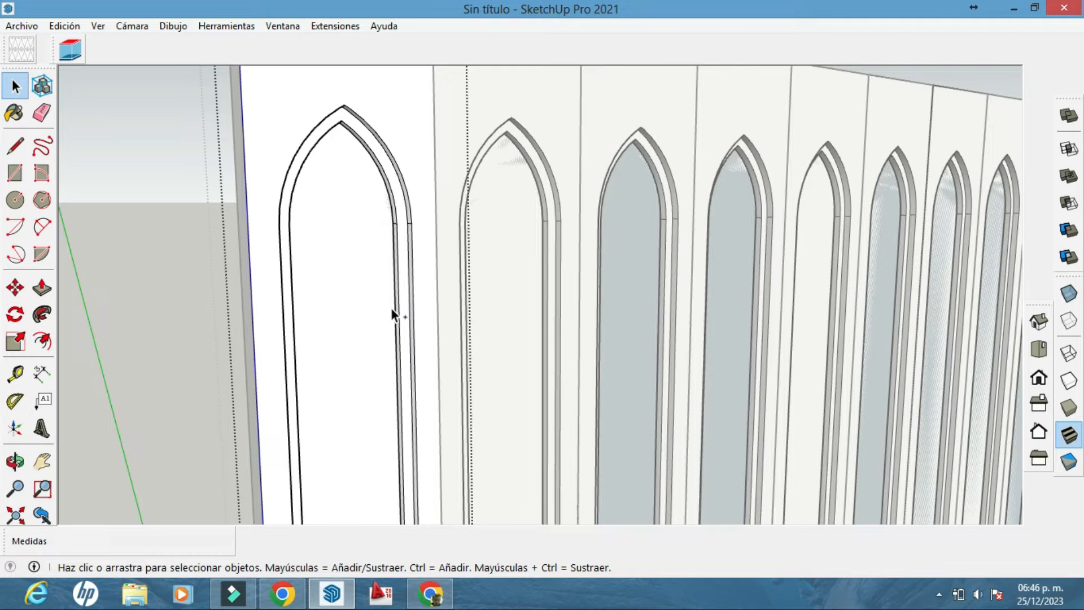
mouse_move(392, 315)
middle_mouse_down()
mouse_move(387, 305)
mouse_move(380, 337)
mouse_move(331, 336)
mouse_move(364, 343)
mouse_move(376, 313)
middle_mouse_up()
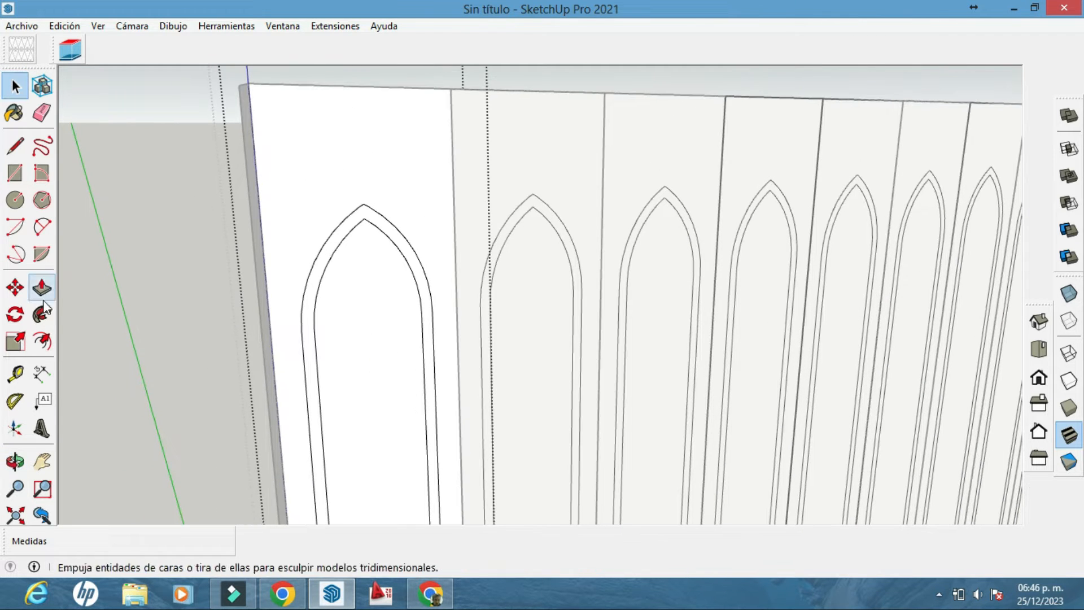
Offset the inner arch outline inward to add a third, innermost arch outline.
left_click(42, 341)
left_click(377, 367)
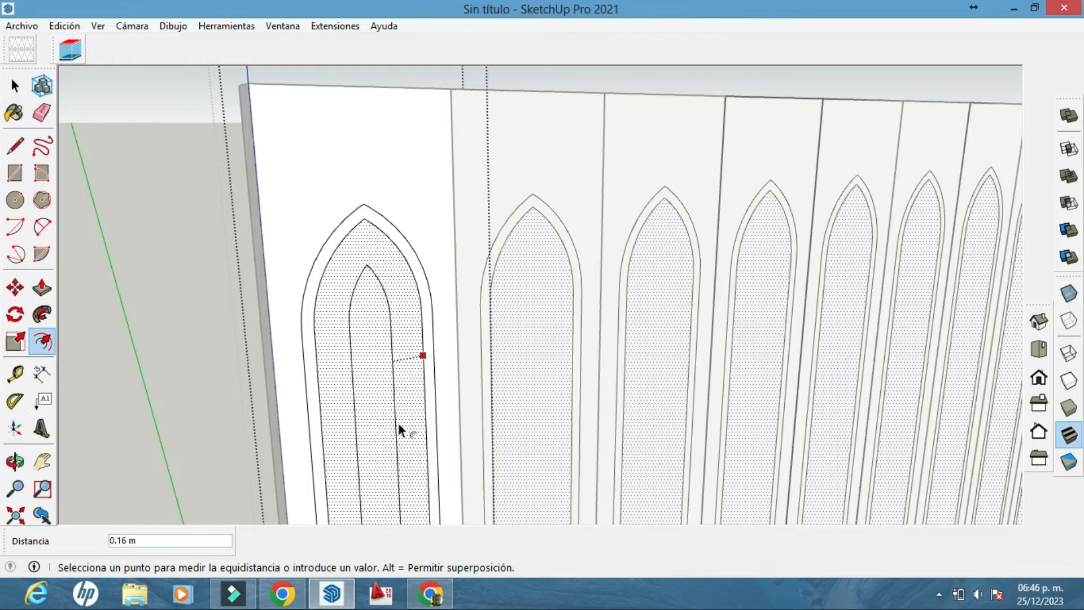
key("Escape")
middle_click_drag(412, 419, 338, 248)
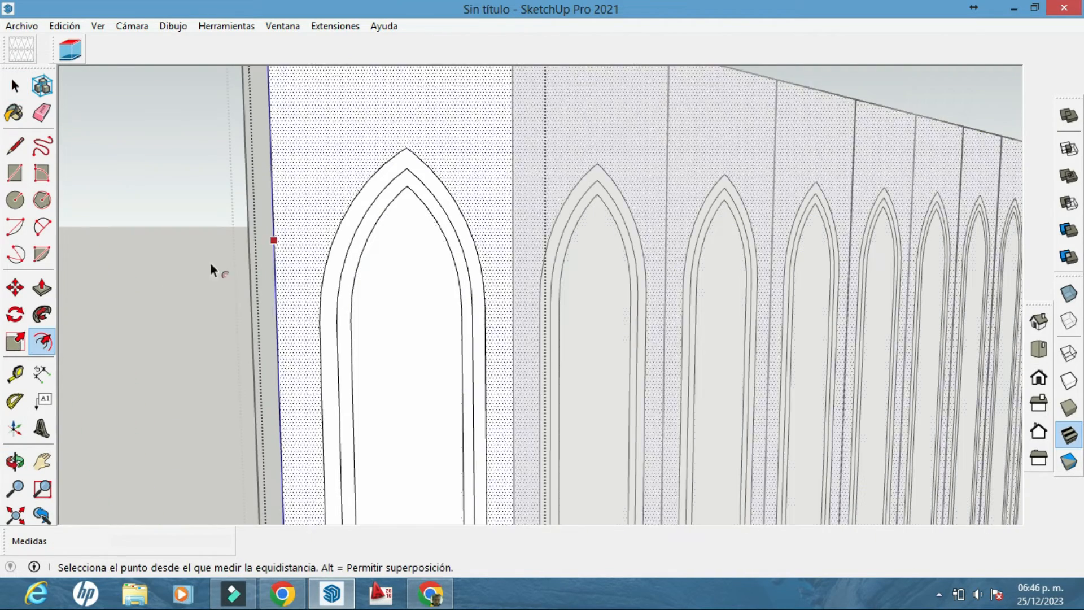
Push the innermost arch face 0.10 m into the panel and the band directly around it 0.04 m.
left_click(43, 288)
left_click(396, 323)
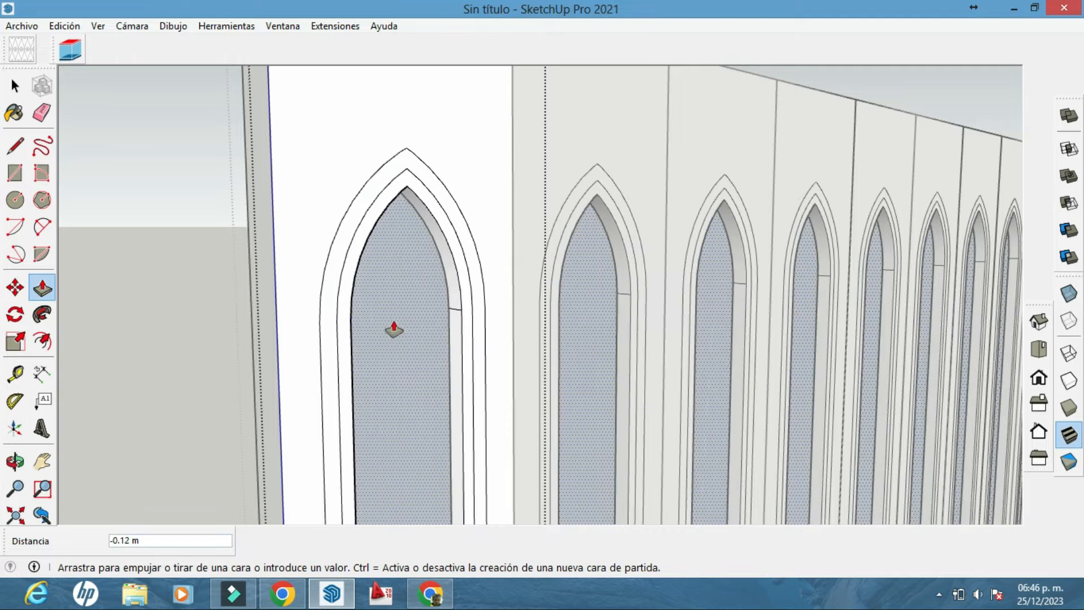
left_click(399, 327)
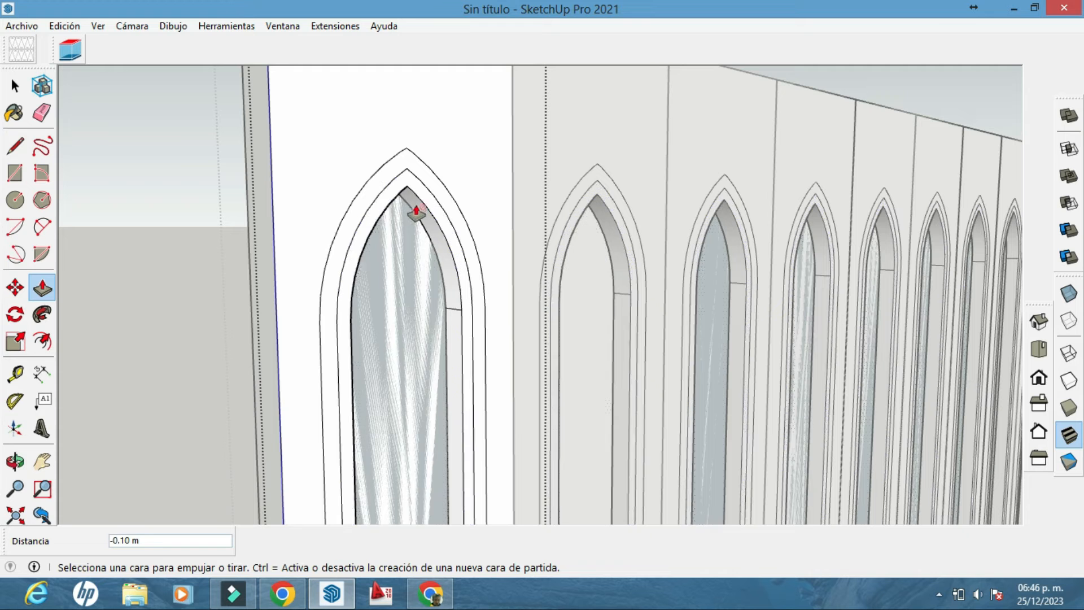
left_click(393, 206)
left_click(393, 205)
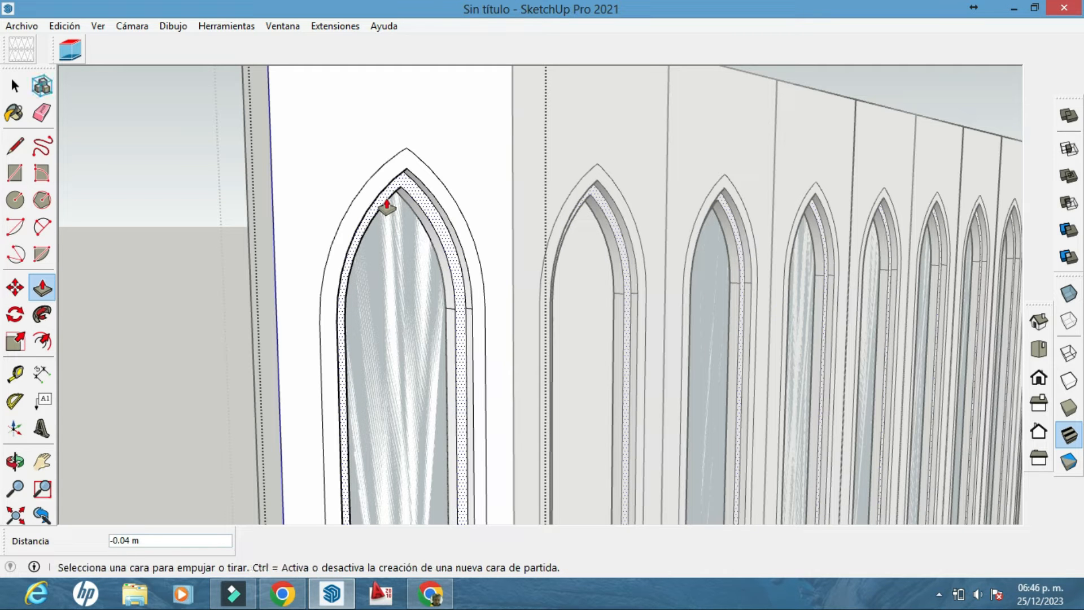
Push the outermost arch band 0.04 m into the first panel.
left_click(425, 182)
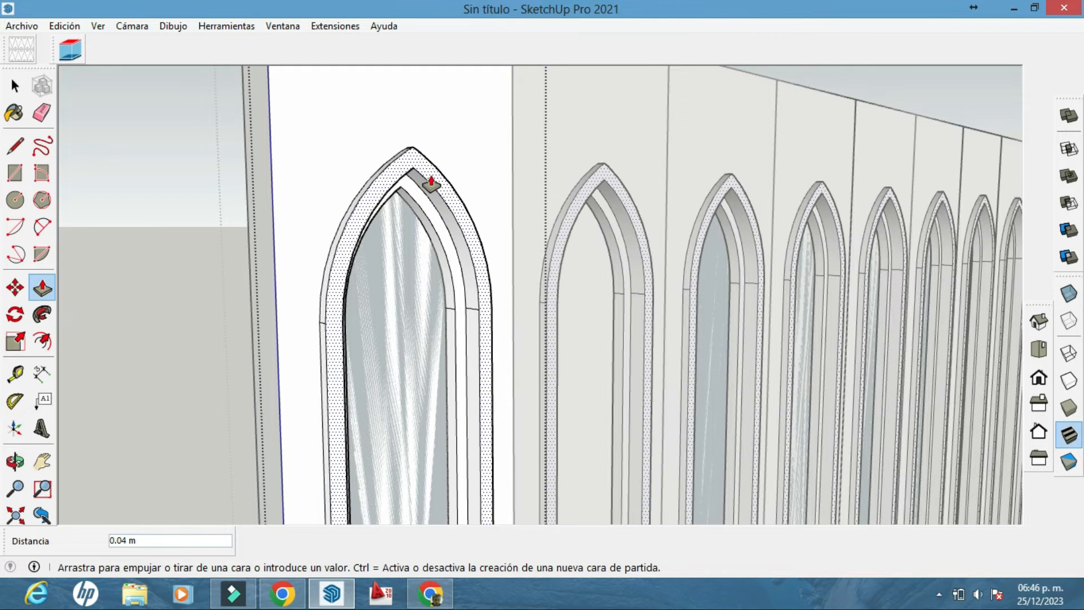
left_click(429, 182)
middle_click_drag(426, 182, 344, 238)
Scale the innermost arch face to 0.94 from its upper corner with X-ray display on, and restore the opaque display.
key("space")
left_click(347, 251)
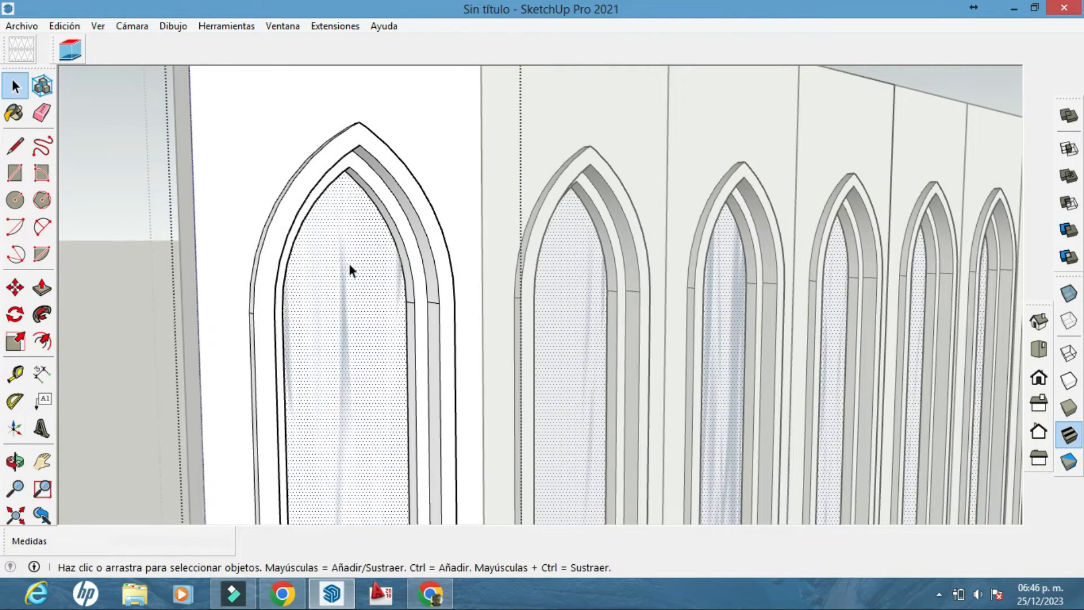
left_click(1065, 298)
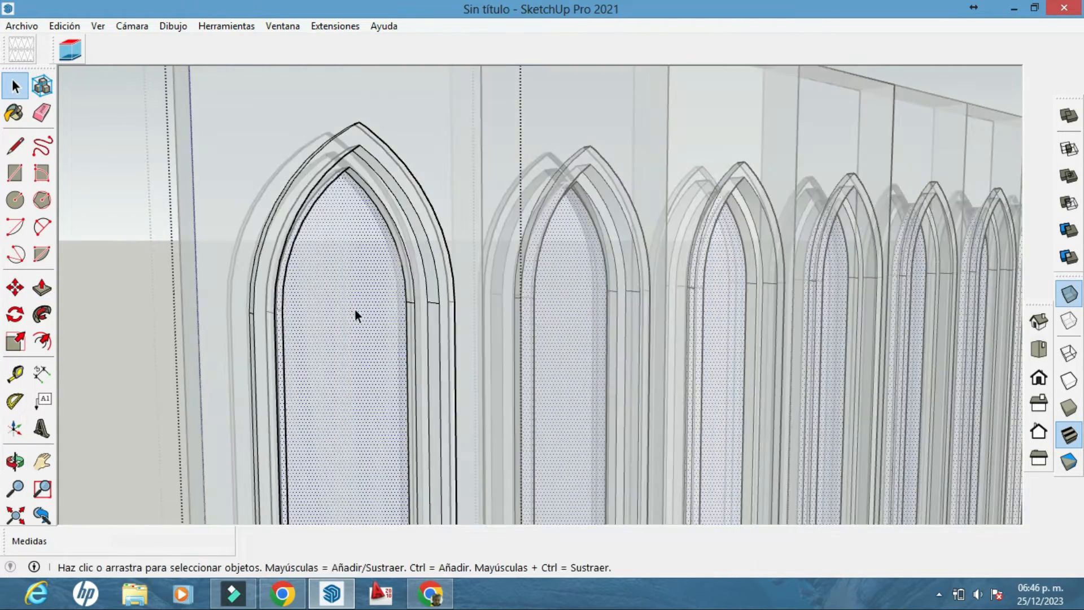
left_click(13, 342)
left_click_drag(404, 172, 390, 214)
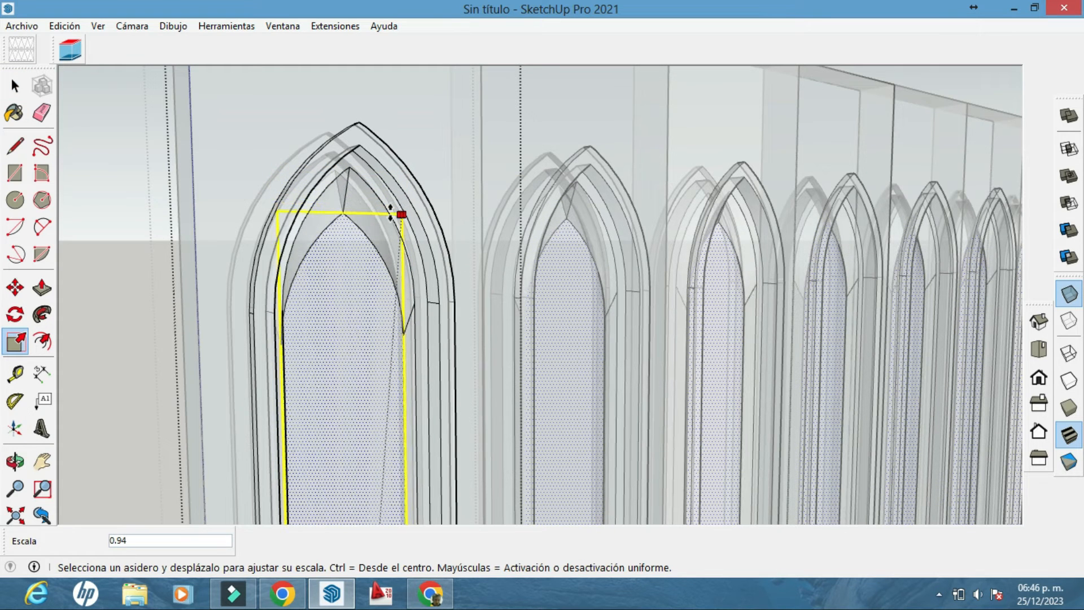
left_click(16, 88)
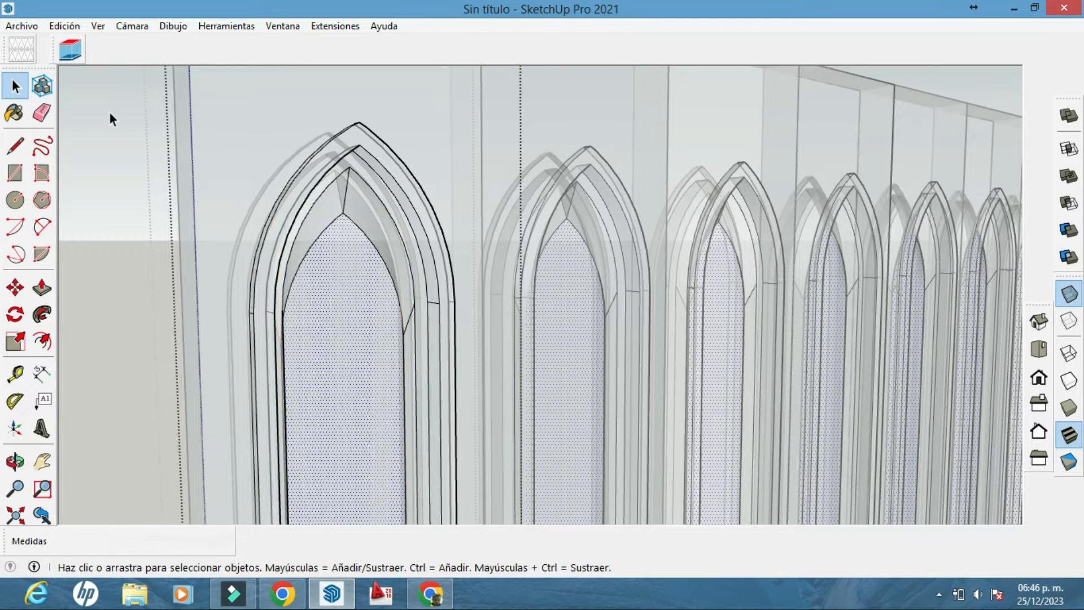
left_click(109, 111)
left_click(1068, 295)
Try to erase the sloped edge at the apex of the innermost arch recess.
middle_click_drag(617, 375, 674, 363)
scroll(366, 273, "up", 2)
middle_click_drag(366, 273, 254, 325)
scroll(265, 296, "up", 1)
left_click(42, 113)
scroll(315, 179, "up", 2)
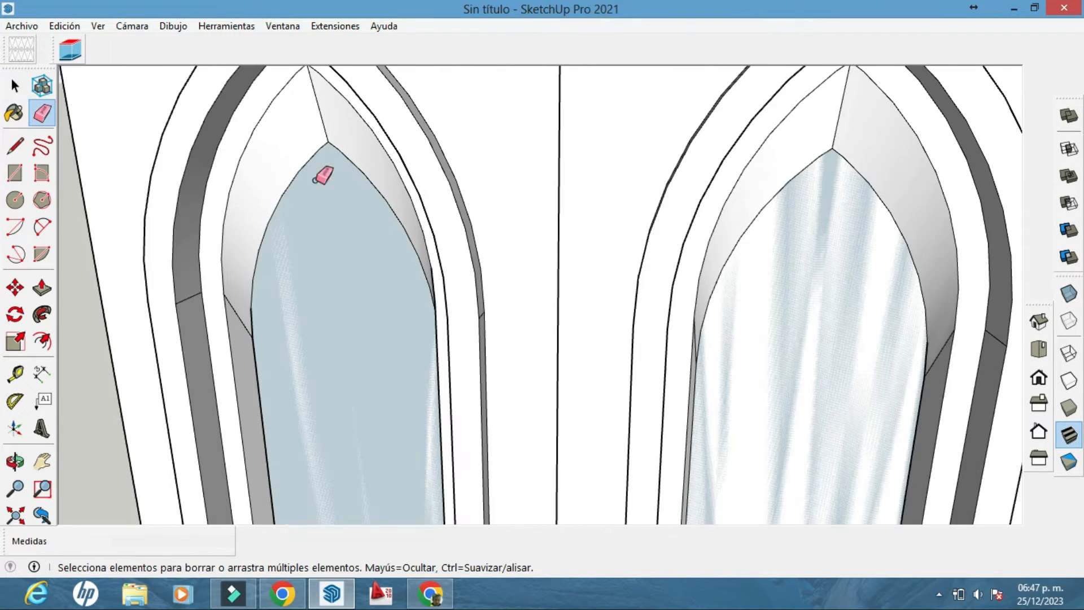
left_click(322, 127)
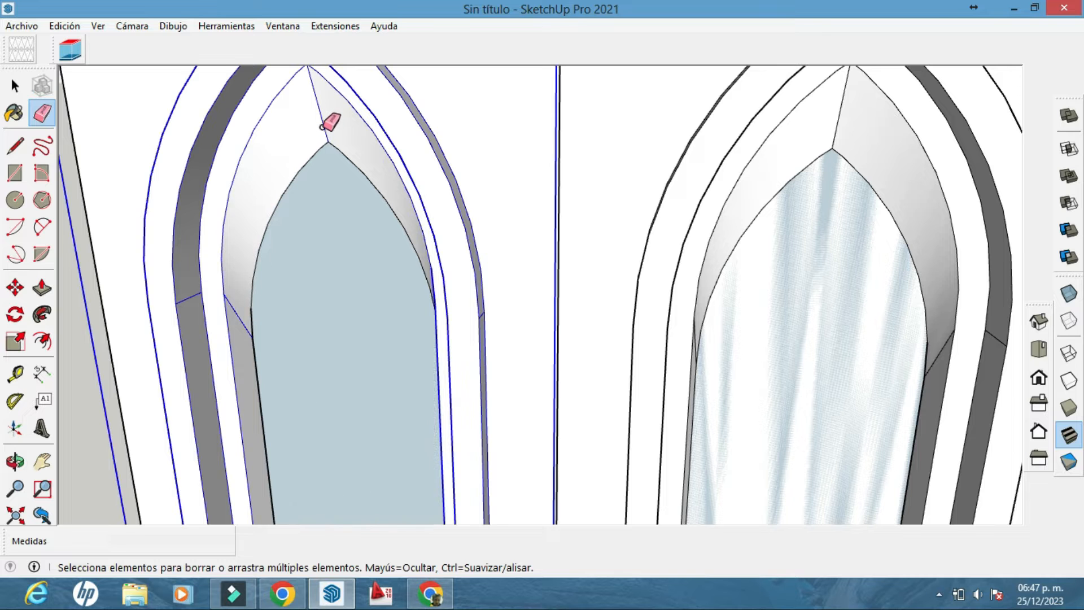
left_click_drag(324, 146, 331, 180)
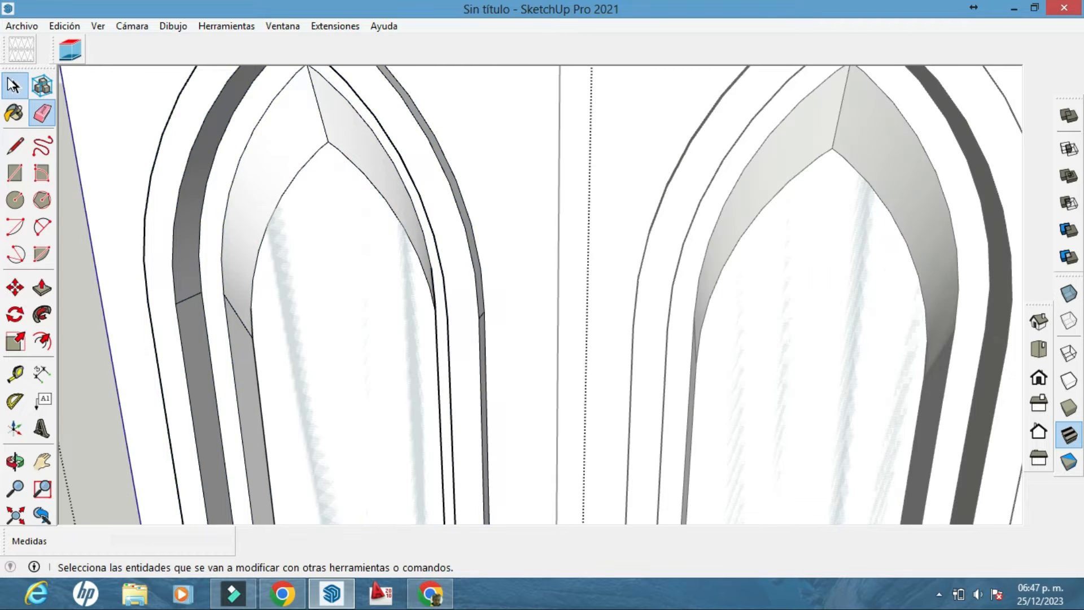
Reopen the first panel's front component and smooth away the edges at the arch apex and where the arch curves meet the straight sides.
key("space")
left_click(127, 117)
left_click(278, 150)
scroll(333, 220, "down", 5)
mouse_move(396, 246)
middle_mouse_down()
mouse_move(414, 220)
mouse_move(411, 189)
middle_mouse_up()
scroll(332, 185, "up", 3)
key("e")
left_click(229, 306)
middle_click_drag(232, 307, 471, 321)
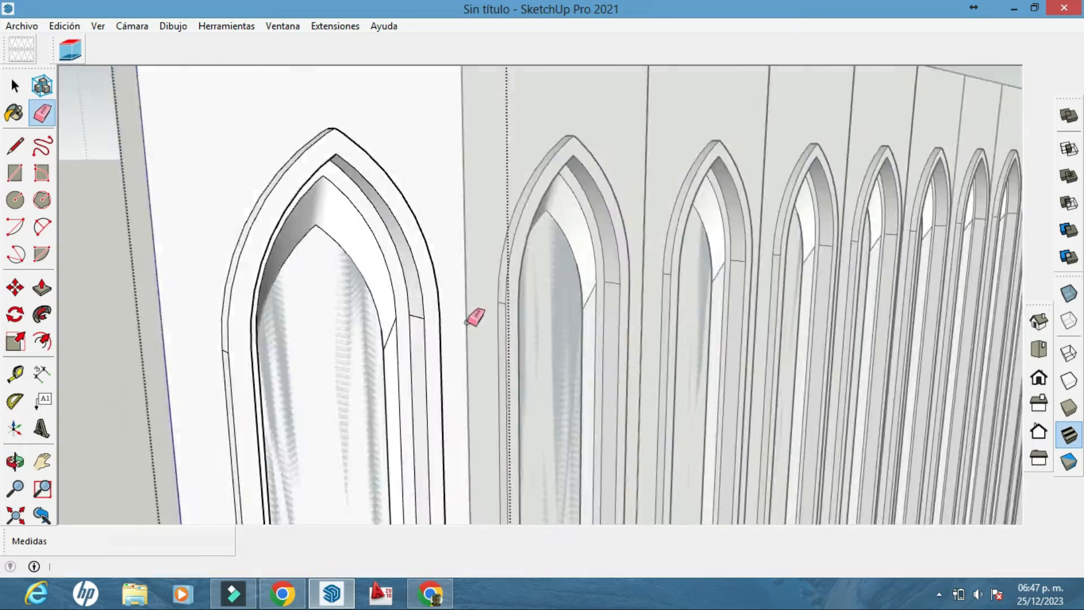
scroll(463, 316, "up", 4)
left_click(439, 311)
scroll(441, 313, "down", 4)
mouse_move(344, 324)
middle_mouse_down()
mouse_move(407, 347)
mouse_move(297, 318)
mouse_move(587, 293)
mouse_move(764, 249)
mouse_move(438, 324)
mouse_move(581, 342)
mouse_move(645, 331)
middle_mouse_up()
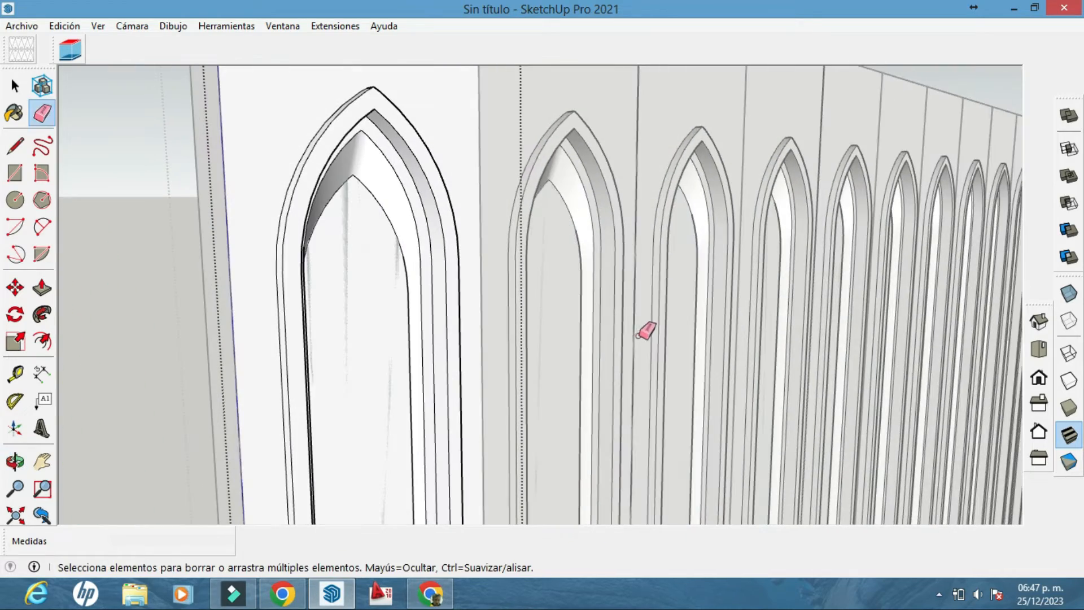
Paint the innermost arch face with Vidrio gris translúcido from the Vidrio y espejos materials and leave the component.
left_click(15, 112)
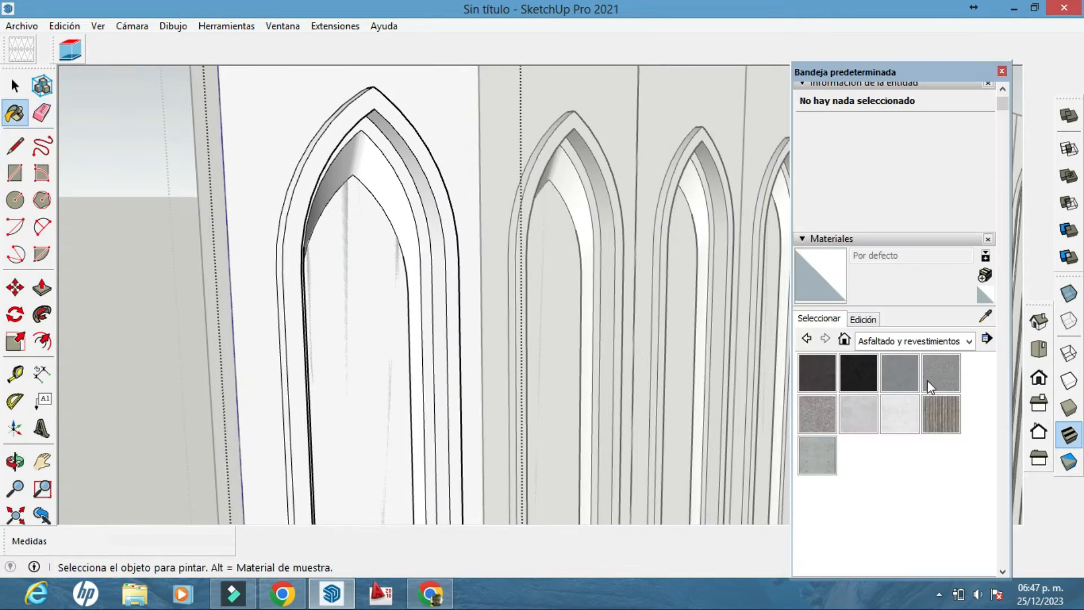
left_click(971, 342)
left_click(923, 543)
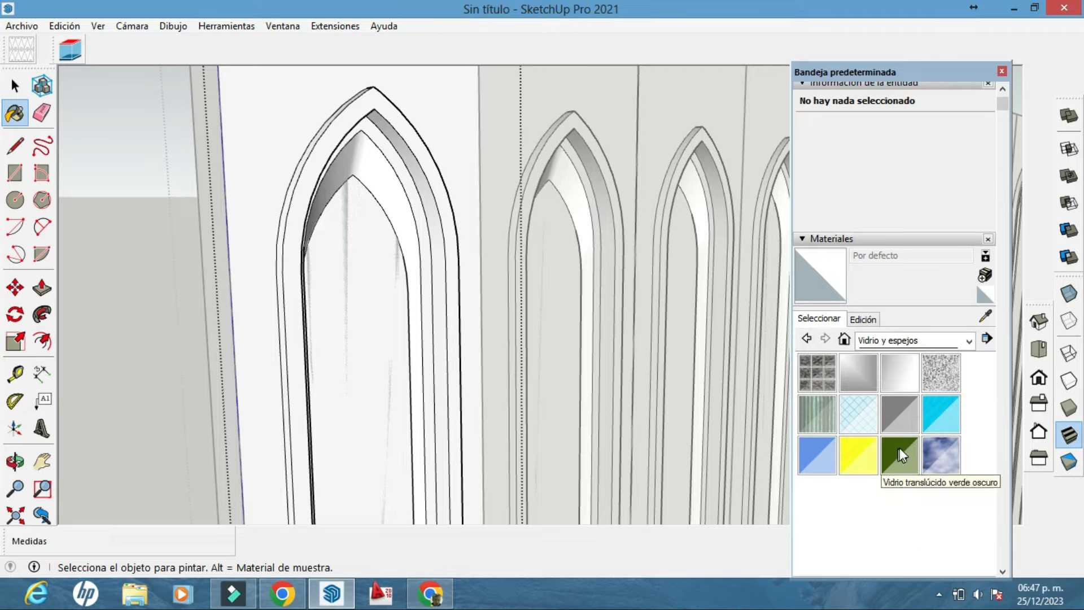
left_click(900, 415)
left_click(380, 350)
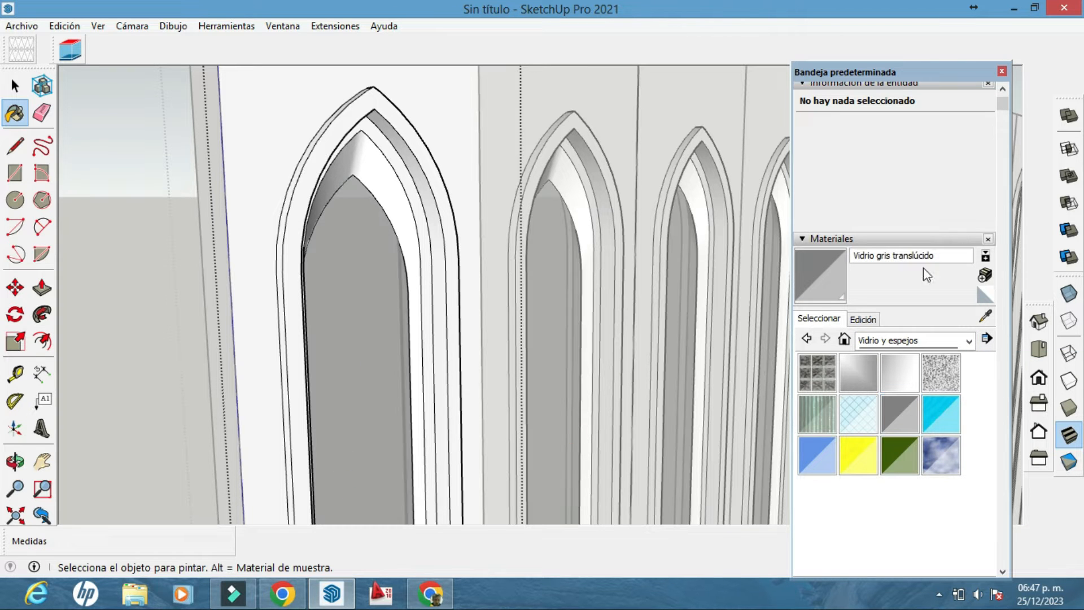
left_click(1002, 71)
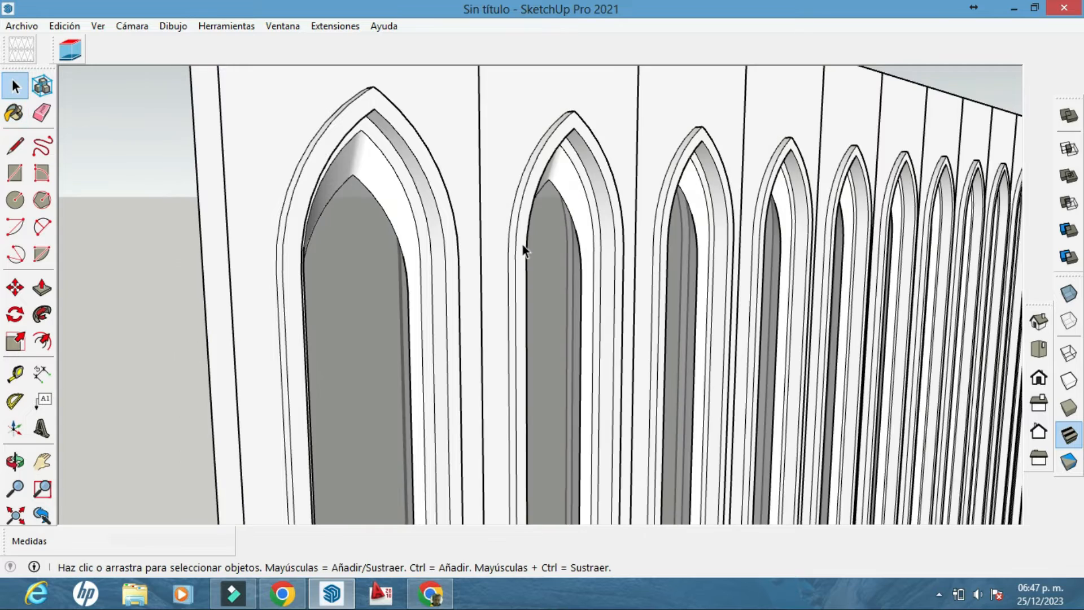
Draw a rectangle flat on the ground beyond the far end of the panel wall.
middle_click_drag(528, 244, 1077, 391)
middle_click_drag(815, 211, 385, 281)
scroll(300, 246, "up", 5)
scroll(574, 256, "down", 3)
scroll(385, 282, "down", 3)
middle_click_drag(589, 350, 522, 392)
middle_click_drag(670, 370, 422, 375, "shift")
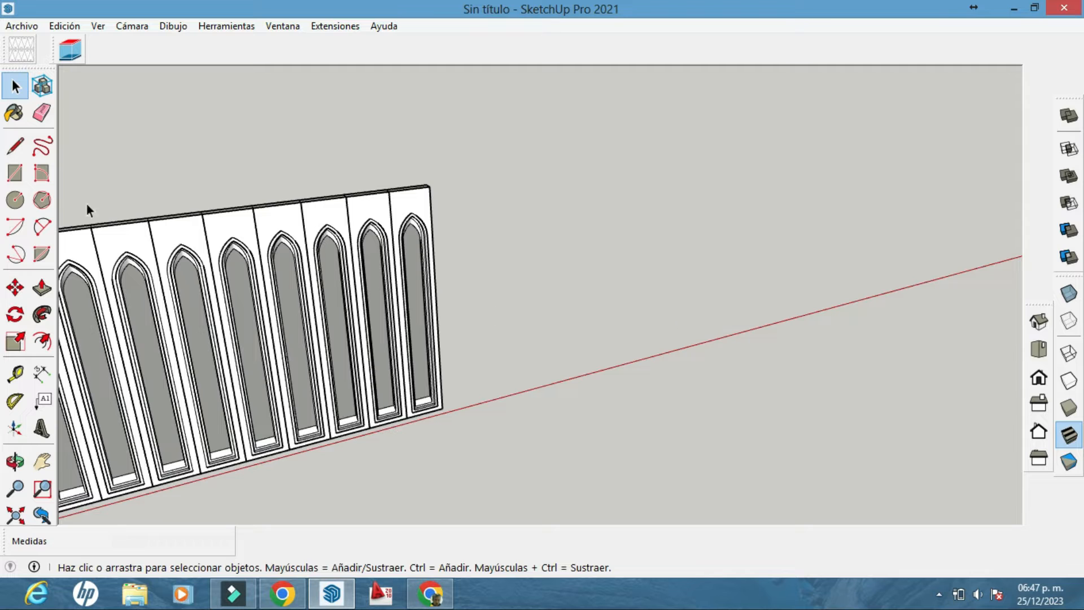
left_click(734, 290)
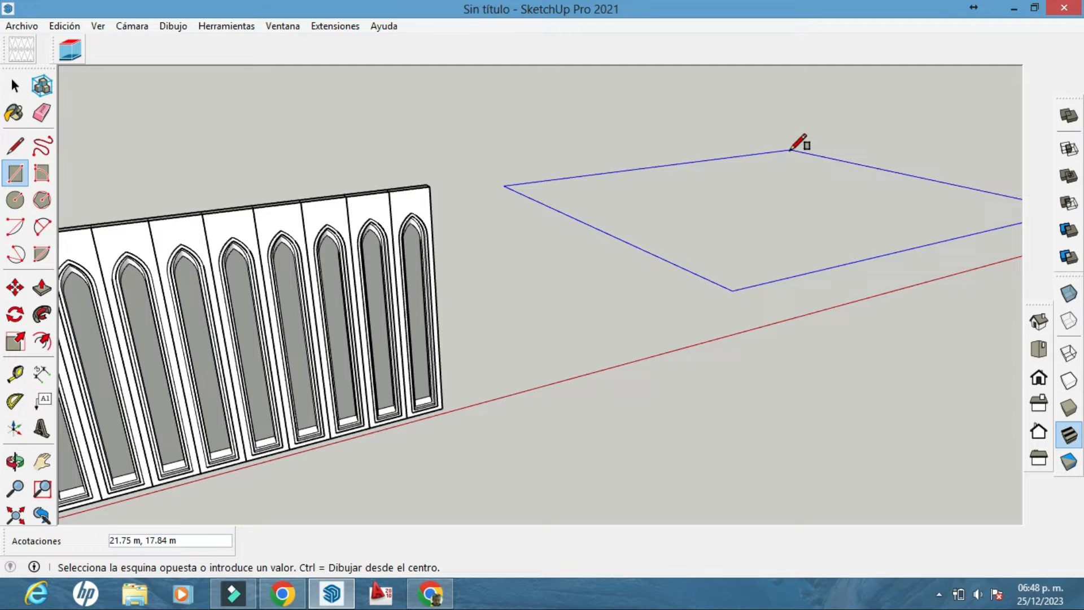
key("Return")
middle_click_drag(758, 247, 732, 408)
middle_click_drag(728, 298, 653, 500, "shift")
scroll(705, 324, "up", 2)
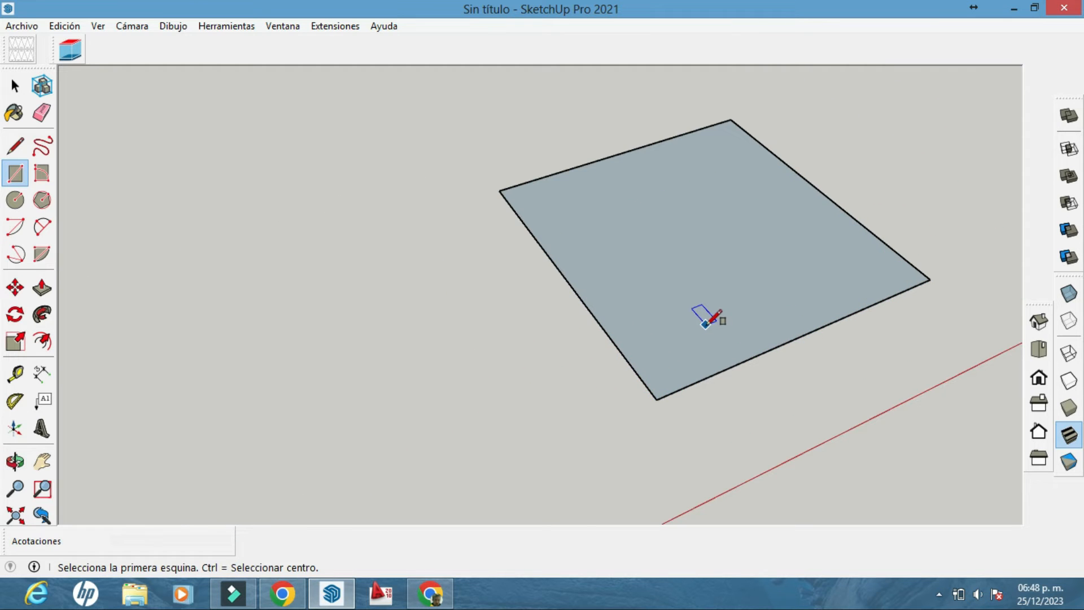
Draw a line across the rectangle's middle and a two-point arc from its near edge with a 4.50 m bulge touching that line.
left_click(44, 228)
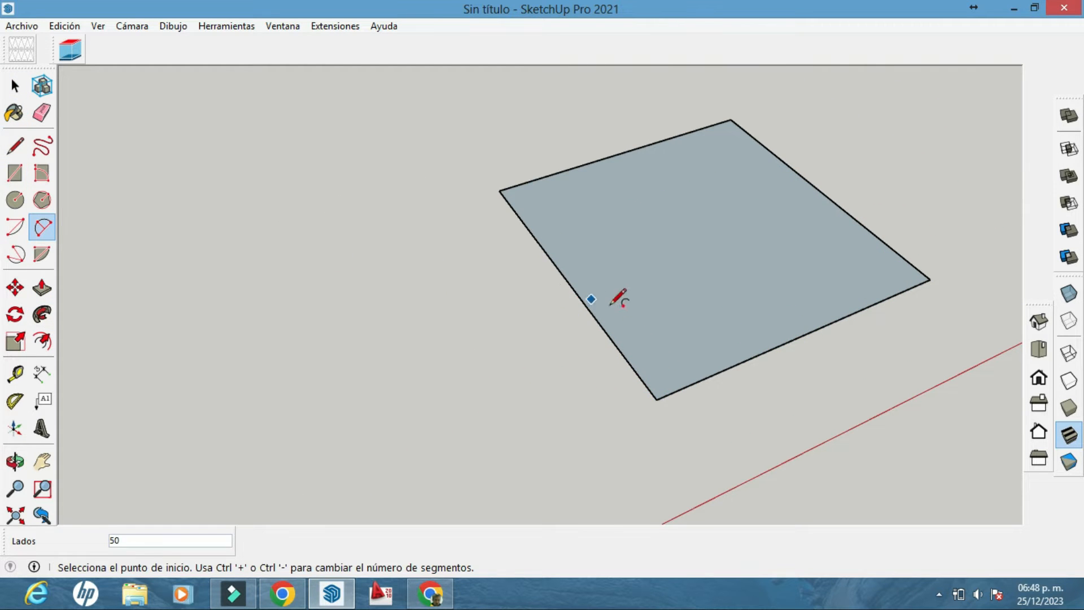
left_click(18, 151)
left_click(566, 281)
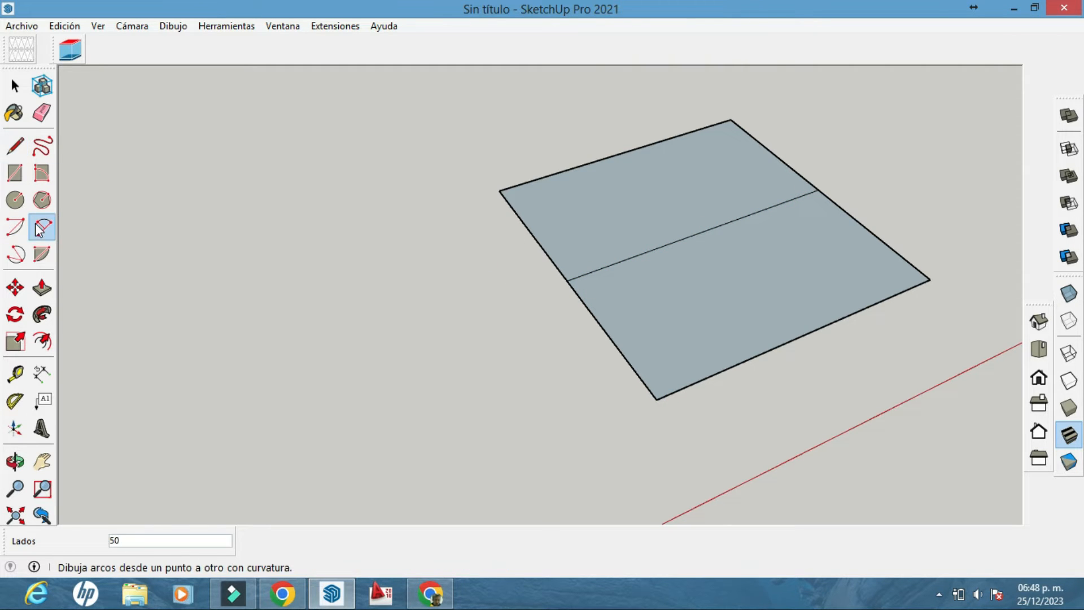
left_click(930, 279)
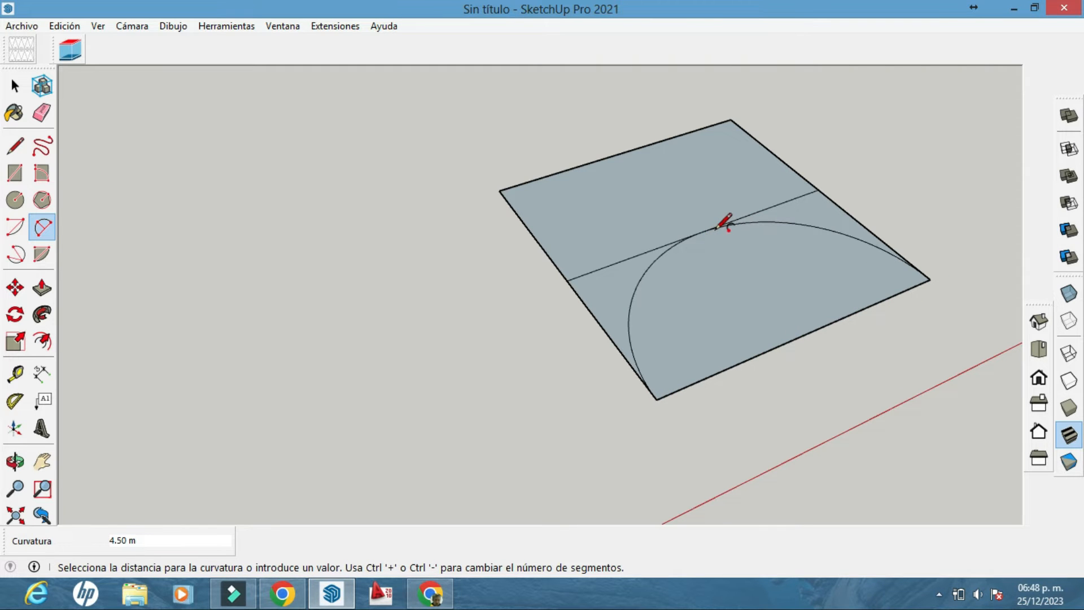
left_click(717, 228)
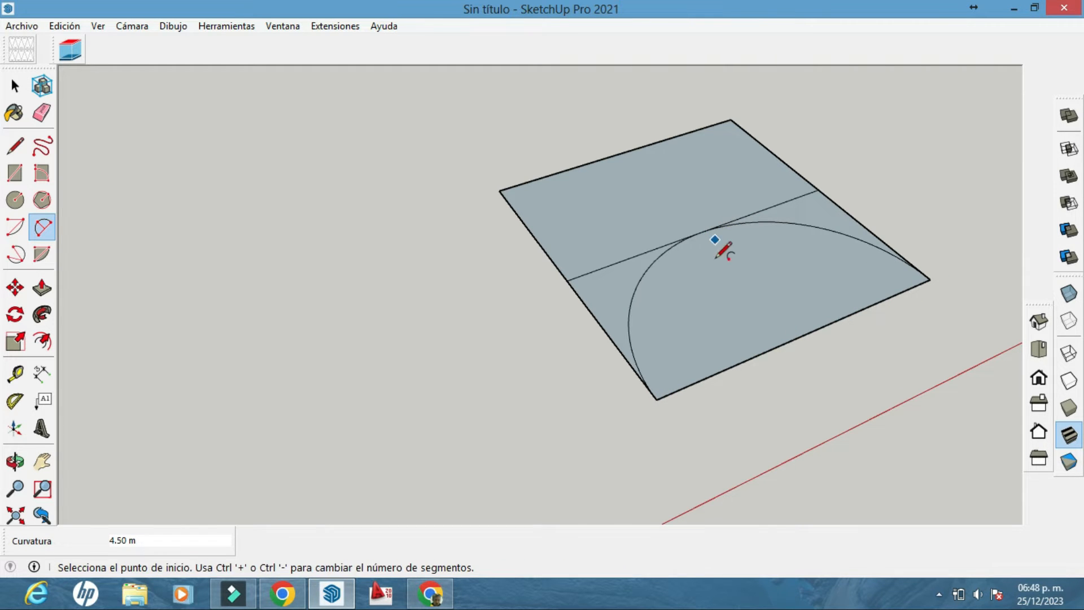
Erase the rectangle's edges and the middle line, keeping only the arc.
left_click(44, 113)
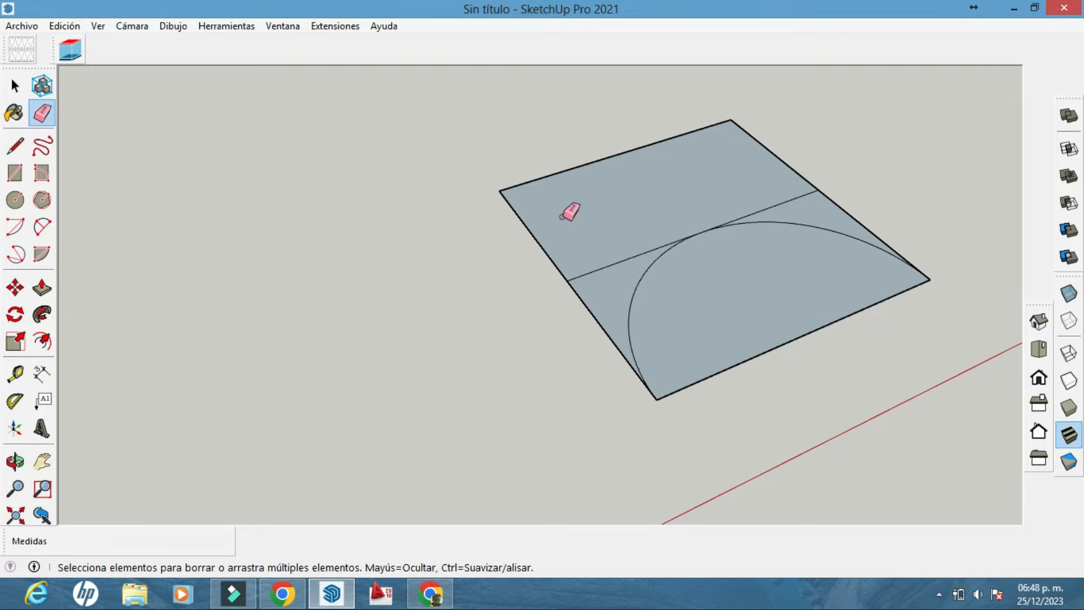
left_click_drag(577, 213, 615, 275)
left_click_drag(858, 221, 861, 225)
left_click_drag(857, 321, 853, 289)
left_click_drag(564, 294, 574, 284)
scroll(571, 295, "down", 2)
mouse_move(569, 302)
middle_mouse_down()
mouse_move(551, 335)
mouse_move(637, 218)
mouse_move(675, 130)
middle_mouse_up()
scroll(648, 262, "down", 2)
mouse_move(498, 374)
middle_mouse_down("shift")
mouse_move(556, 347)
mouse_move(543, 346)
middle_mouse_up("shift")
key("e")
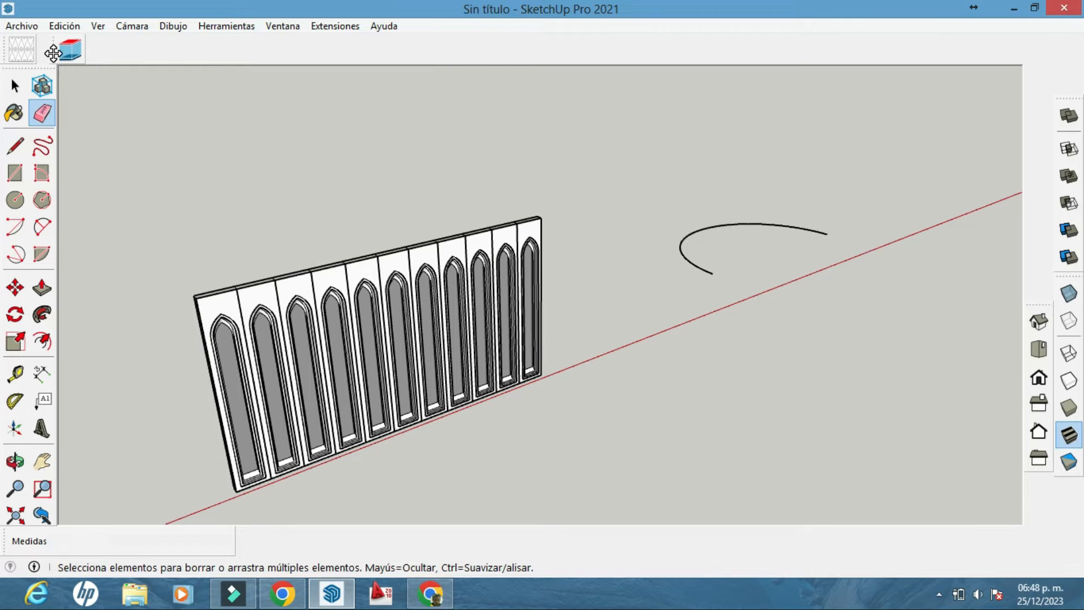
Undock and close the two unneeded extension toolbars.
left_click_drag(53, 53, 96, 159)
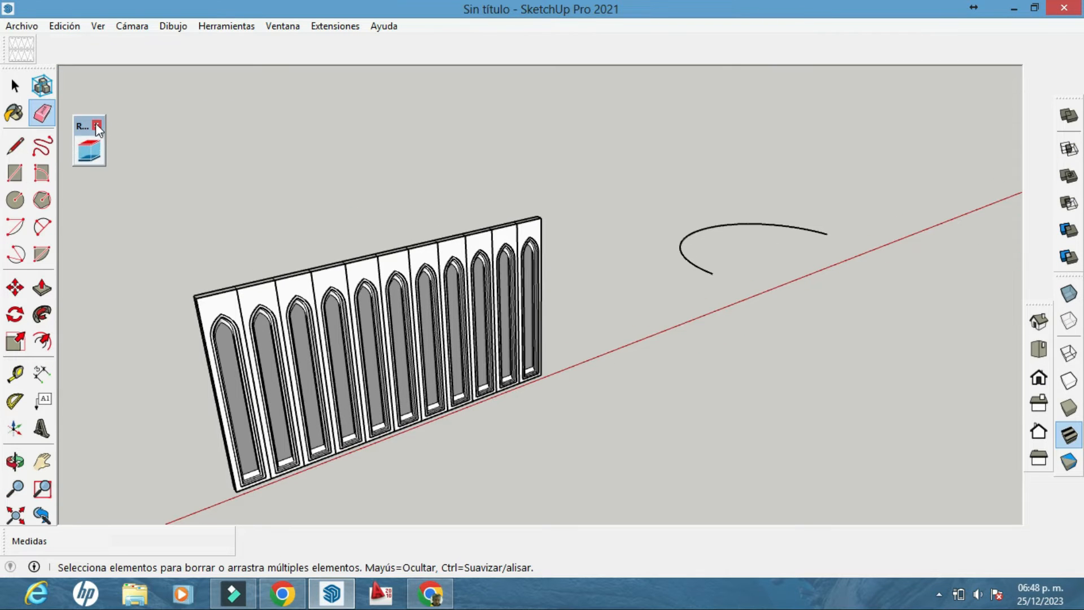
left_click(97, 125)
left_click_drag(8, 50, 120, 129)
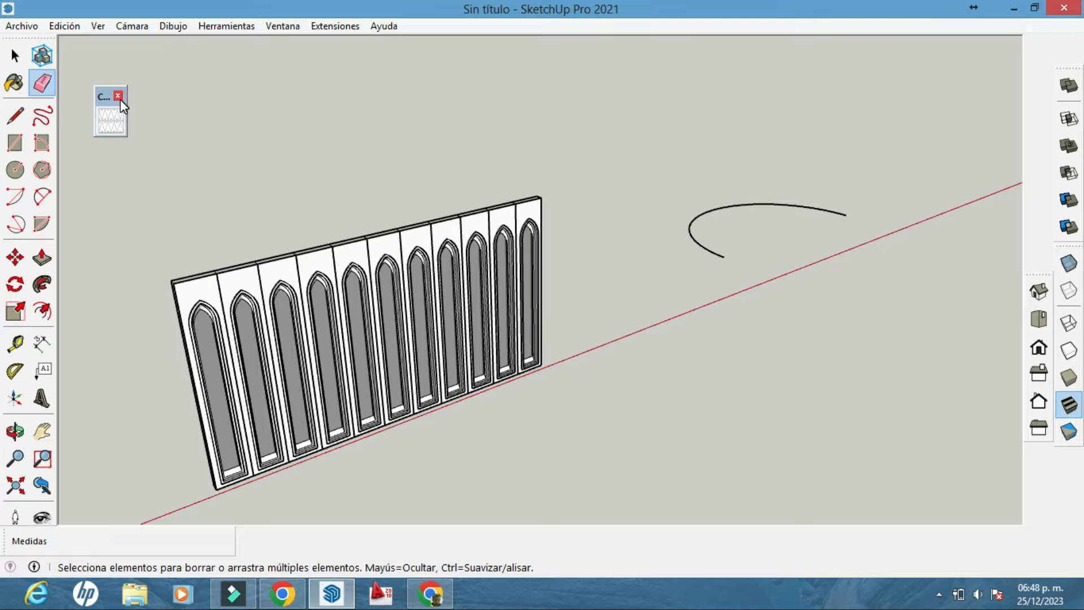
Enable the Shape Bender toolbar and dock it above the drawing area.
right_click(48, 153)
scroll(195, 370, "down", 6)
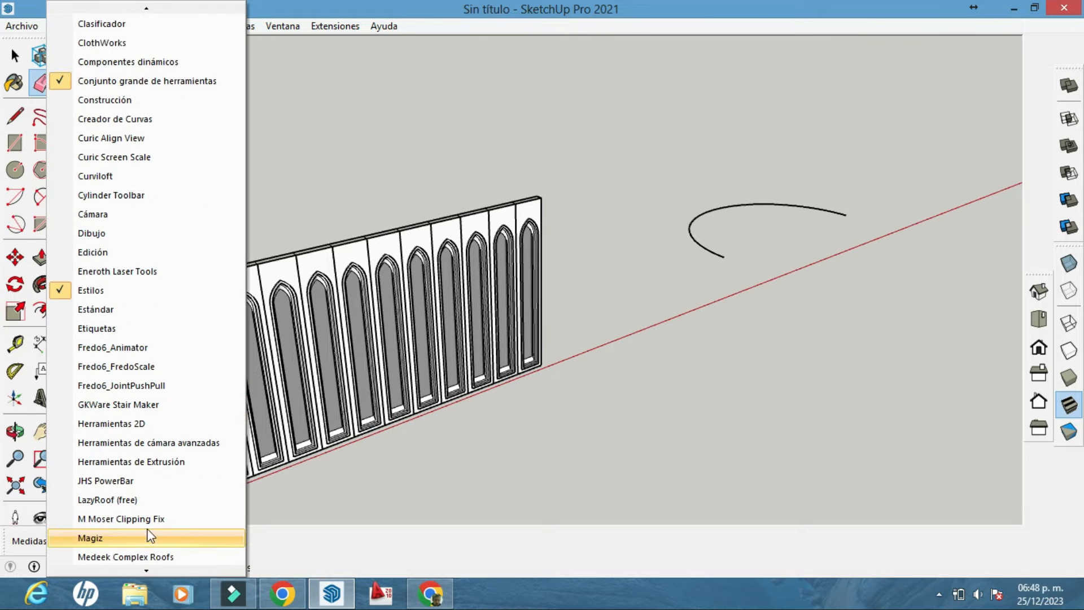
scroll(140, 541, "down", 4)
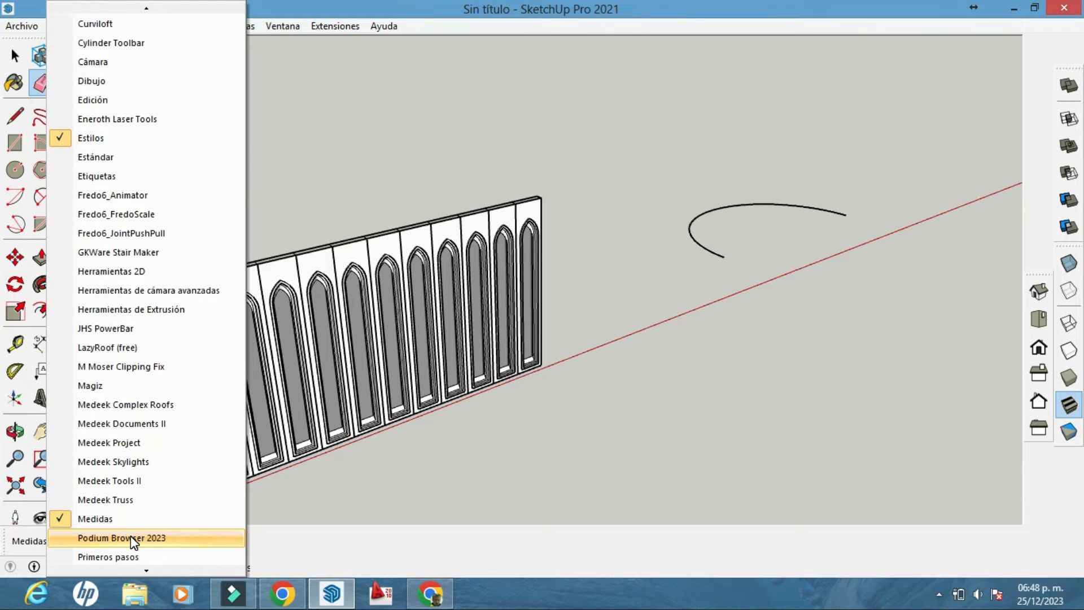
scroll(134, 542, "down", 1)
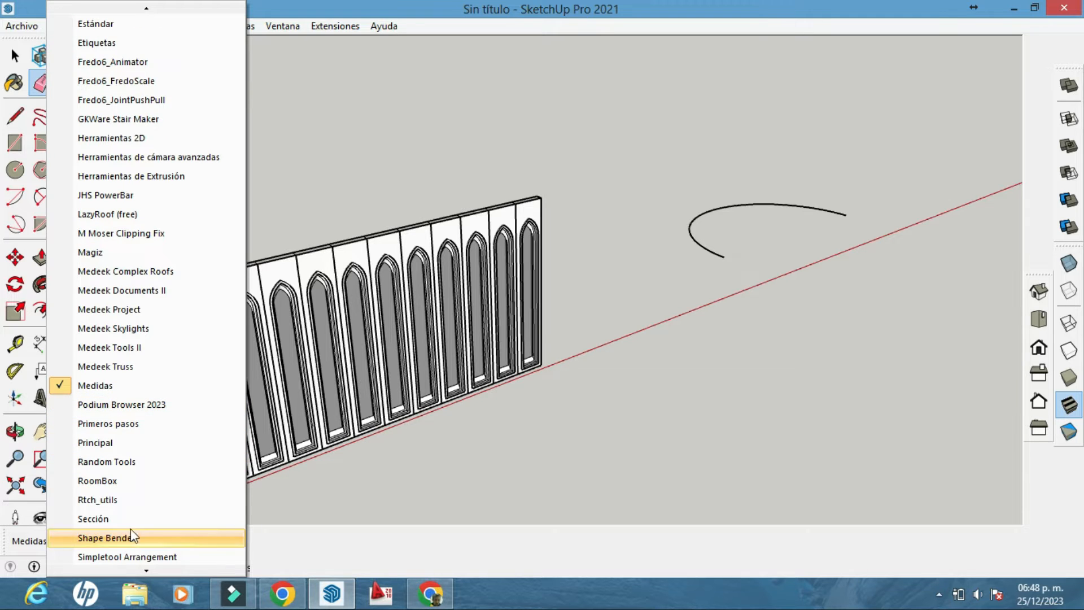
left_click(136, 537)
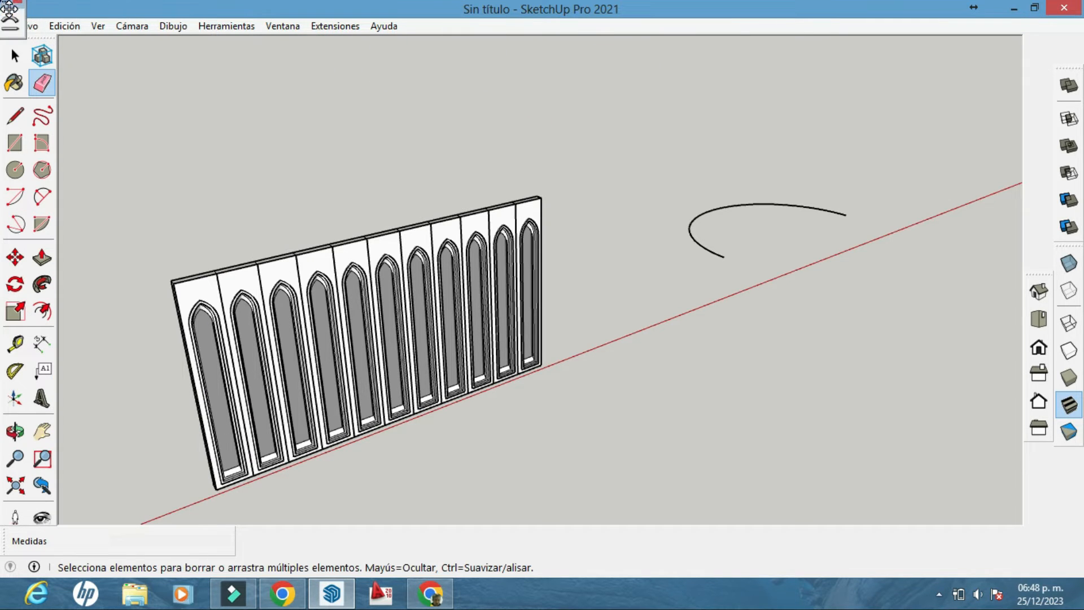
left_click_drag(152, 27, 154, 29)
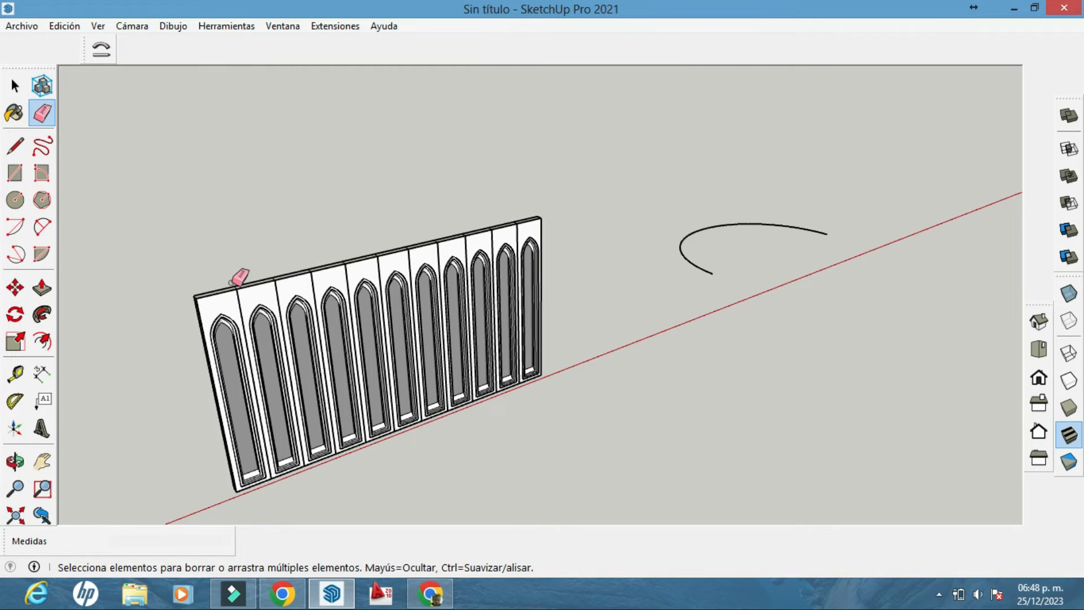
Select all the panels of the wall and combine them into one group.
middle_click_drag(238, 273, 342, 319)
scroll(416, 237, "up", 5)
mouse_move(405, 304)
middle_mouse_down()
mouse_move(515, 310)
mouse_move(423, 310)
mouse_move(795, 282)
mouse_move(721, 198)
mouse_move(726, 315)
mouse_move(718, 269)
mouse_move(700, 257)
mouse_move(392, 299)
mouse_move(438, 358)
mouse_move(355, 405)
mouse_move(357, 339)
mouse_move(311, 139)
middle_mouse_up()
scroll(721, 198, "up", 2)
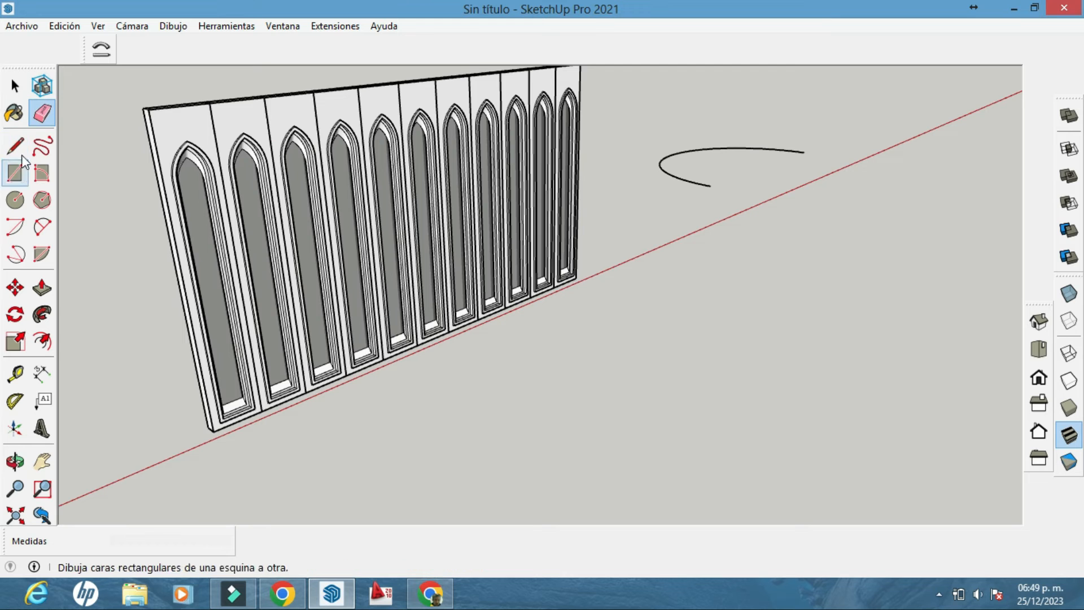
left_click(16, 86)
scroll(421, 320, "down", 2)
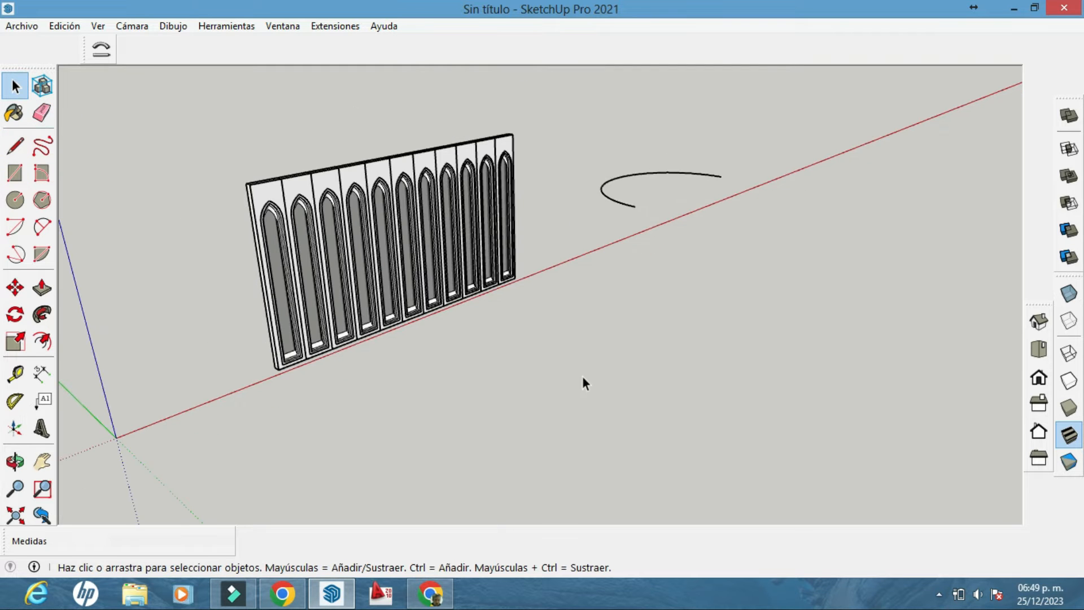
left_click_drag(592, 375, 323, 220)
left_click_drag(221, 148, 209, 123)
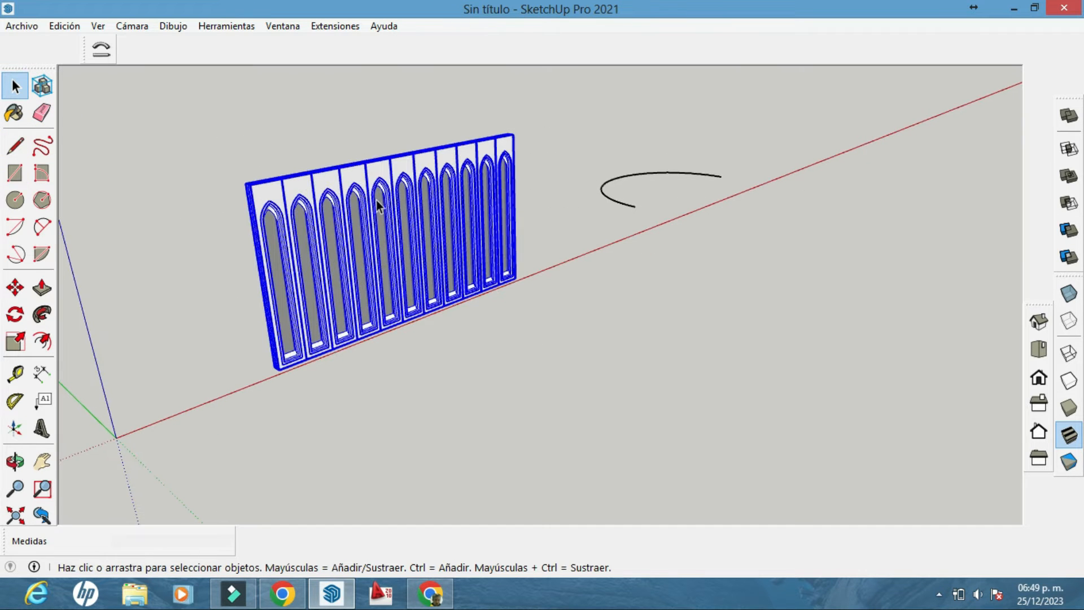
right_click(401, 270)
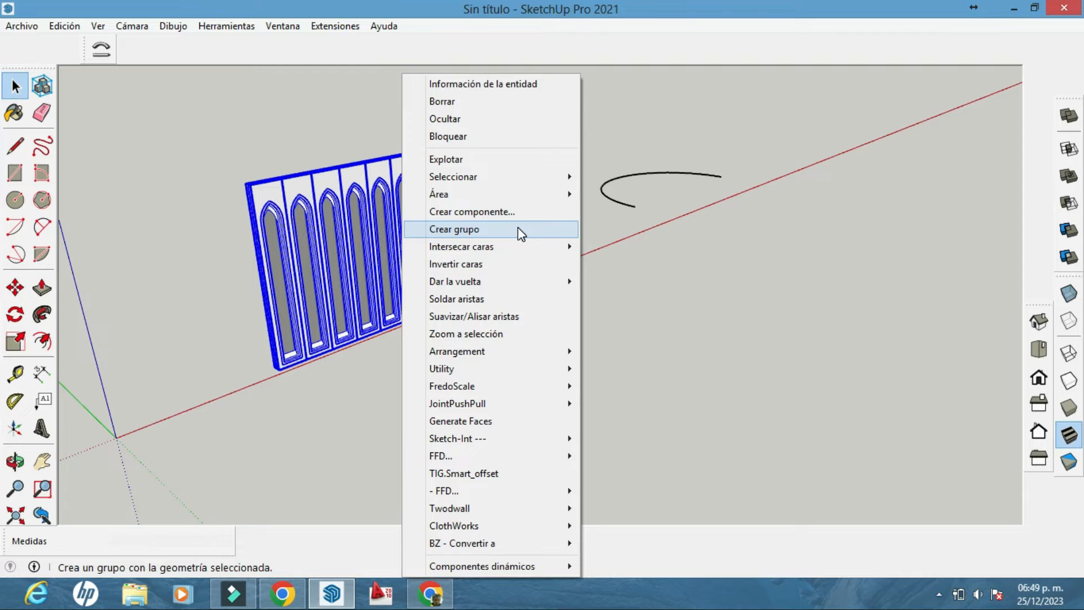
left_click(516, 229)
middle_click_drag(422, 390, 367, 372)
scroll(310, 304, "up", 3)
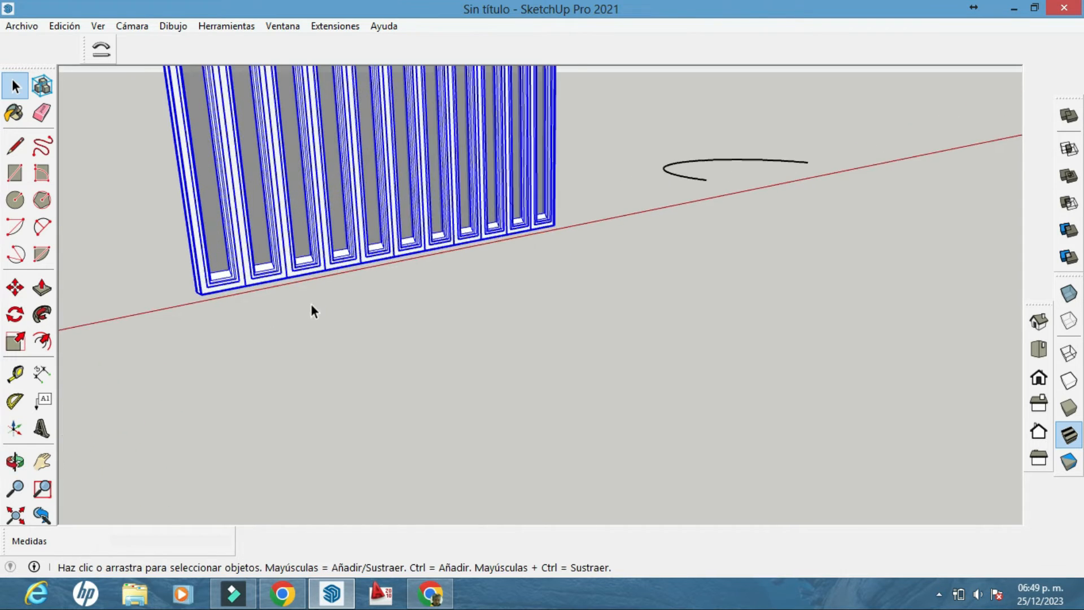
Draw a straight line along the wall's bottom front edge, from the first panel's outer corner to the last panel's outer corner.
middle_click_drag(113, 84, 109, 184, "shift")
left_click(14, 146)
scroll(145, 303, "up", 2)
scroll(254, 480, "up", 4)
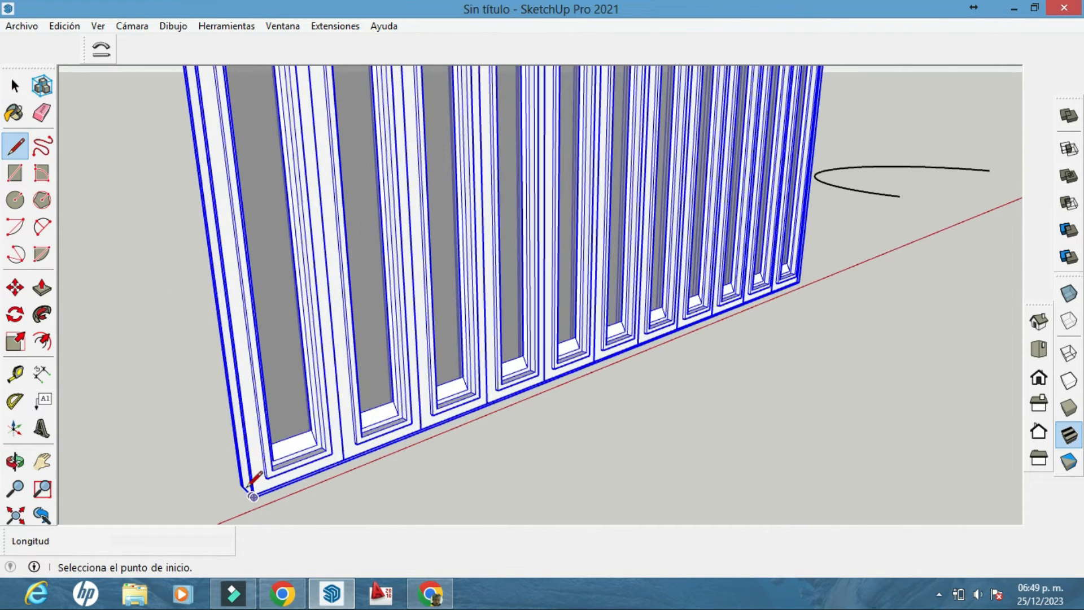
scroll(254, 491, "up", 3)
left_click(245, 454)
middle_click_drag(374, 411, 657, 359)
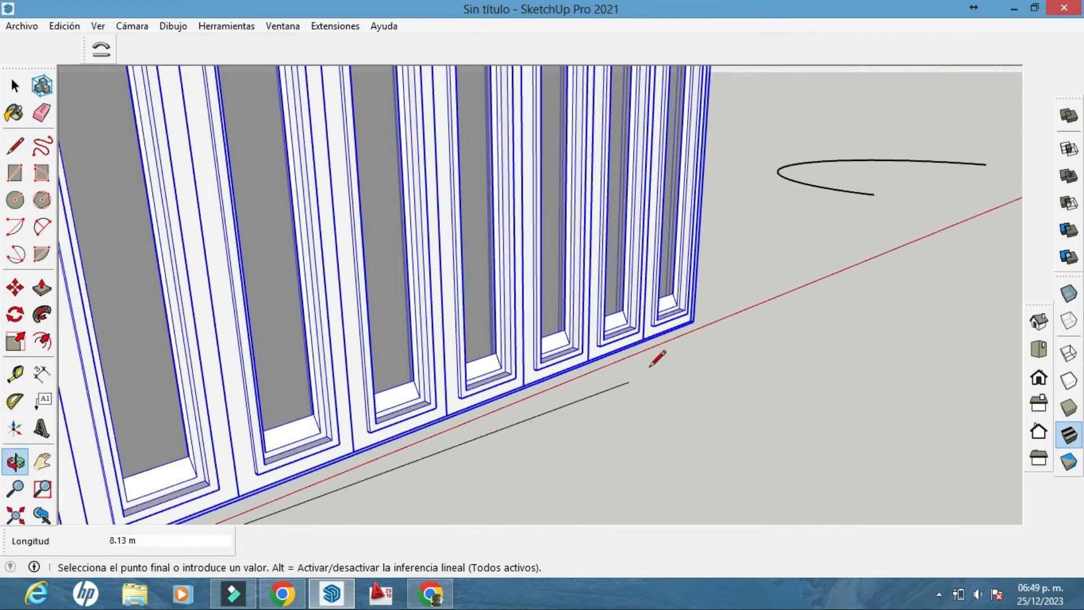
scroll(726, 282, "up", 5)
scroll(718, 273, "down", 3)
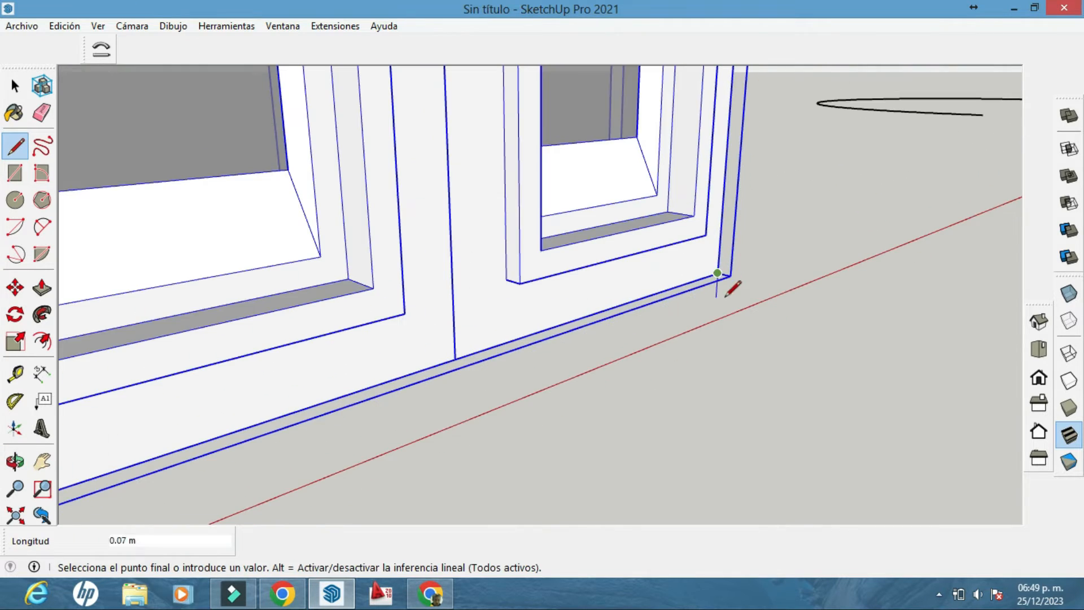
left_click(25, 85)
scroll(595, 273, "down", 10)
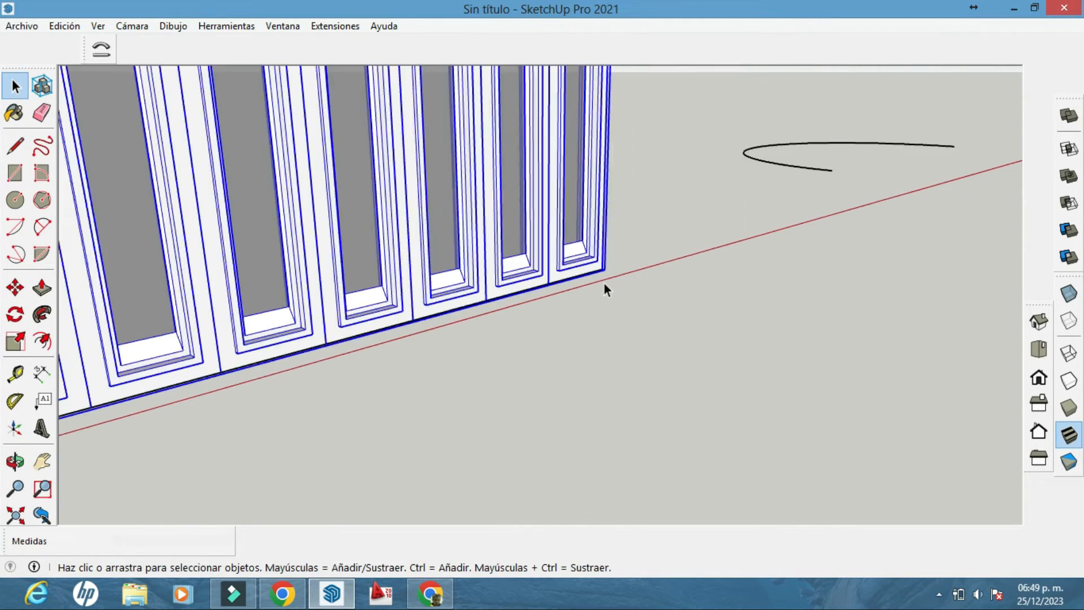
scroll(427, 372, "up", 2)
scroll(460, 368, "down", 2)
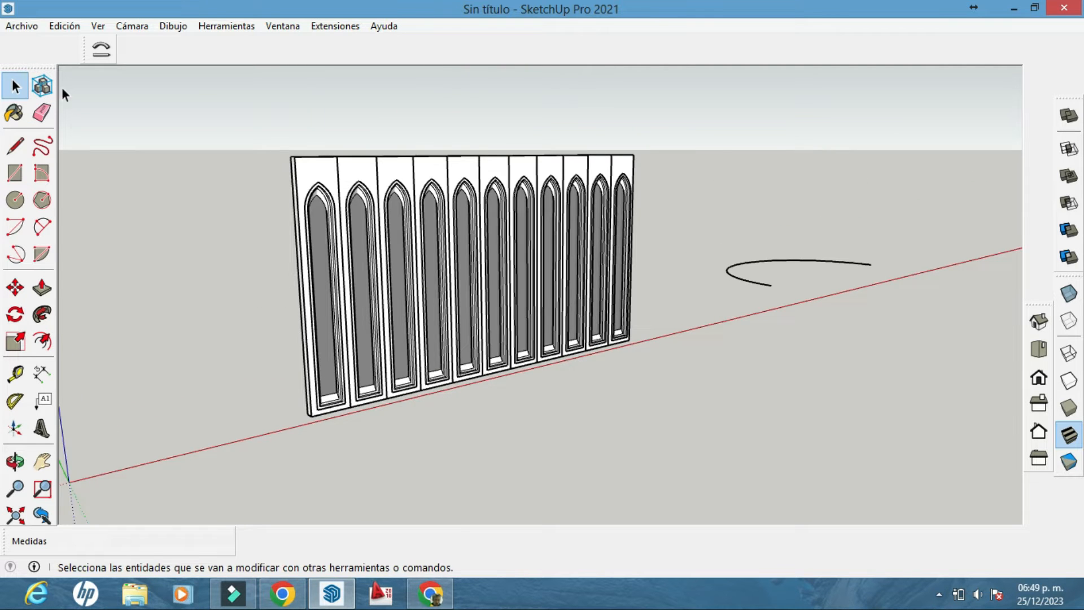
Bend the grouped panel wall along the arc with Shape Bender, using the line on its bottom edge as the base line.
scroll(570, 271, "down", 2)
scroll(635, 198, "up", 4)
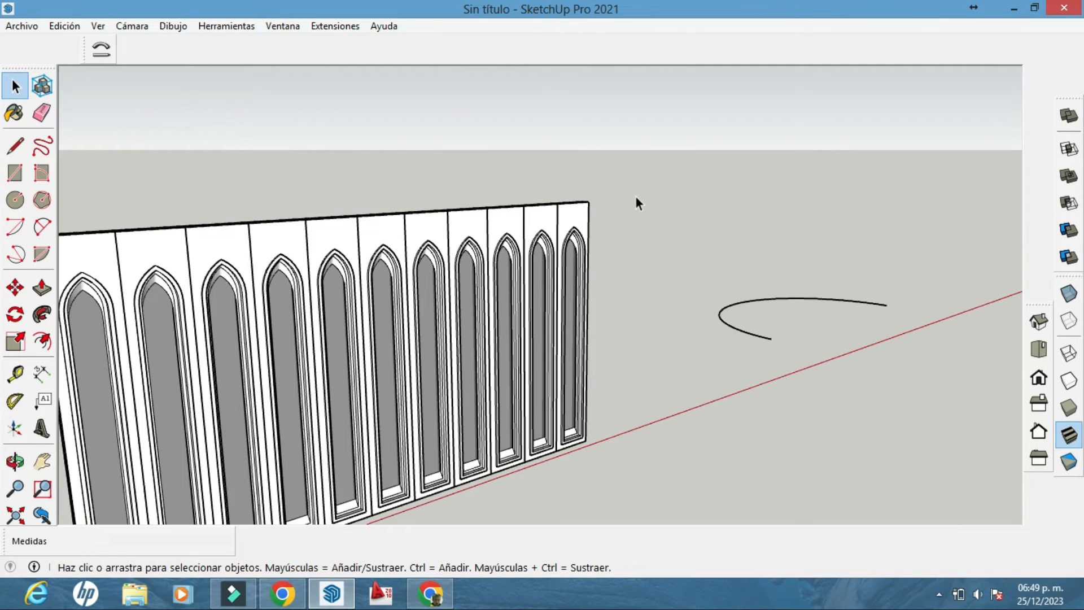
left_click(517, 274)
scroll(530, 302, "down", 4)
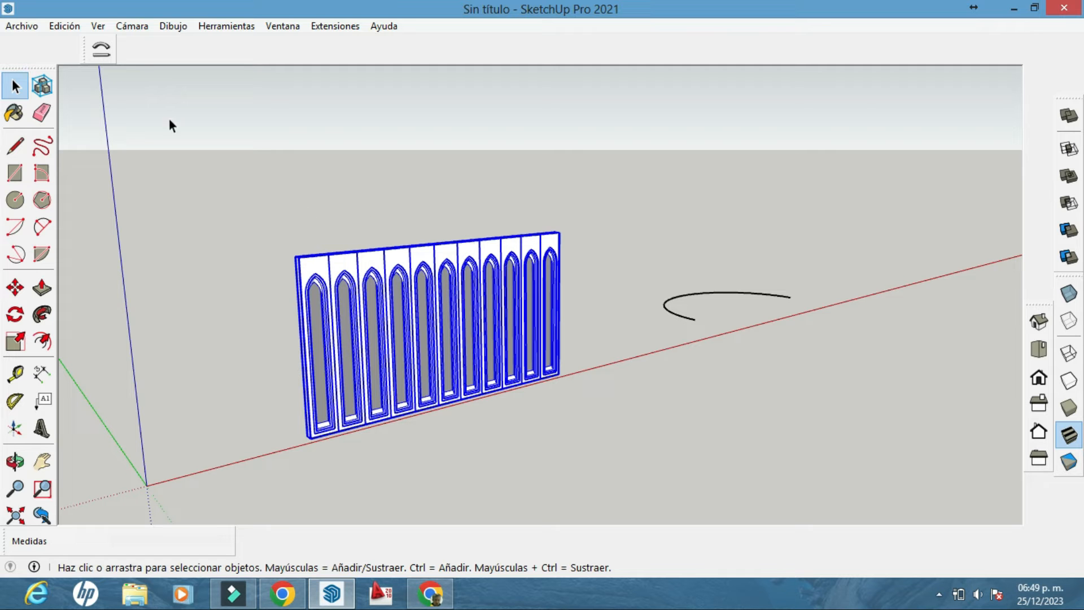
left_click(100, 49)
scroll(535, 467, "up", 5)
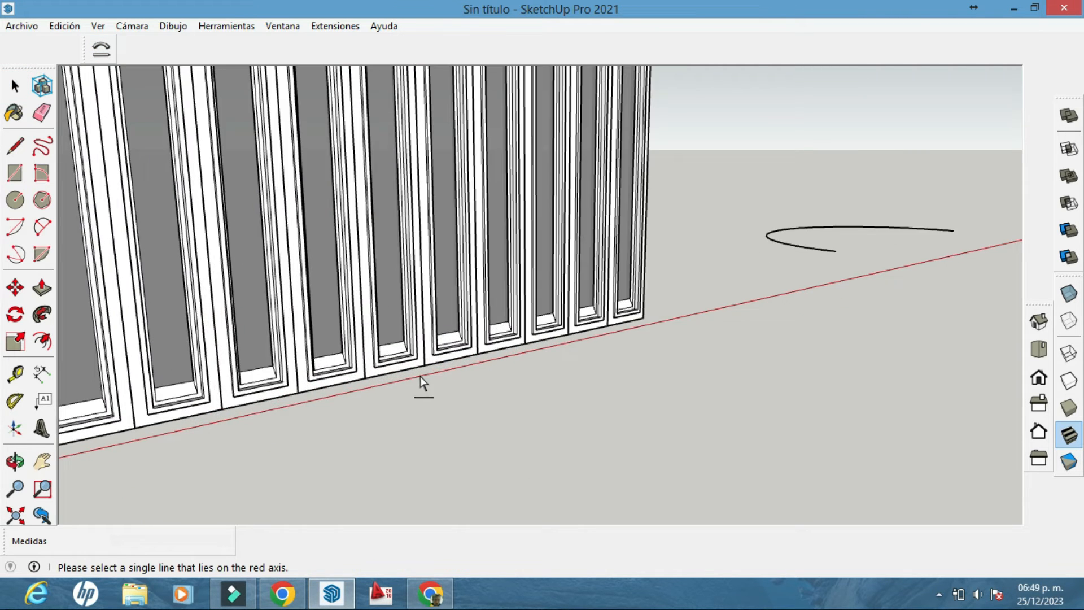
scroll(421, 383, "up", 1)
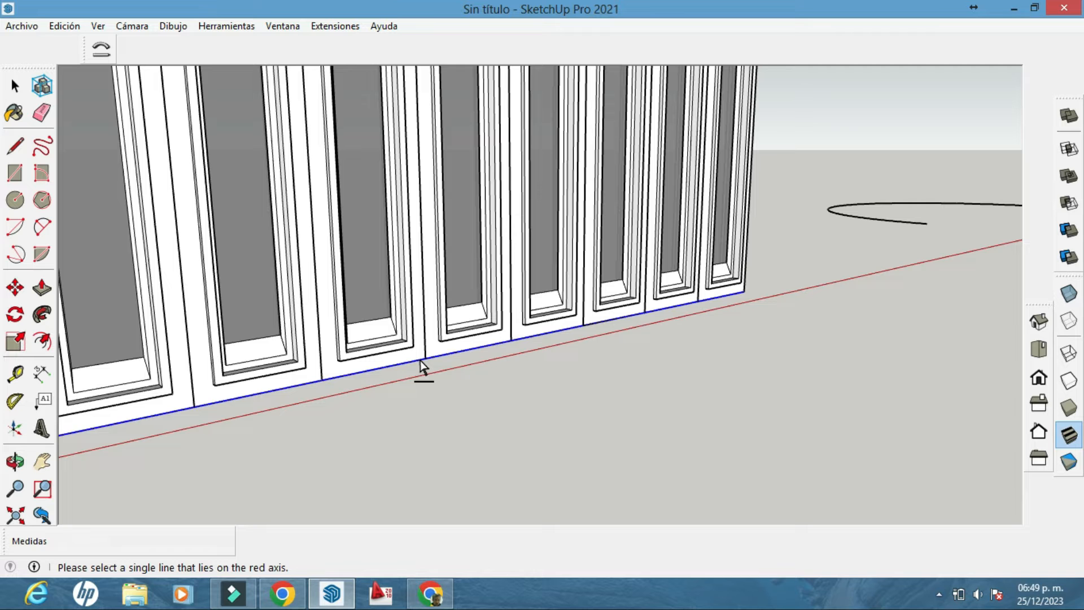
left_click(420, 361)
middle_click_drag(857, 282, 546, 449)
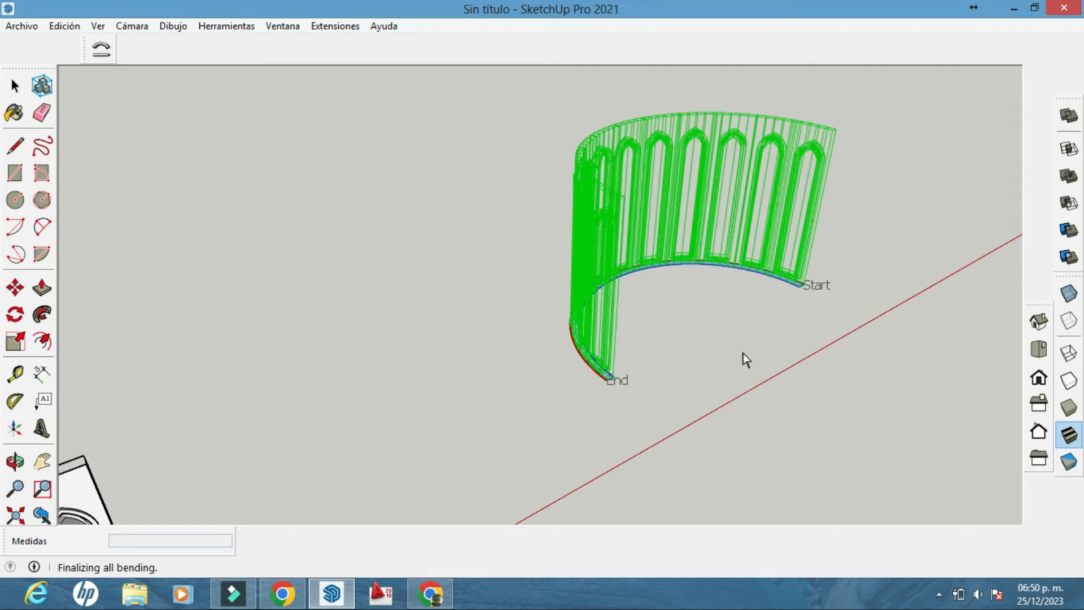
left_click(938, 597)
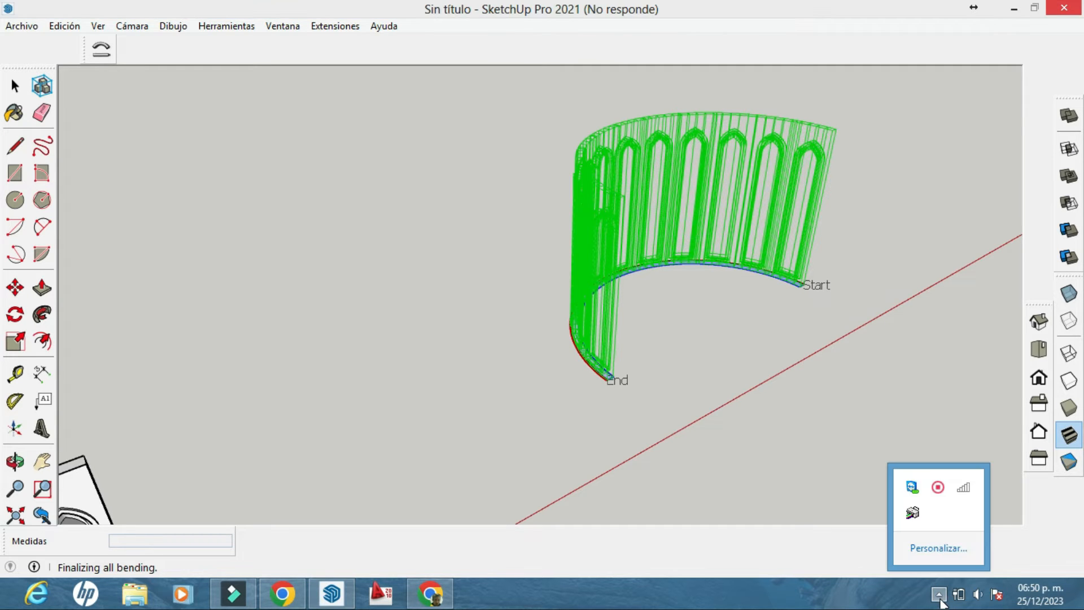
left_click(931, 498)
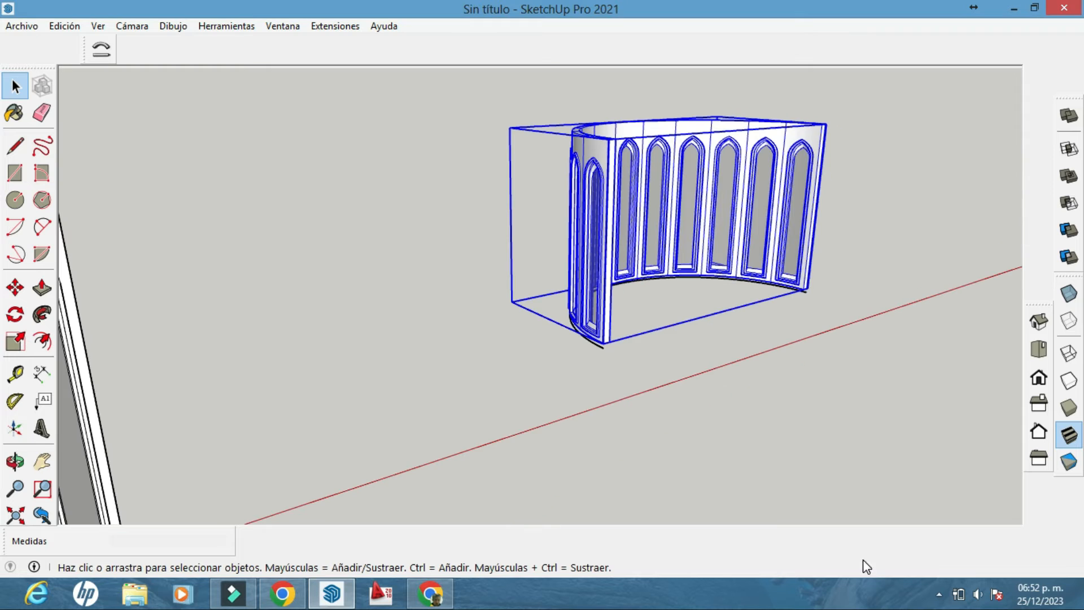
Rotate the bent wall 180 degrees on the ground plane.
left_click(15, 314)
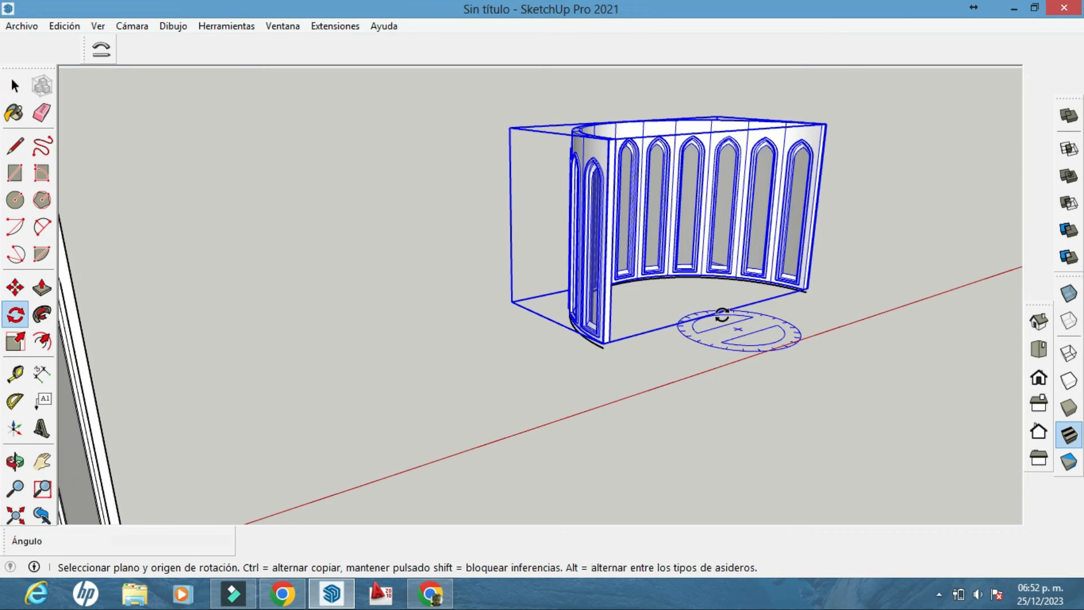
left_click(751, 314)
left_click(806, 292)
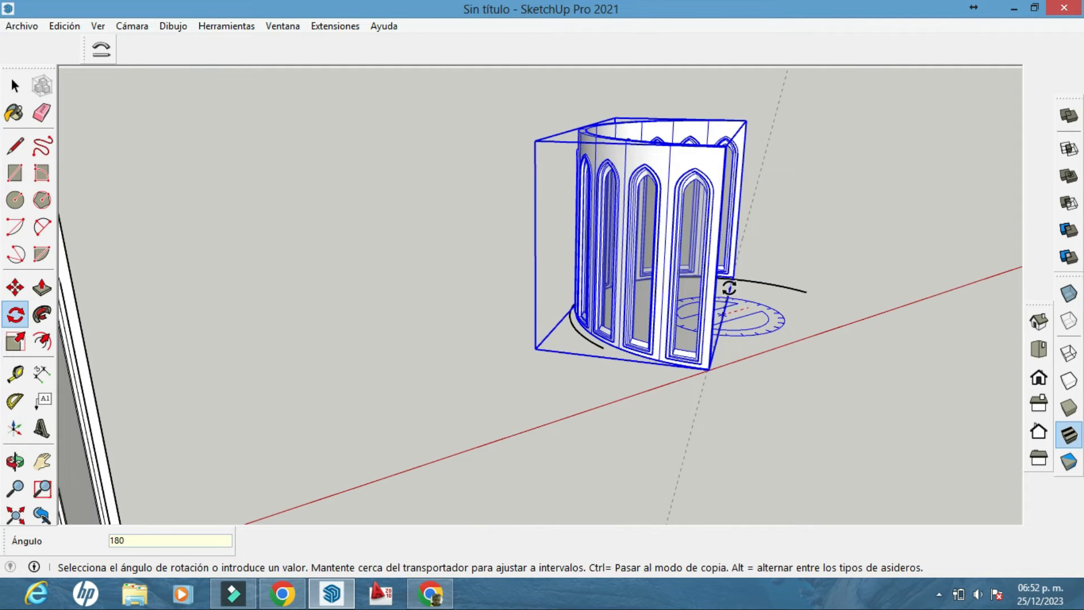
type("180")
key("Return")
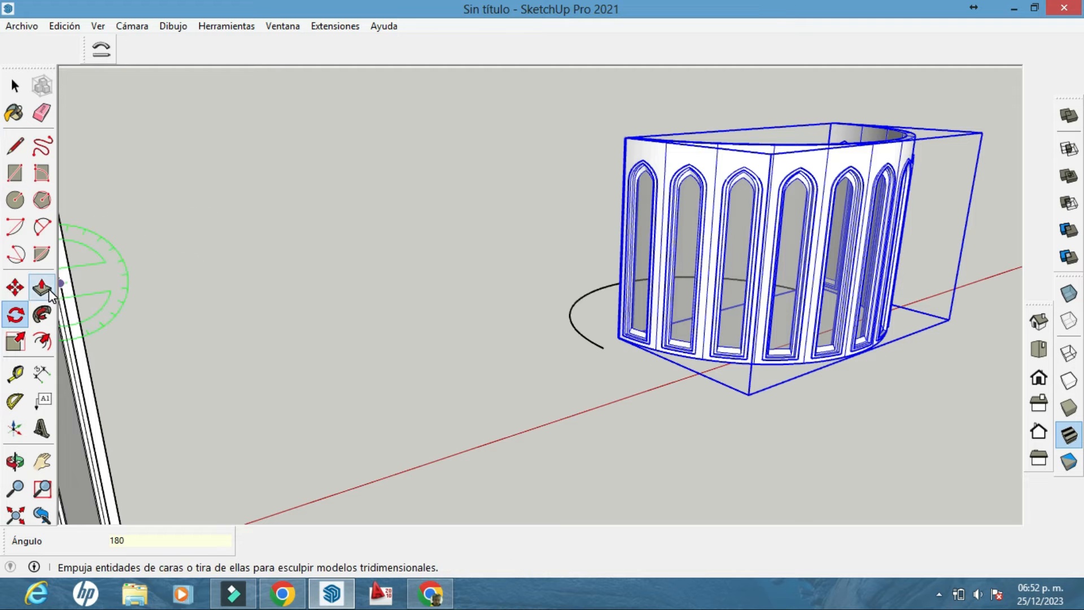
Move the bent wall about 4.34 m off the guide arc and erase the arc.
left_click(15, 288)
left_click(580, 365)
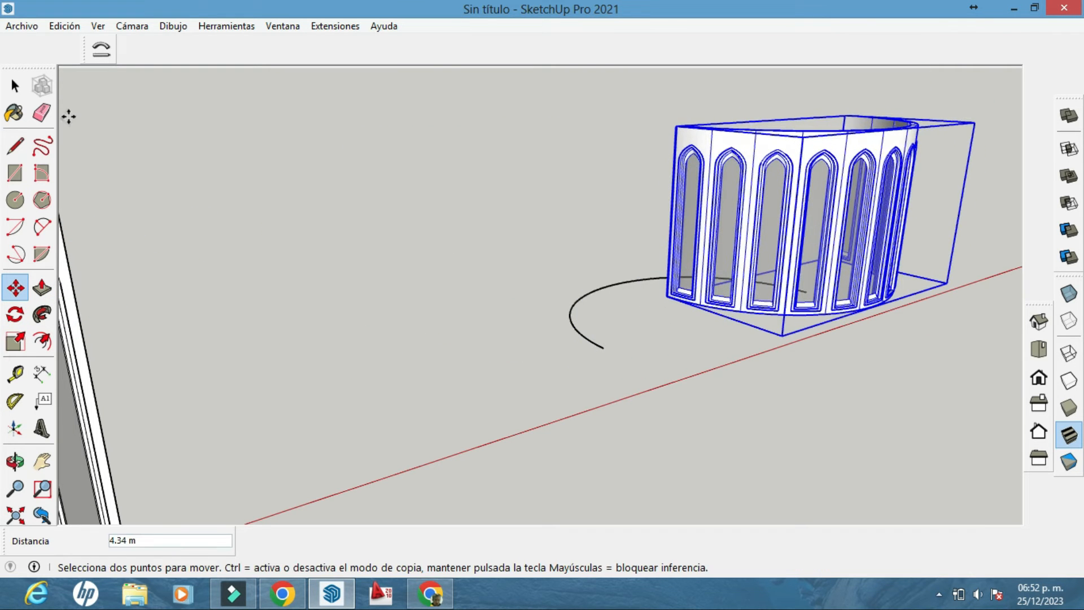
left_click(41, 112)
middle_click_drag(594, 300, 818, 307)
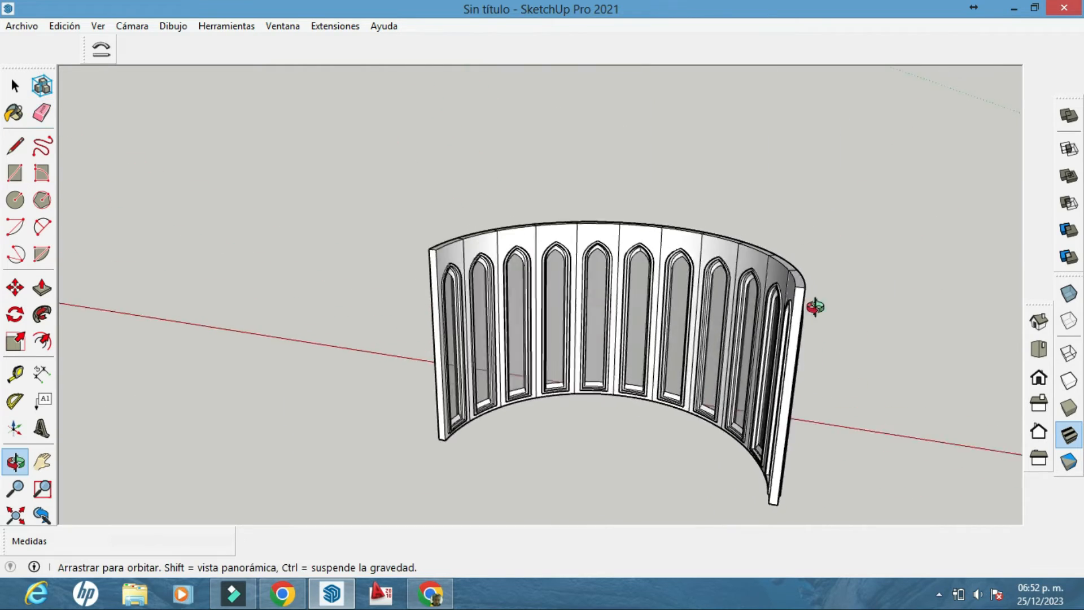
Open the curved wall for editing and Push/Pull one of its end faces outward by 6 m.
scroll(628, 259, "up", 5)
middle_click_drag(629, 259, 344, 241)
scroll(494, 283, "down", 8)
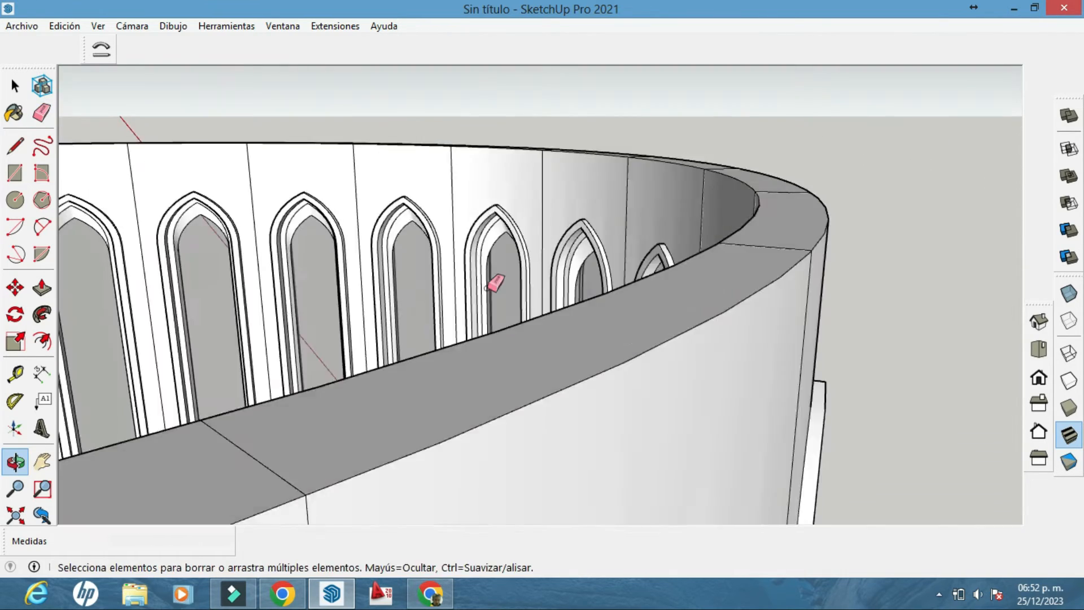
mouse_move(527, 295)
middle_mouse_down()
mouse_move(685, 380)
mouse_move(624, 407)
middle_mouse_up()
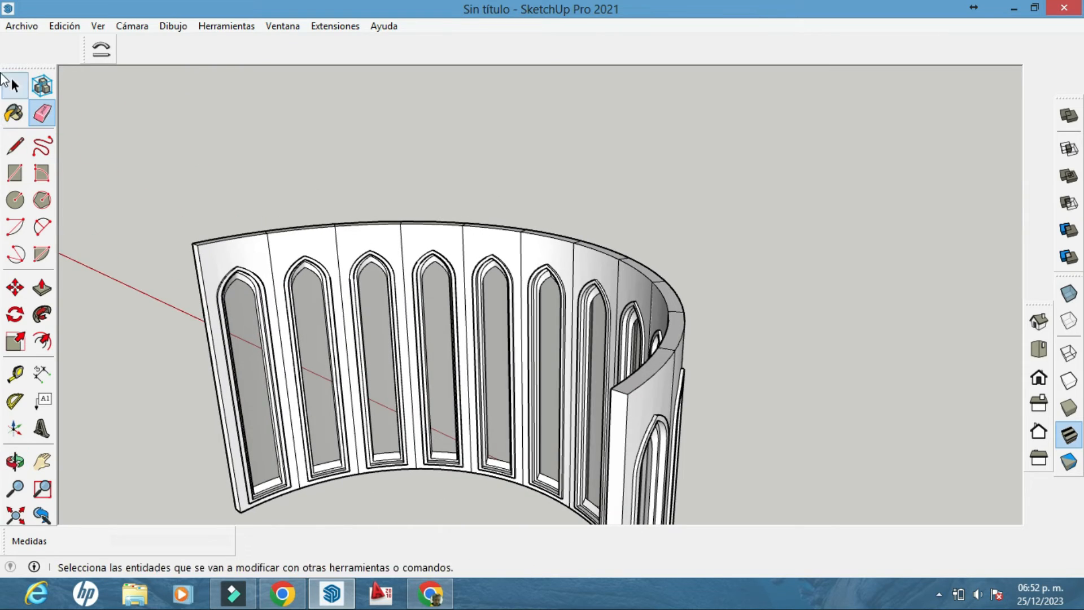
left_click(11, 84)
triple_click(620, 414)
middle_click_drag(620, 414, 629, 271, "shift")
left_click(33, 291)
middle_click_drag(293, 368, 527, 338)
left_click_drag(532, 332, 225, 481)
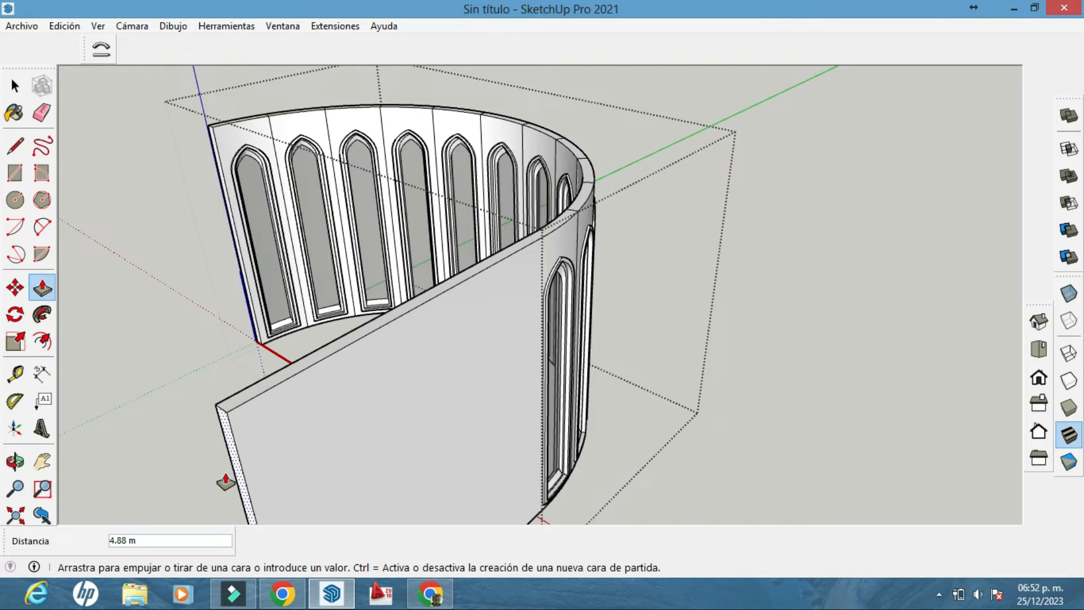
type("6")
key("Return")
Push/Pull the curved wall's other end face outward to line up with the end of the first straight wing.
middle_click_drag(312, 343, 279, 261)
left_click(117, 273)
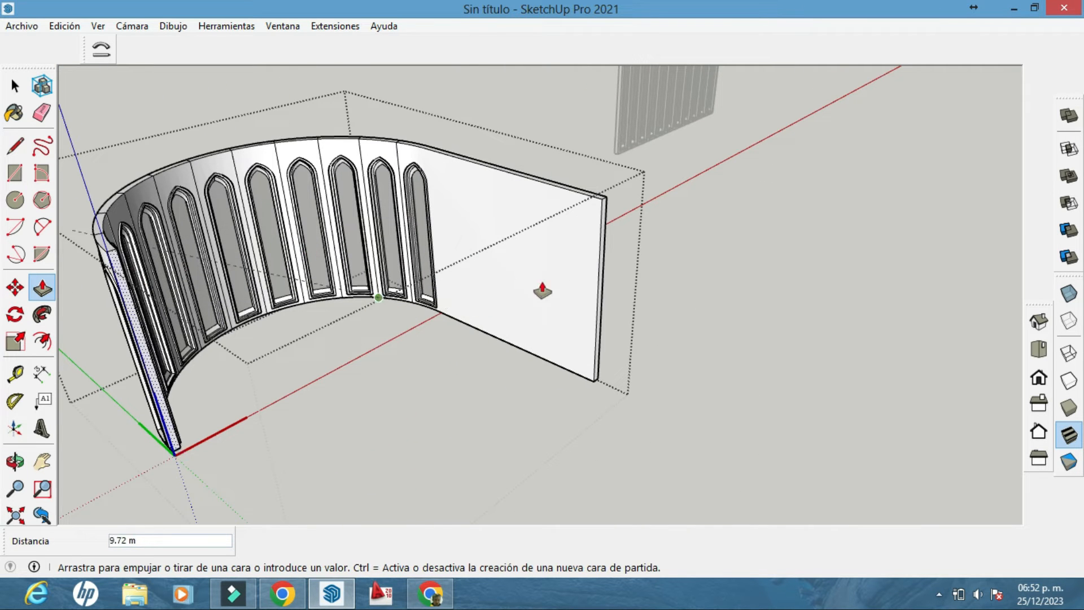
left_click(600, 259)
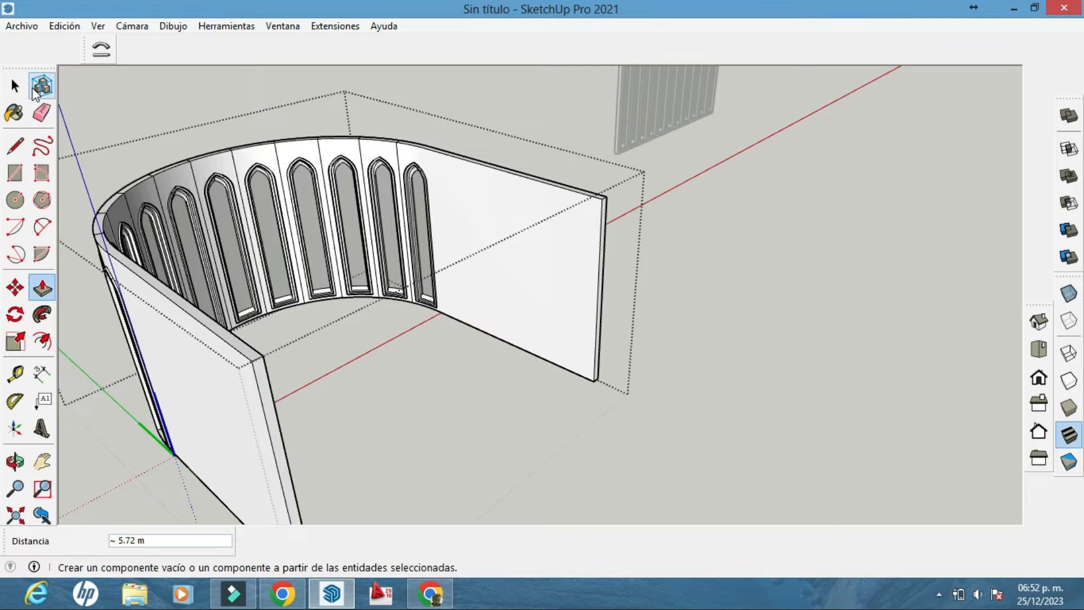
Copy one wing's end face outline 0.20 m inward along the wing to mark off a narrow vertical strip.
scroll(556, 282, "up", 5)
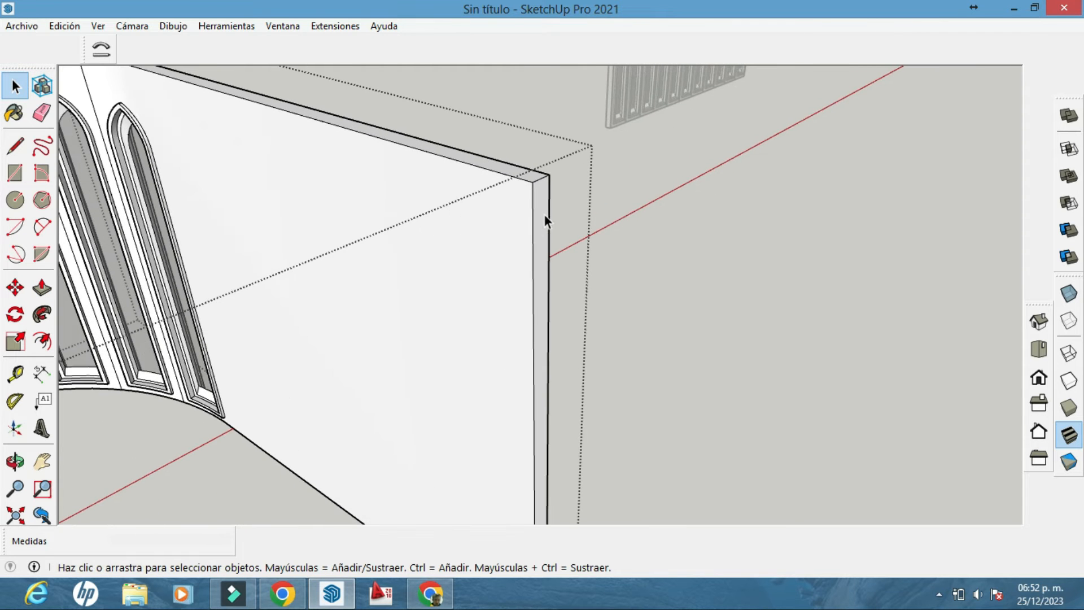
left_click(544, 215)
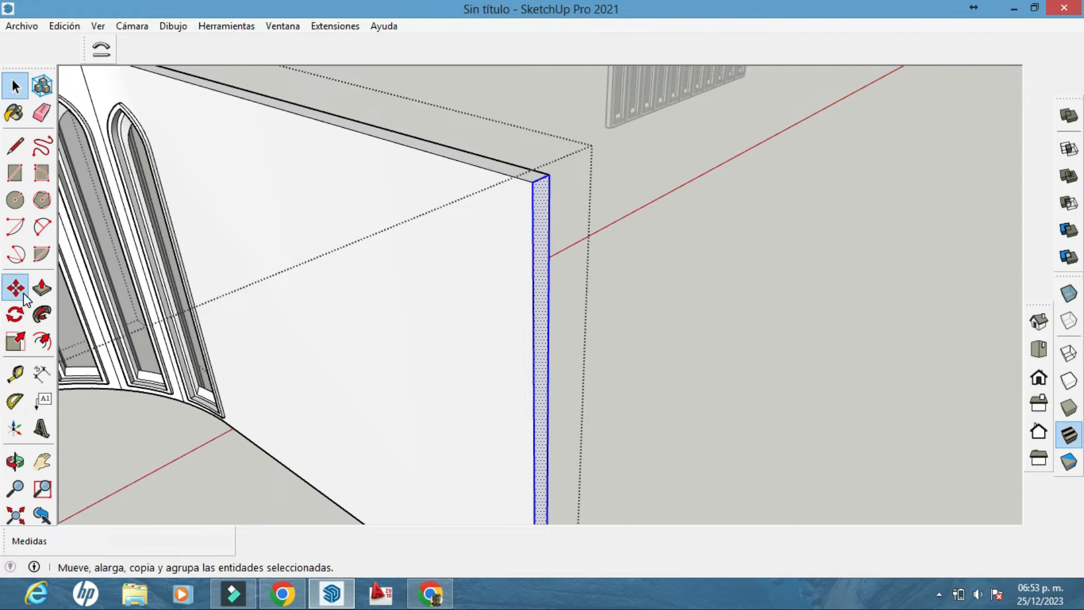
left_click(15, 287)
key("ctrl")
left_click(532, 184)
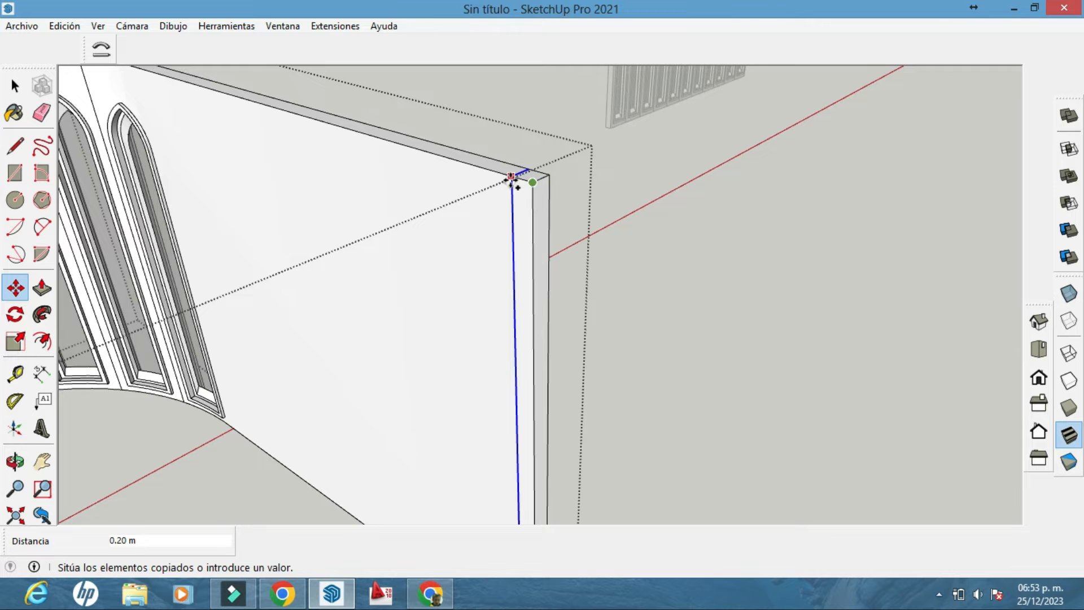
left_click(511, 178)
left_click(47, 293)
scroll(410, 312, "down", 2)
middle_click_drag(411, 312, 635, 287)
scroll(645, 309, "down", 3)
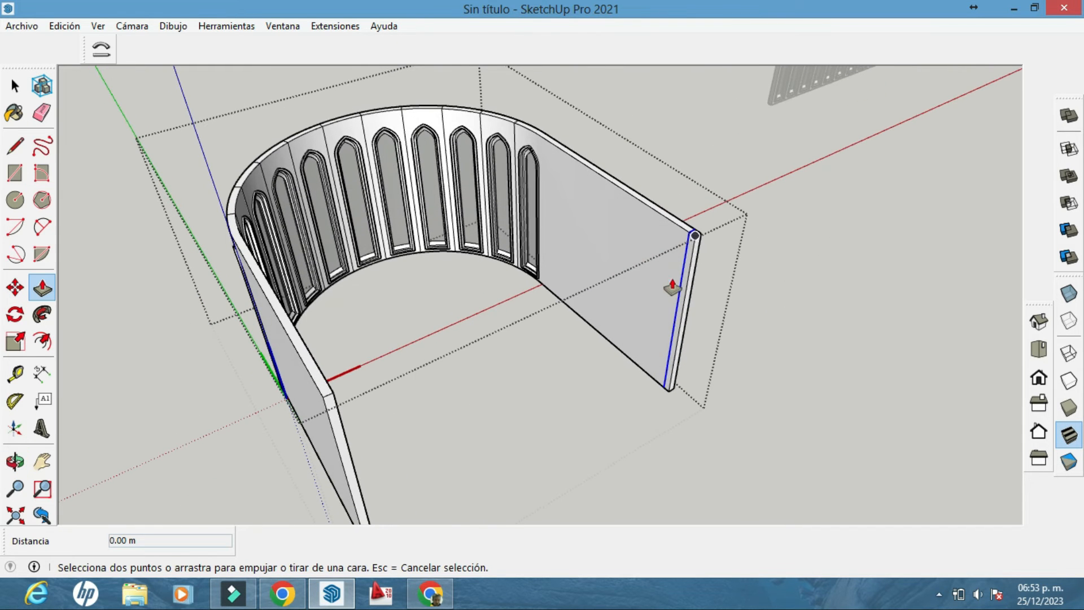
scroll(671, 283, "up", 3)
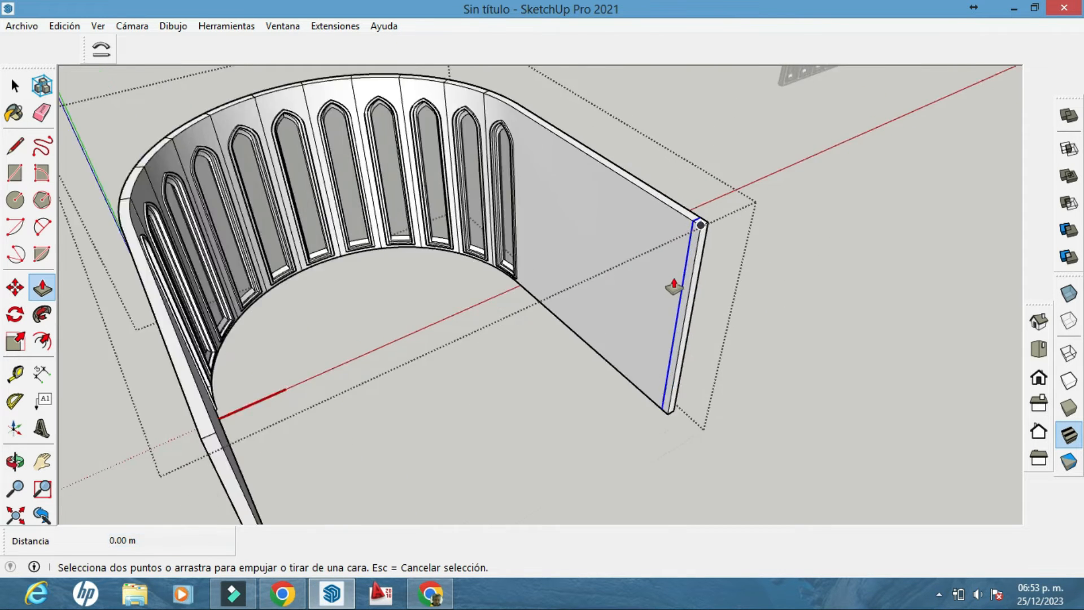
left_click(15, 86)
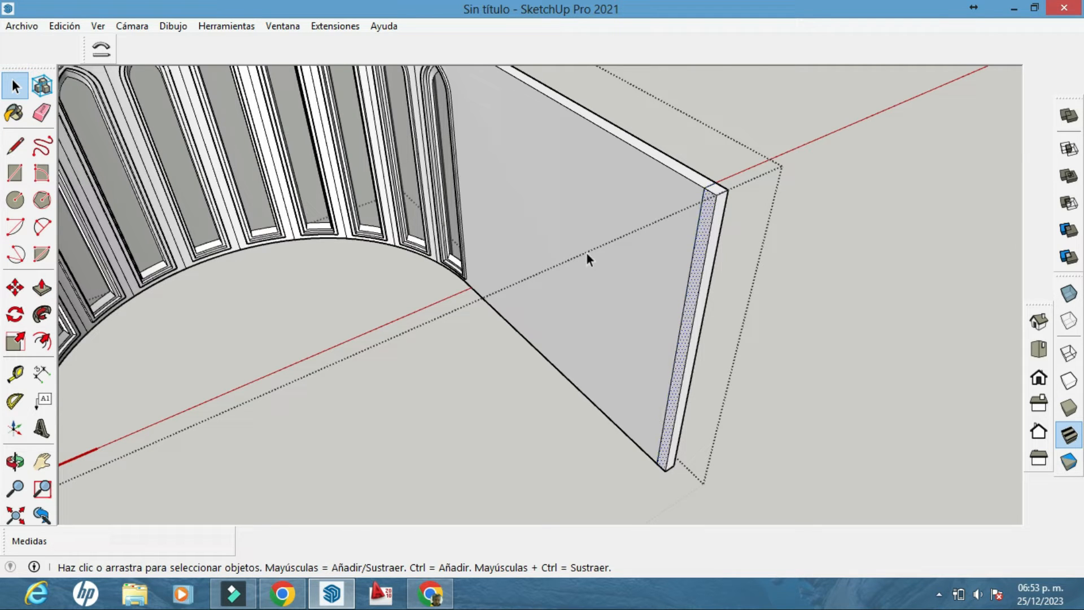
left_click(42, 289)
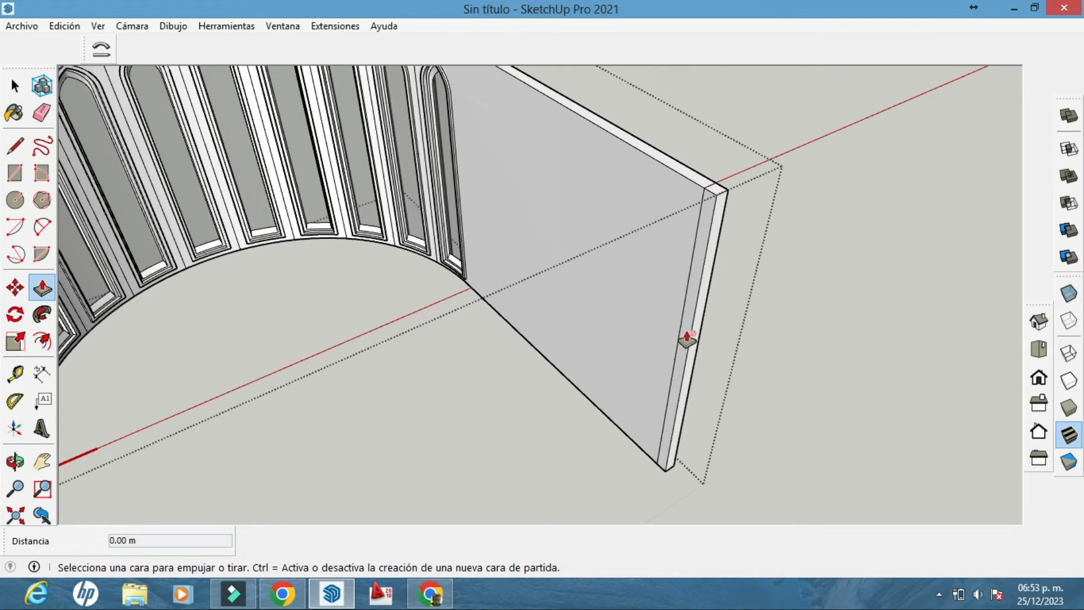
scroll(672, 341, "down", 3)
middle_click_drag(645, 345, 496, 320)
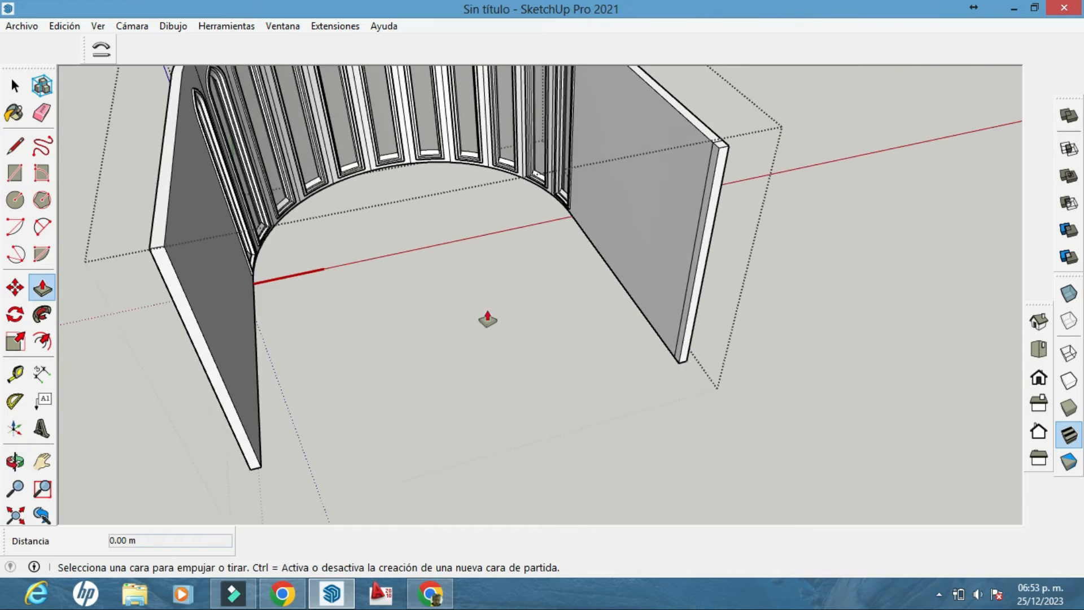
scroll(773, 267, "up", 3)
scroll(690, 175, "down", 2)
scroll(706, 99, "up", 4)
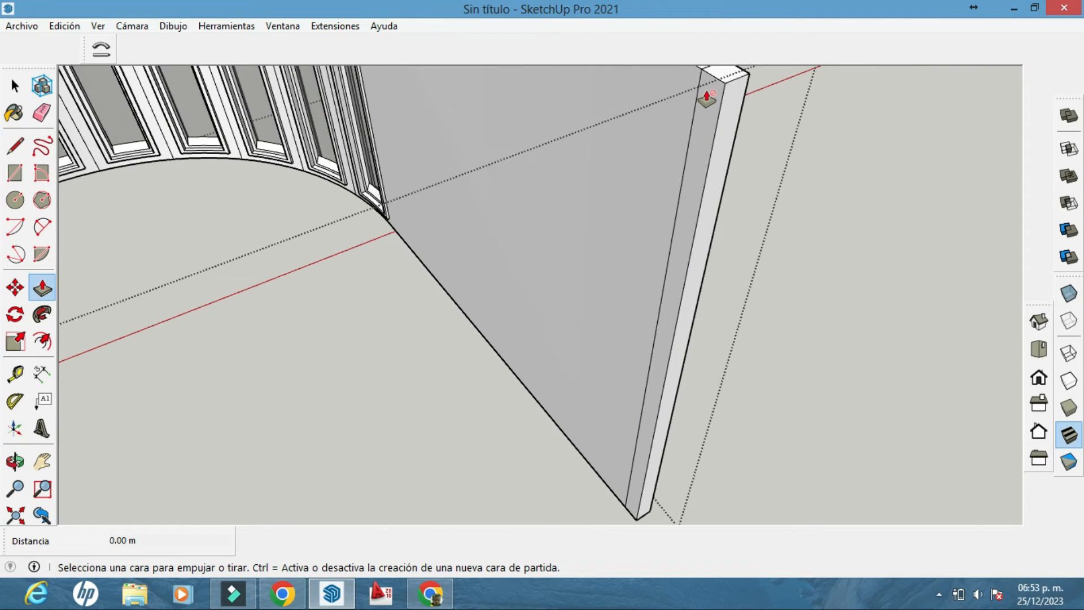
Try to copy the opposite wing's end face a short distance inward along that wing.
scroll(707, 107, "down", 1)
middle_click_drag(641, 210, 274, 293)
scroll(251, 265, "up", 4)
key("space")
double_click(331, 293)
left_click(15, 287)
left_click(324, 206, "ctrl")
left_click(348, 198)
Draw a short line along the opposite wing's top inner edge, starting at its end corner.
key("space")
left_click(429, 270)
left_click(16, 145)
left_click(323, 205)
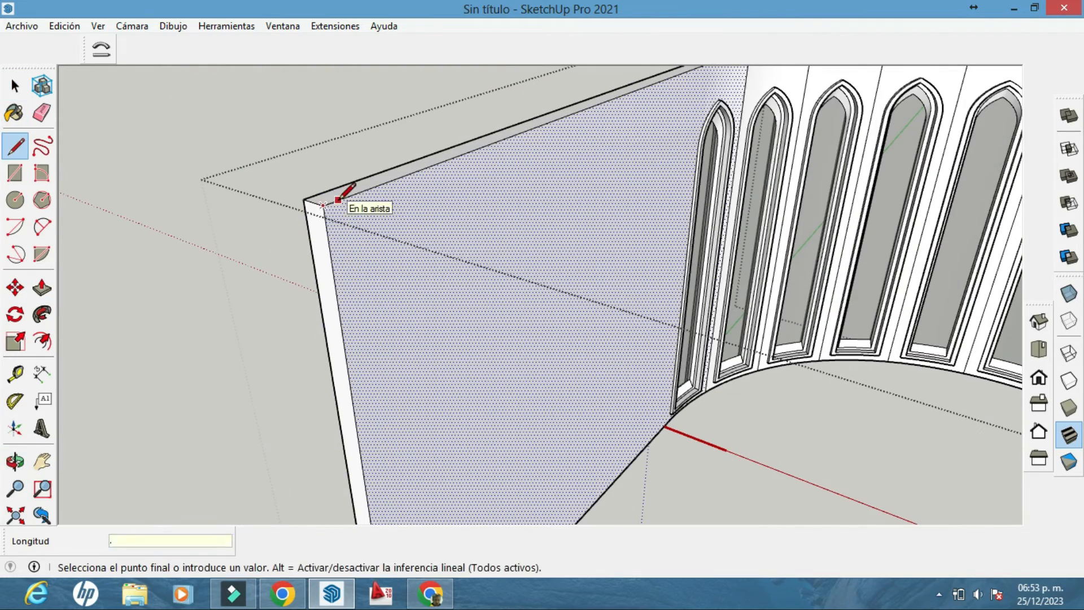
left_click(338, 201)
Copy the opposite wing's end face outline 0.20 m inward to mark off a vertical strip on its inner face.
middle_click_drag(339, 316, 361, 203)
middle_click_drag(316, 135, 231, 248)
left_click(15, 86)
double_click(252, 333)
key("m")
key("ctrl")
left_click(252, 295)
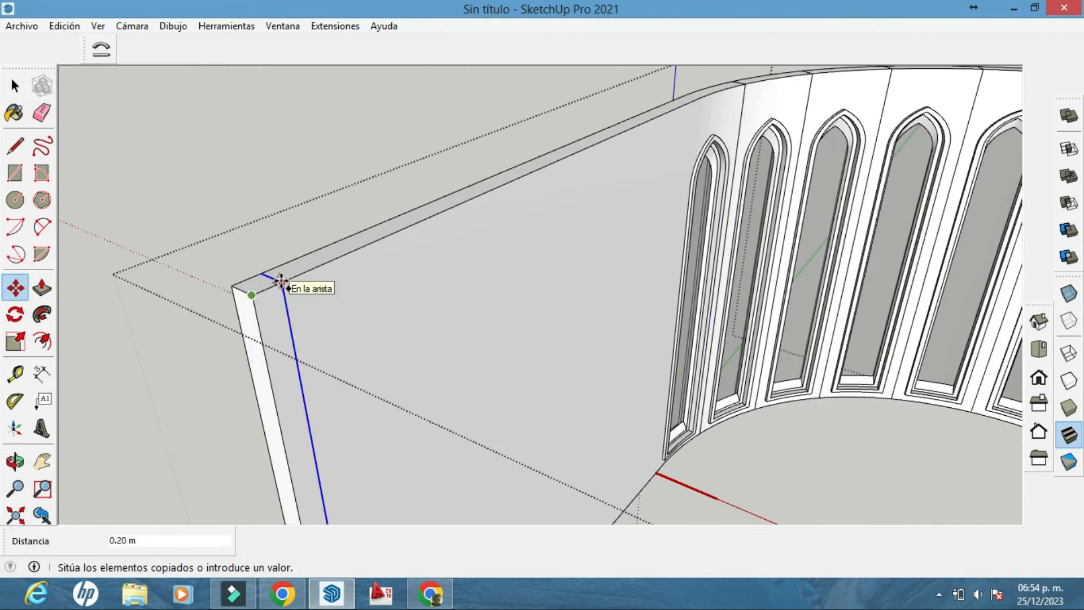
left_click(281, 281)
Push/Pull the marked strip about 8.93 m across to the other wing, closing the open side with a straight wall.
left_click(285, 362)
left_click(43, 288)
left_click(276, 367)
scroll(730, 394, "down", 6)
left_click(987, 501)
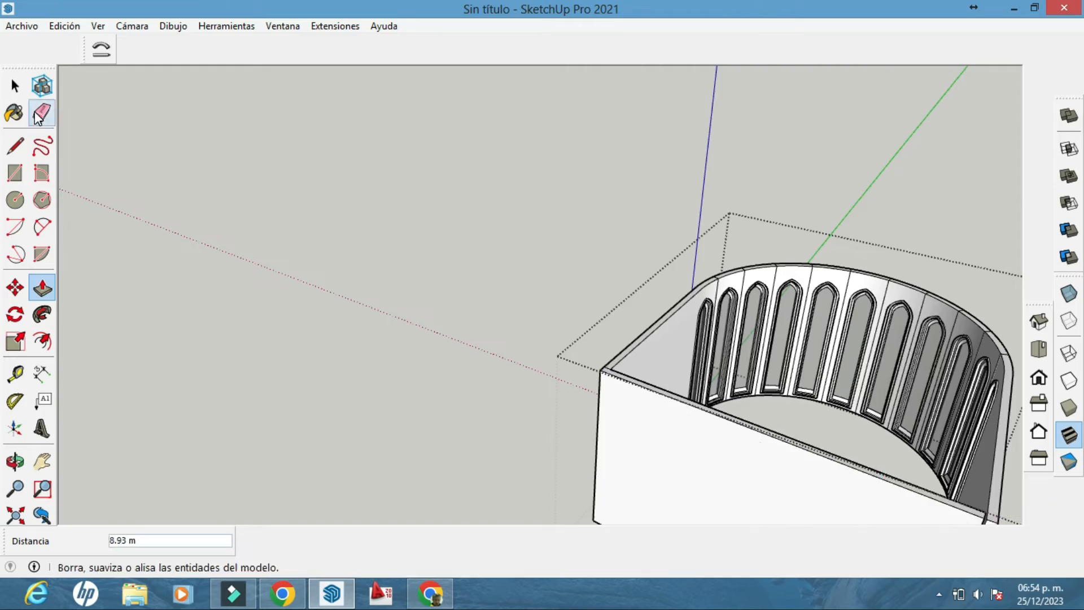
Soften the vertical seam edges between the arched window panels of the curved wall with the Eraser.
middle_click_drag(835, 316, 578, 277)
key("space")
scroll(578, 277, "up", 3)
left_click(240, 259)
triple_click(240, 260)
scroll(499, 339, "down", 5)
middle_click_drag(492, 316, 508, 254)
scroll(377, 226, "up", 2)
key("e")
left_click(374, 112, "ctrl")
left_click(462, 104, "ctrl")
mouse_move(610, 249)
middle_mouse_down()
mouse_move(508, 237)
mouse_move(508, 225)
middle_mouse_up()
left_click(556, 151, "ctrl")
left_click(666, 160, "ctrl")
mouse_move(670, 226)
middle_mouse_down()
mouse_move(509, 263)
mouse_move(344, 248)
mouse_move(550, 275)
middle_mouse_up()
left_click(310, 171, "ctrl")
mouse_move(206, 313)
middle_mouse_down()
mouse_move(382, 300)
mouse_move(601, 242)
middle_mouse_up()
mouse_move(280, 257)
middle_mouse_down()
mouse_move(762, 160)
mouse_move(617, 346)
middle_mouse_up()
middle_click_drag(396, 294, 993, 607)
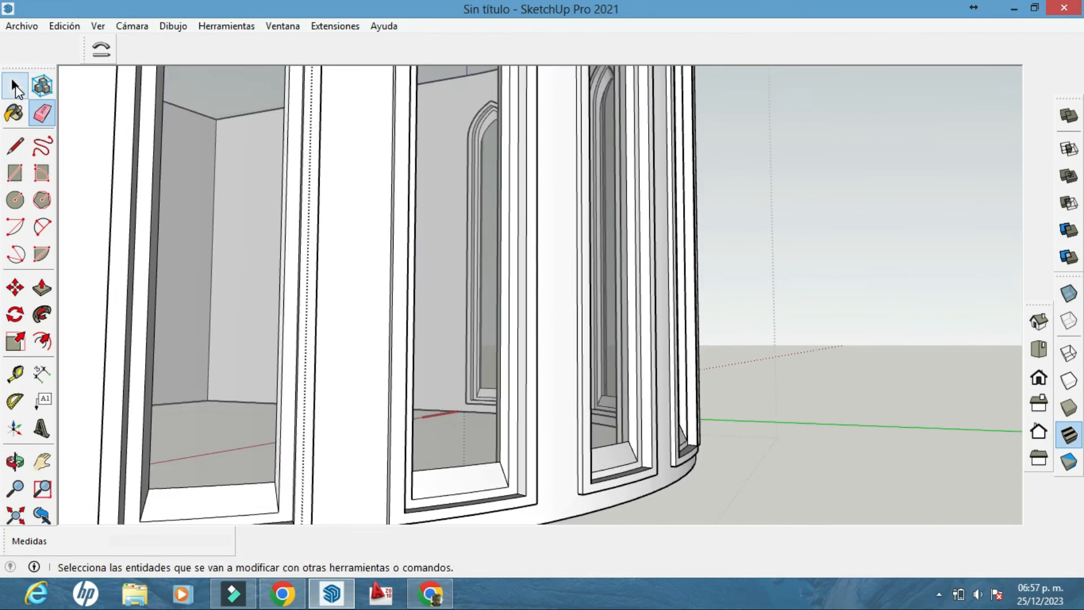
Examine the closed building with its curved arched-window wall from outside and from above the straight wall.
key("o")
scroll(638, 412, "up", 5)
left_click_drag(639, 412, 633, 455)
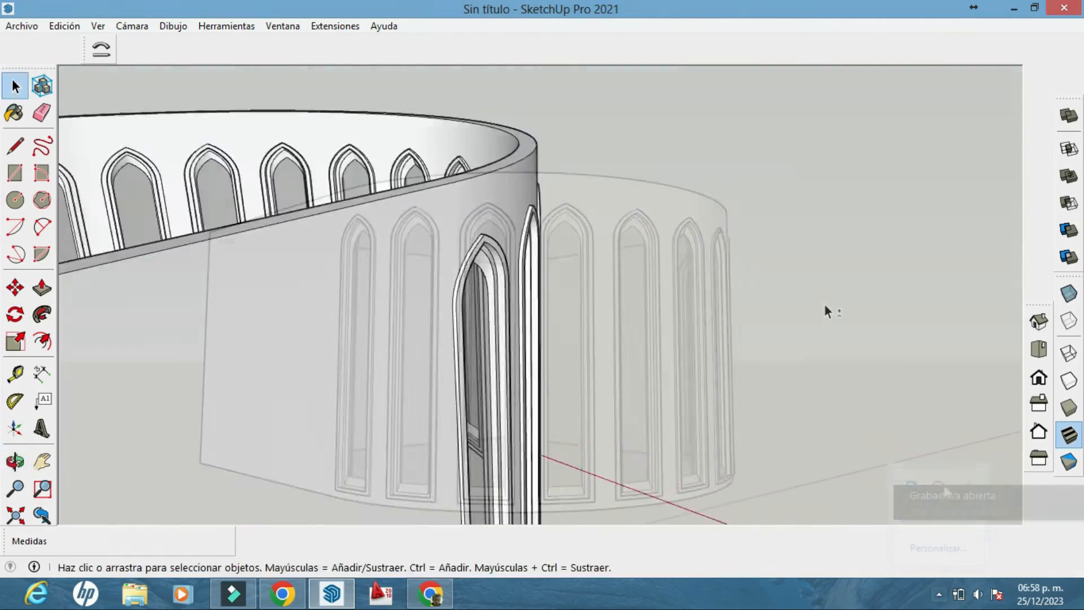
middle_click_drag(825, 307, 653, 368)
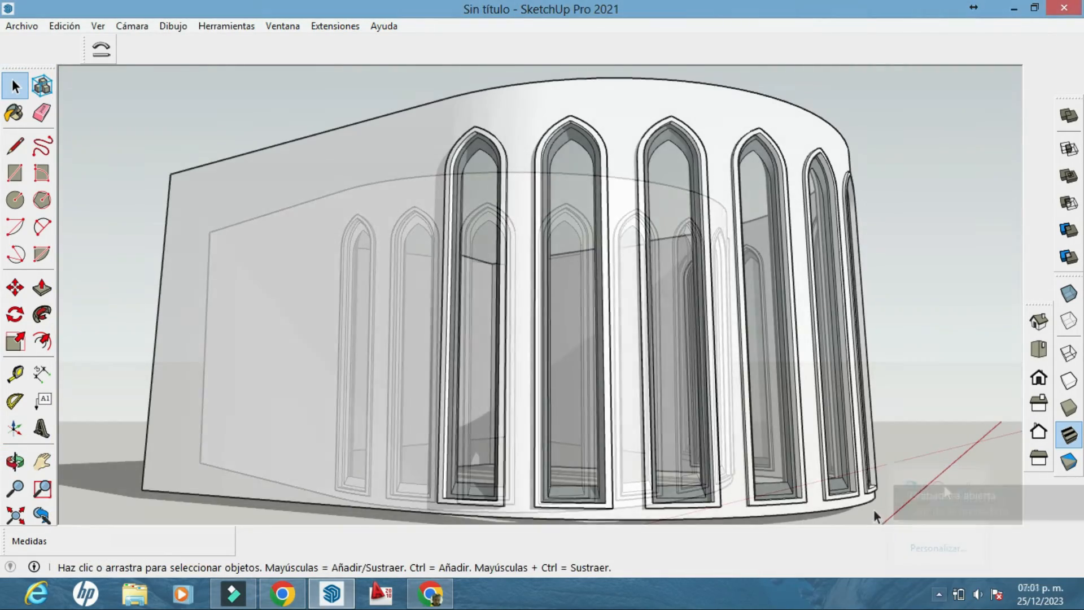
key("o")
left_click_drag(869, 466, 517, 454)
middle_click_drag(517, 454, 529, 483)
middle_click_drag(519, 407, 367, 337)
scroll(476, 217, "up", 4)
middle_click_drag(476, 215, 395, 322, "shift")
Display the Shadows (Sombras) toolbar and dock it beside the Shape Bender toolbar.
key("space")
right_click(53, 286)
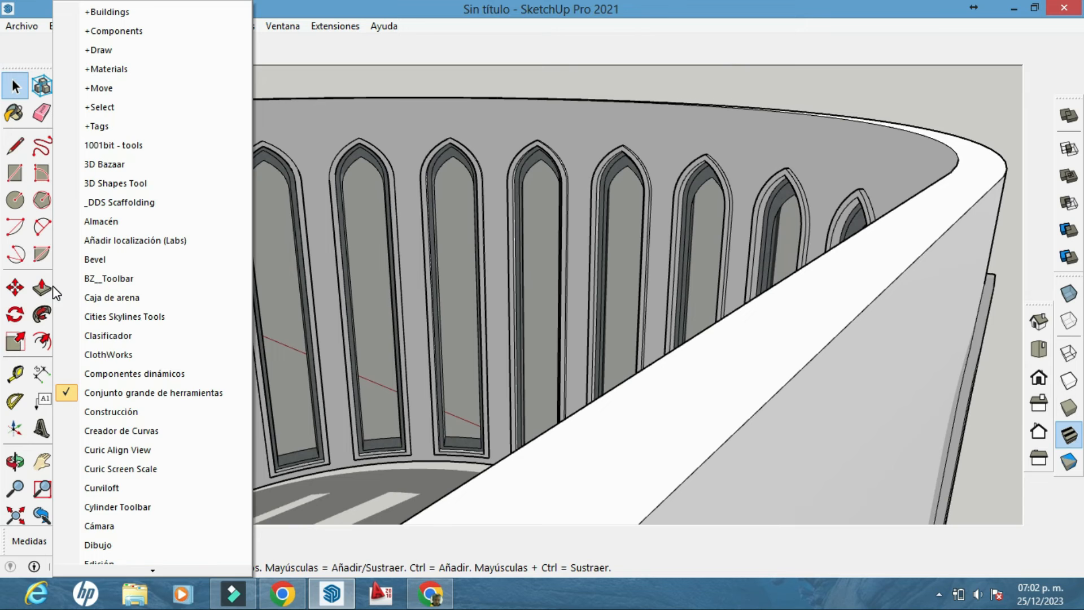
scroll(153, 485, "down", 8)
scroll(162, 493, "down", 6)
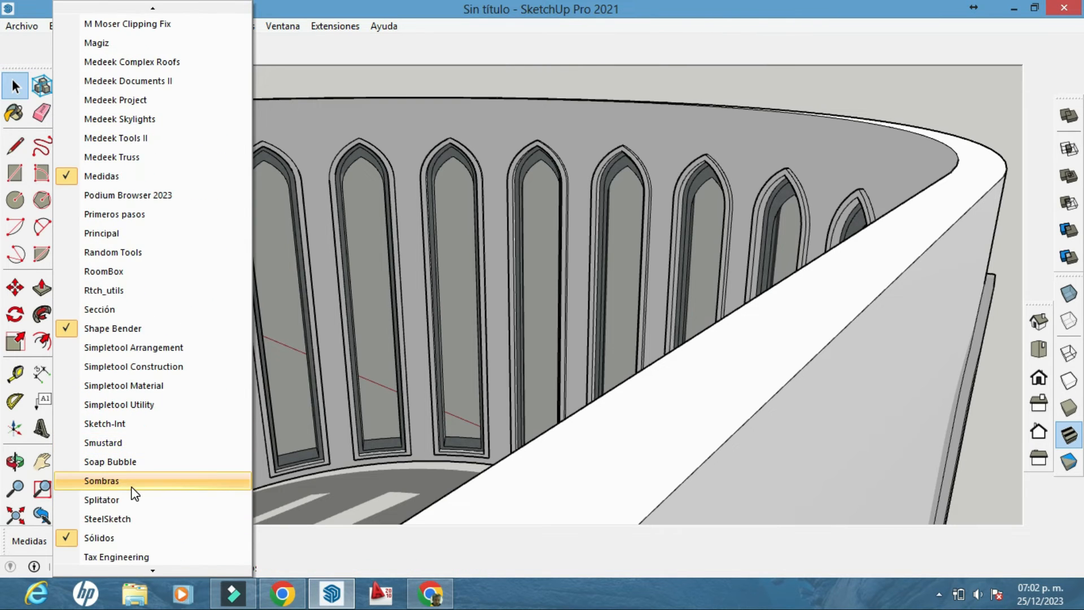
left_click(133, 482)
left_click_drag(261, 155, 305, 51)
Set the shadow date to about late November and shift the time of day toward evening.
middle_click_drag(359, 285, 381, 188)
left_click_drag(310, 50, 345, 61)
left_click_drag(464, 45, 518, 60)
middle_click_drag(669, 298, 672, 397)
middle_click_drag(730, 492, 681, 443)
scroll(696, 433, "up", 3)
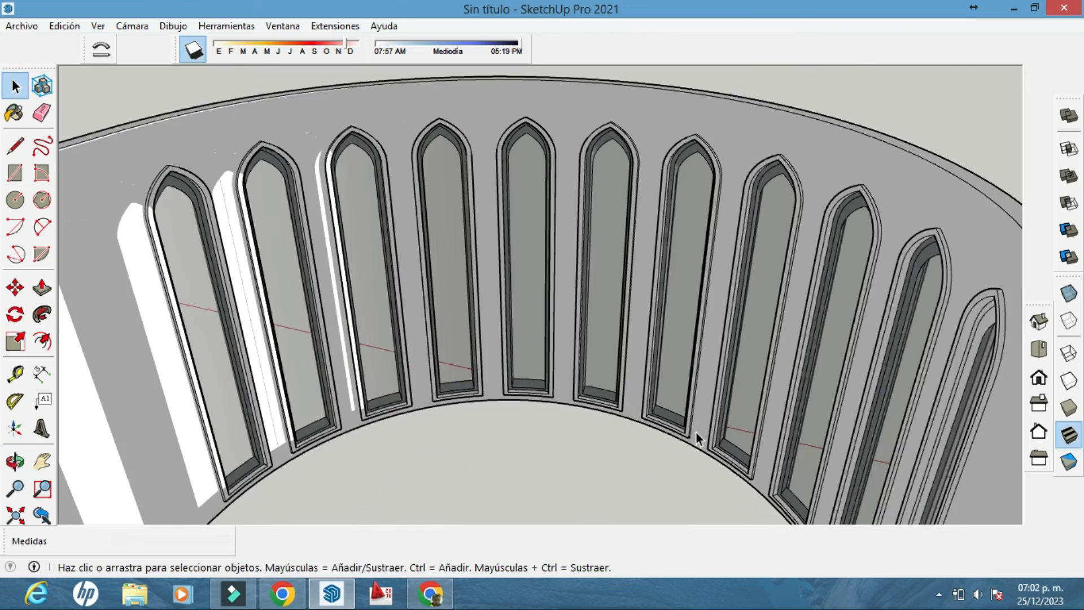
scroll(696, 432, "up", 2)
Switch the shadows off to view the curved wall without them, and switch them on again.
left_click(186, 42)
middle_click_drag(493, 323, 684, 414)
scroll(685, 414, "up", 4)
middle_click_drag(589, 342, 457, 275)
scroll(506, 348, "down", 4)
middle_click_drag(553, 404, 621, 320, "shift")
scroll(622, 320, "down", 4)
scroll(623, 339, "down", 4)
middle_click_drag(631, 370, 632, 395)
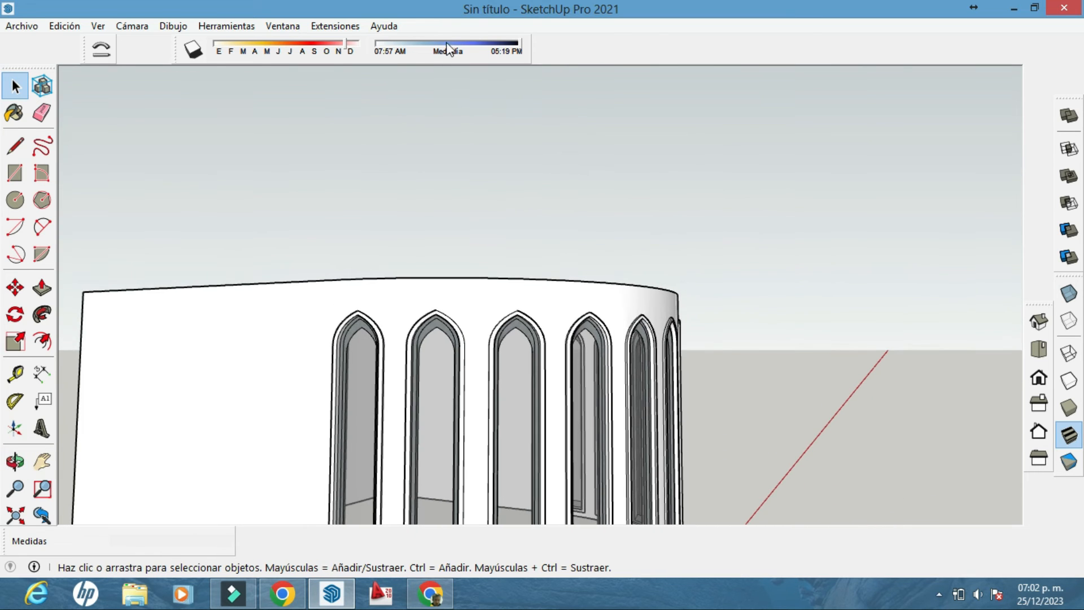
middle_click_drag(499, 317, 381, 93)
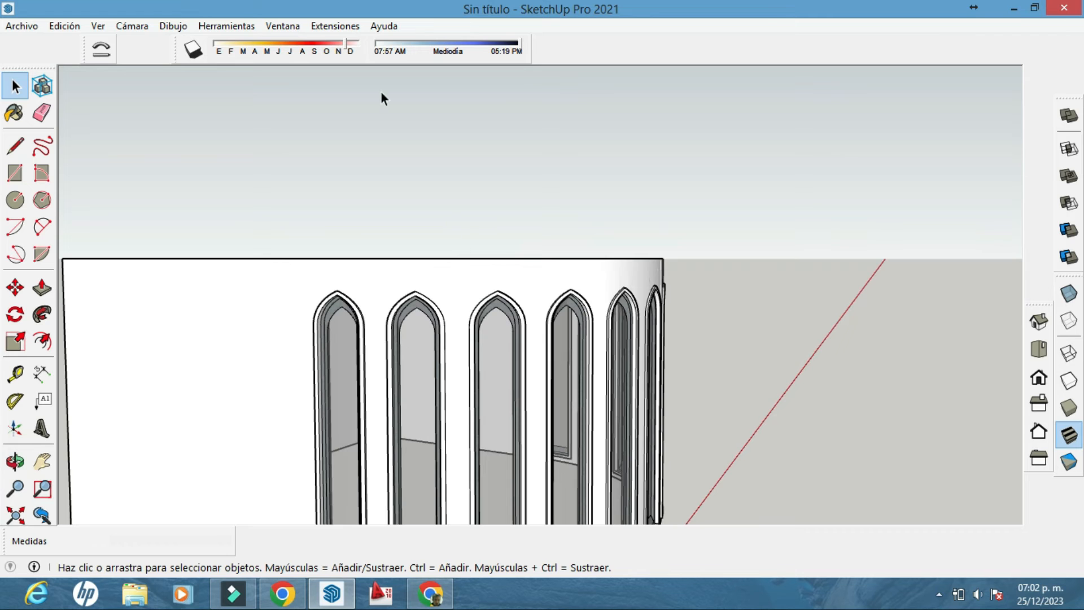
left_click(193, 50)
Set the shadow date to about late September.
middle_click_drag(553, 418, 254, 85)
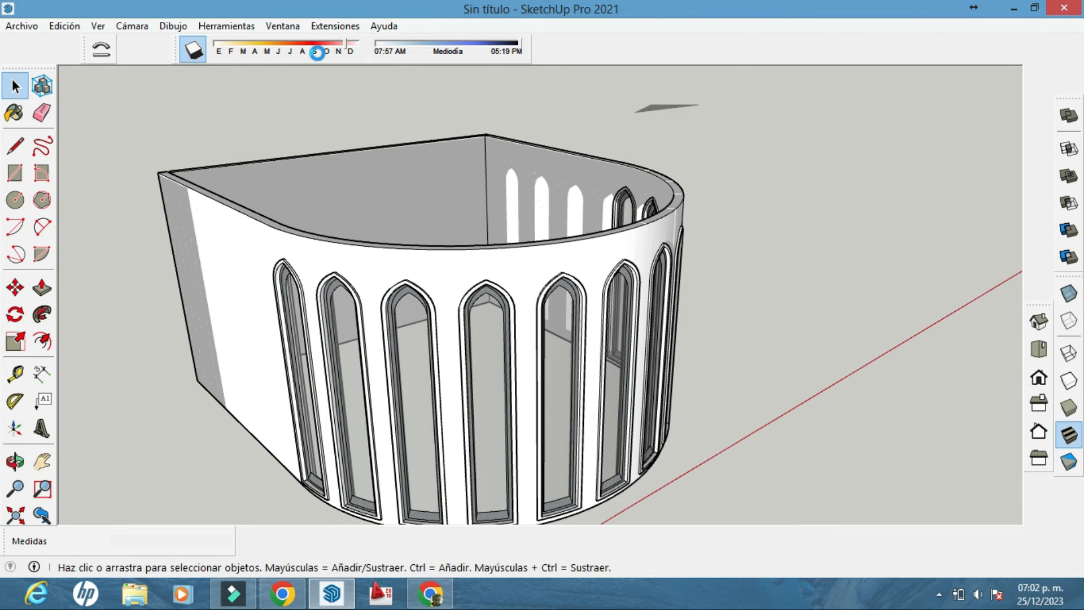
left_click(317, 52)
Examine the light and shadows cast through the arched windows from outside the finished building.
middle_click_drag(441, 219, 524, 152)
scroll(512, 245, "up", 1)
middle_click_drag(512, 245, 798, 208, "shift")
scroll(687, 245, "up", 2)
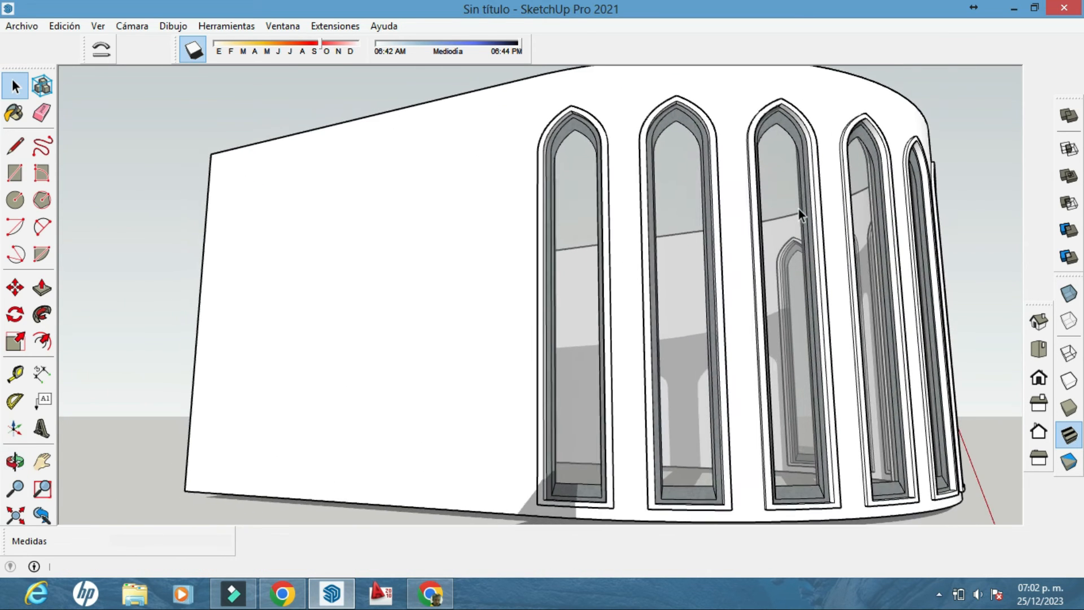
scroll(798, 209, "up", 1)
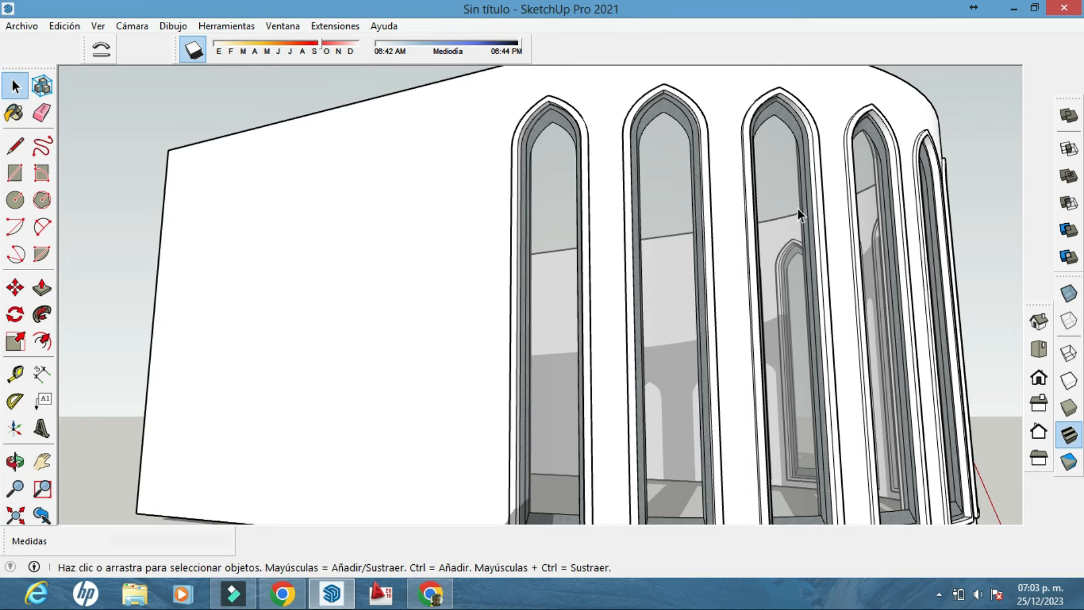
scroll(866, 308, "down", 3)
middle_click_drag(866, 307, 469, 333)
scroll(619, 298, "down", 3)
middle_click_drag(619, 298, 798, 356)
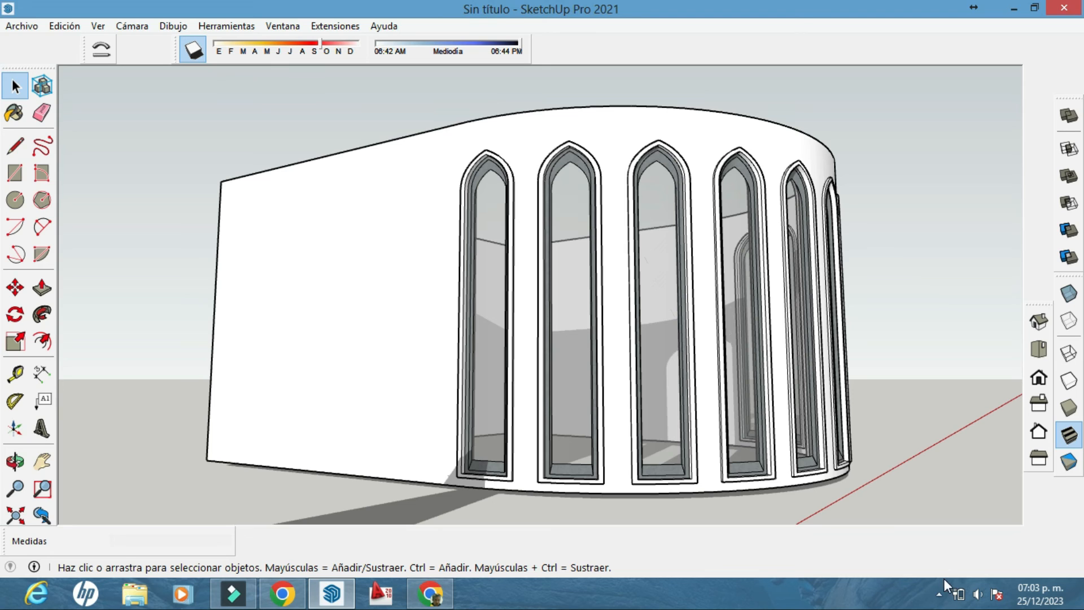
left_click(940, 593)
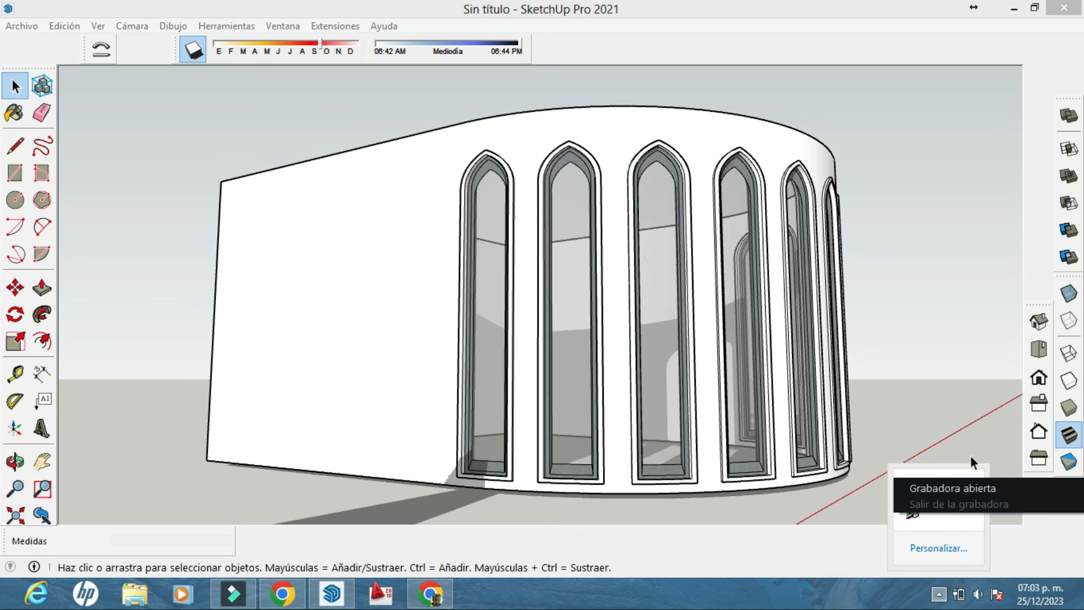
left_click(965, 488)
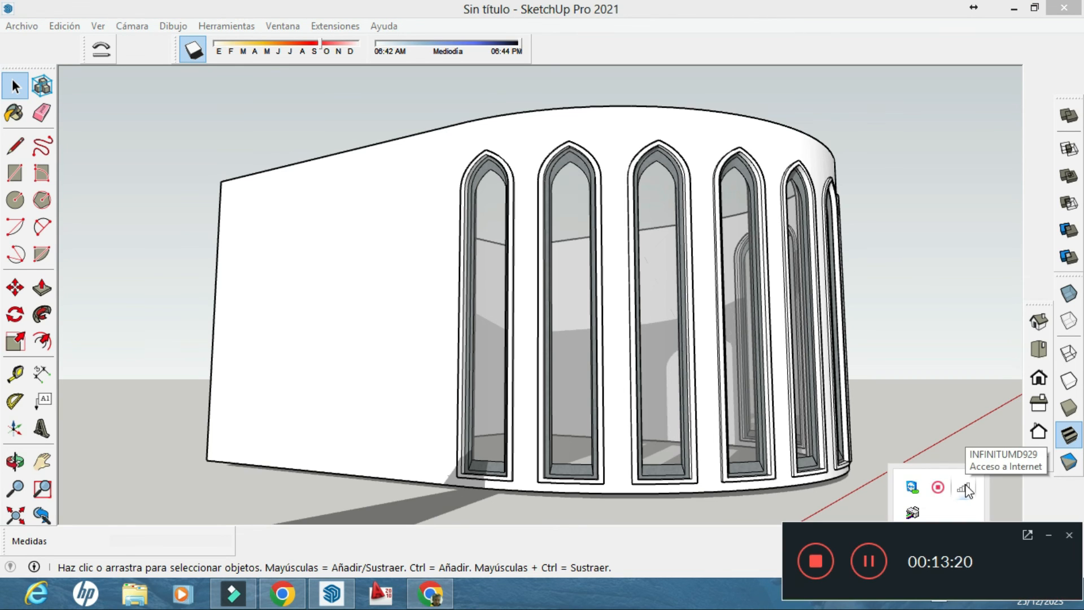